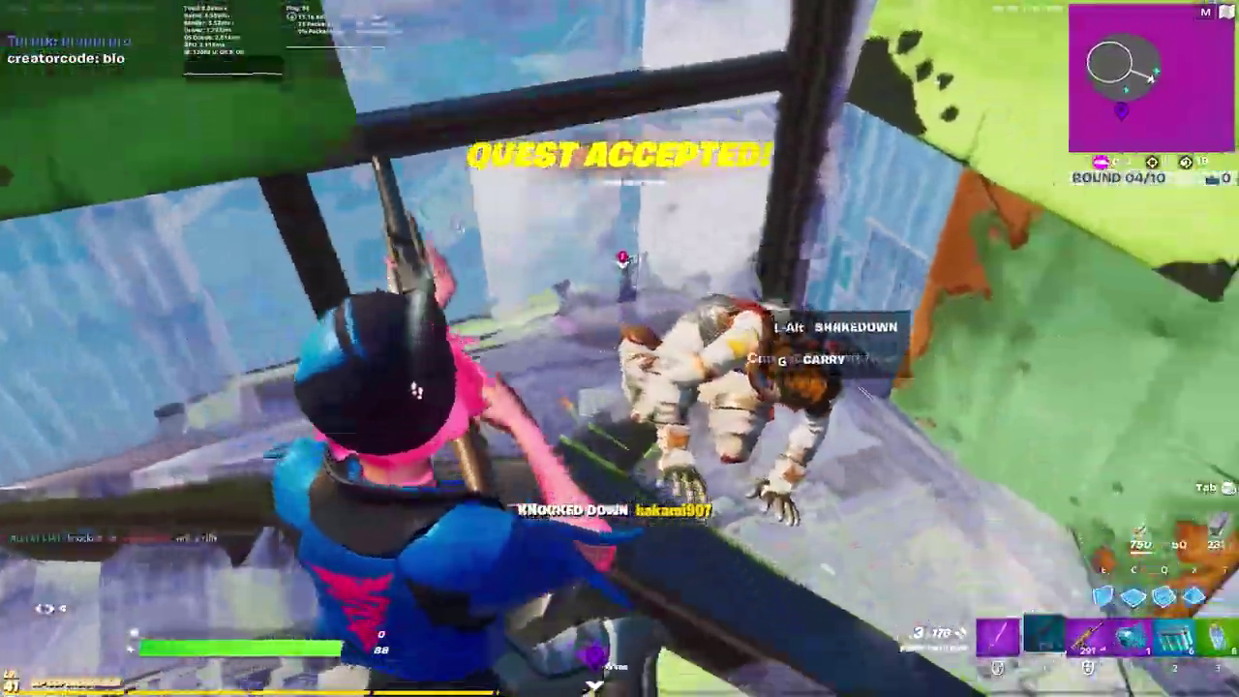
{"action": "left_click", "coordinate": [667, 399]}
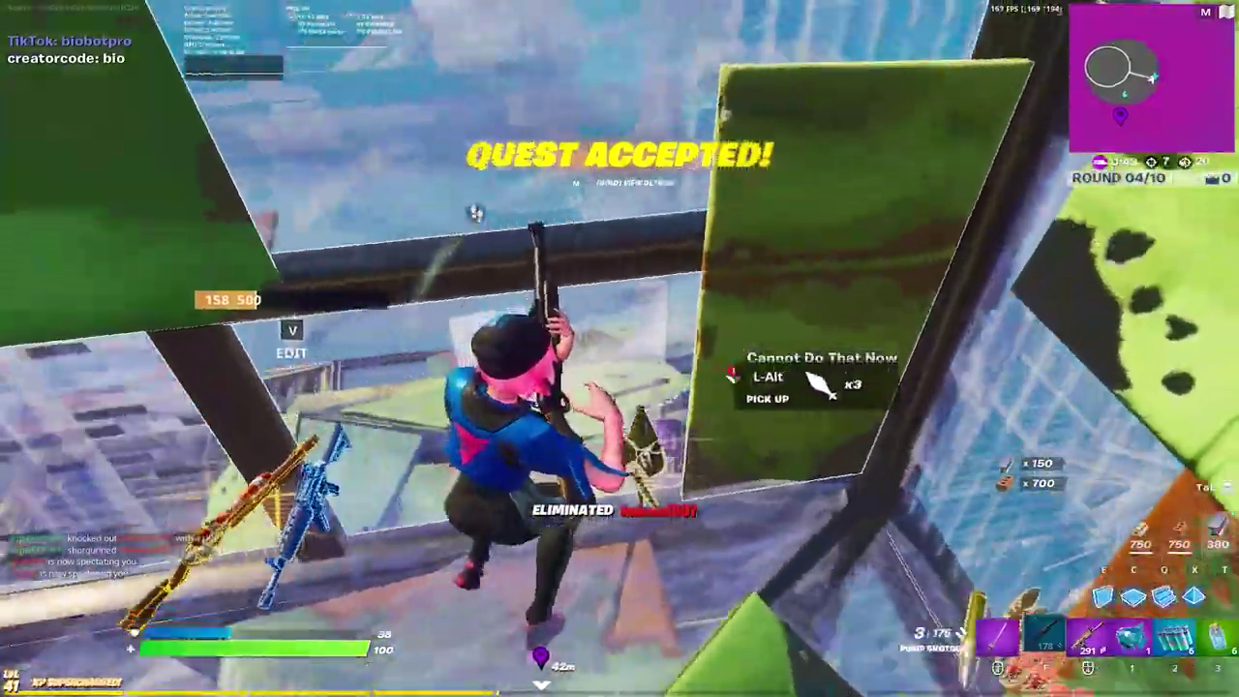
{"action": "left_click", "coordinate": [667, 400]}
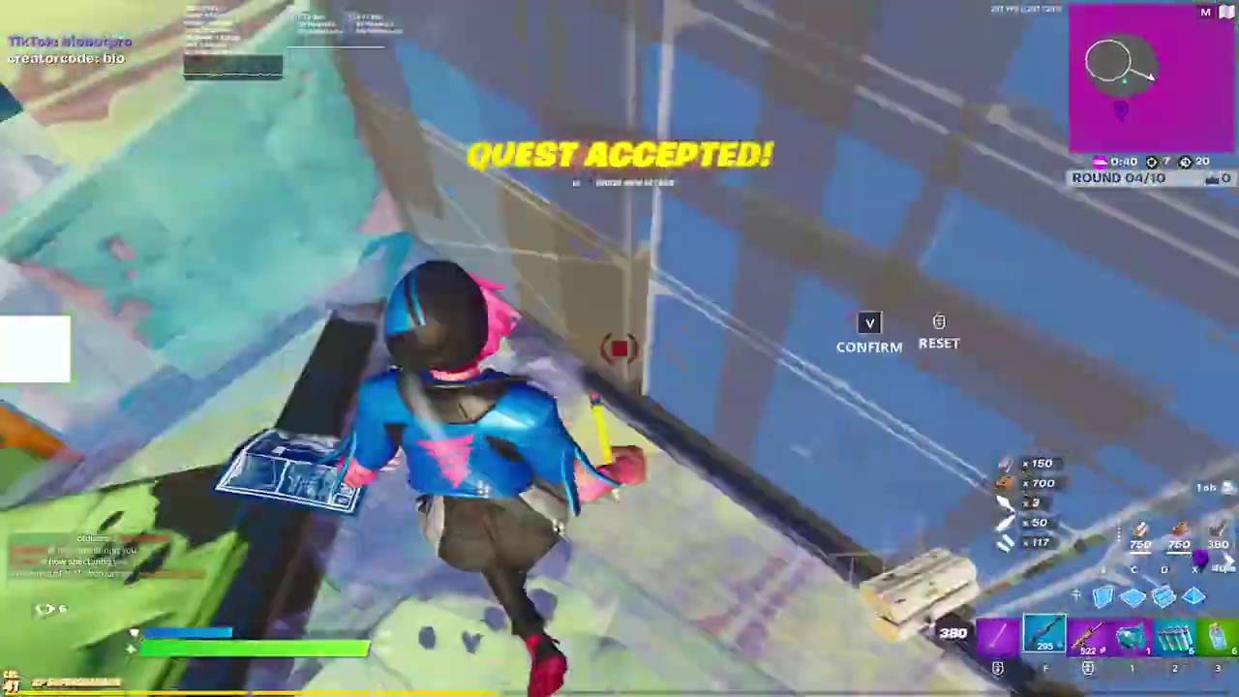
{"action": "left_click", "coordinate": [619, 349]}
{"action": "left_click", "coordinate": [619, 349]}
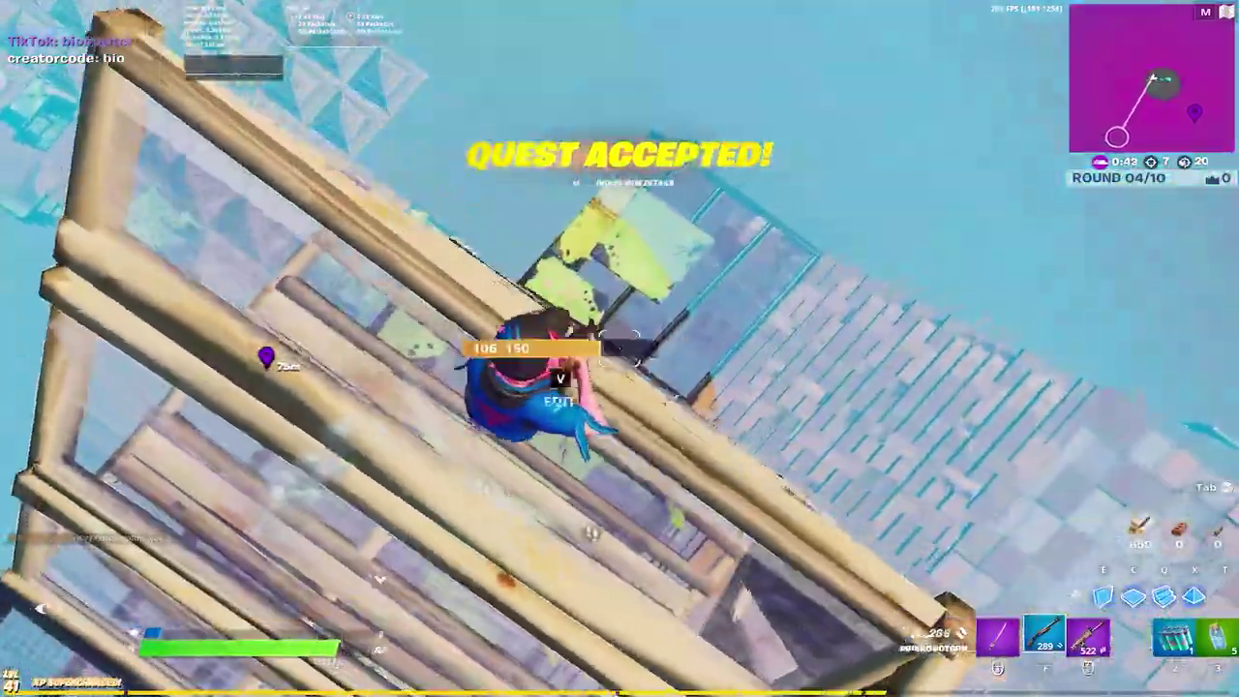
{"action": "left_click", "coordinate": [619, 349]}
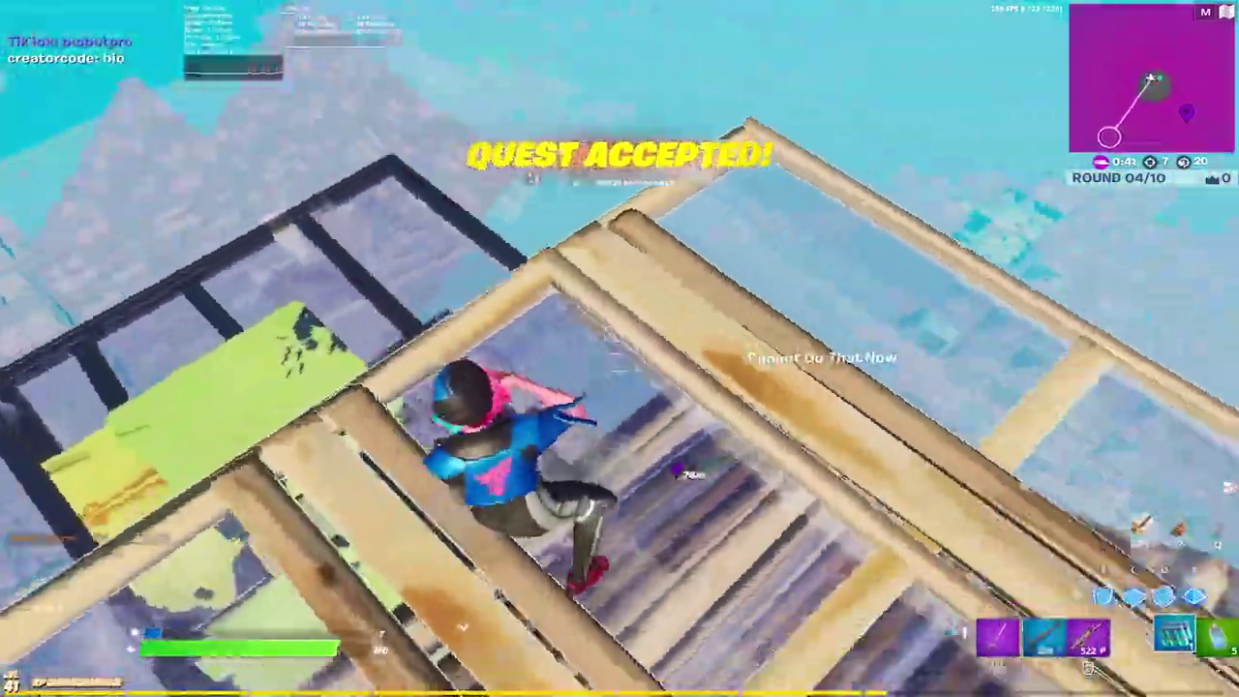
{"action": "left_click", "coordinate": [620, 349]}
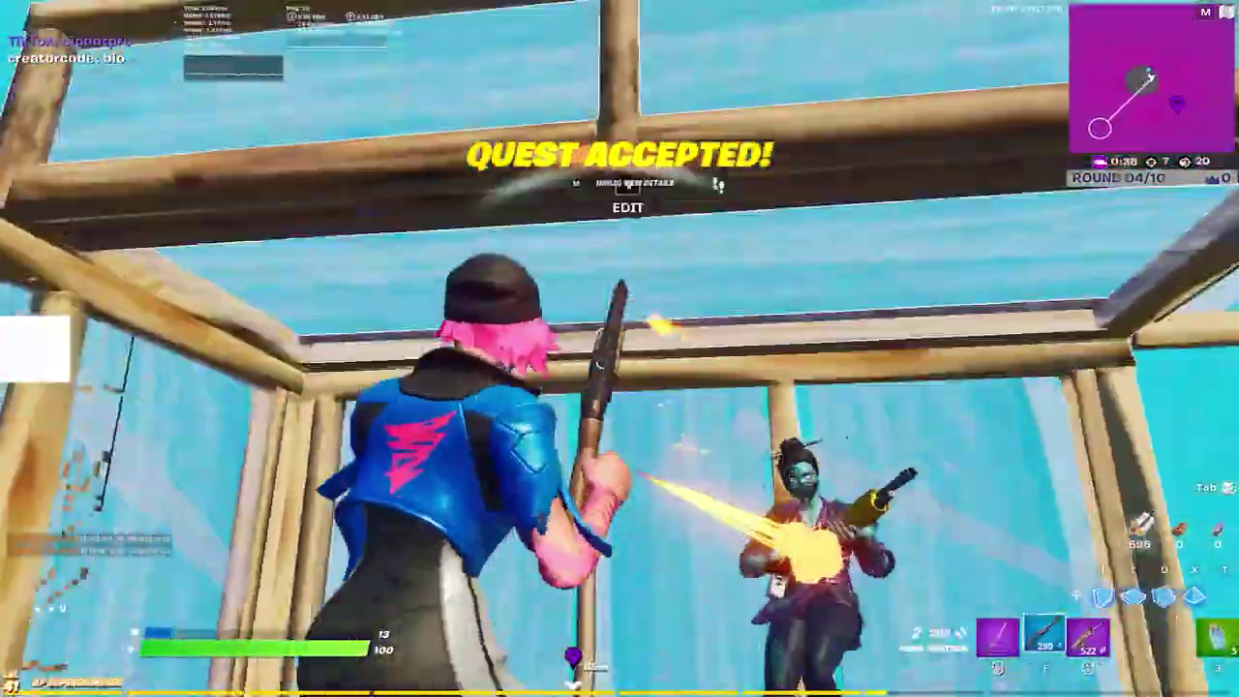
{"action": "left_click", "coordinate": [620, 348]}
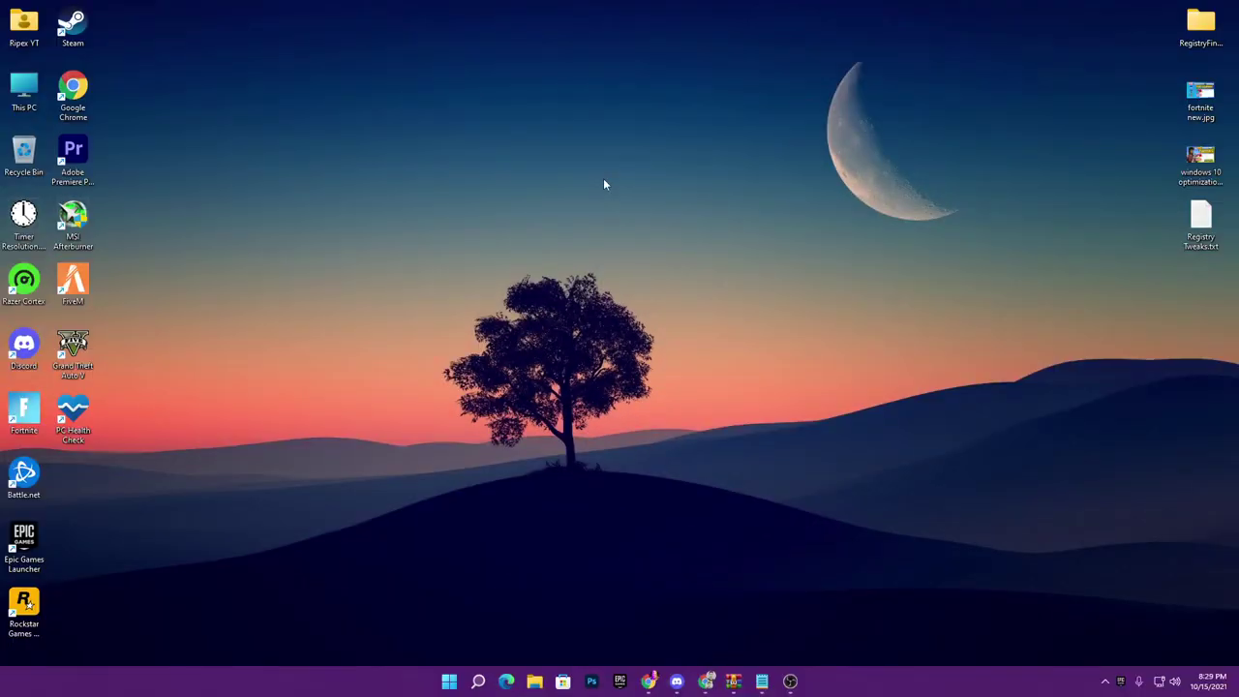
Move Registry Tweaks.txt to the middle of the desktop, then open it to view the registry paths and minimize it.
{"action": "left_click_drag", "start_coordinate": [1201, 222], "coordinate": [612, 160]}
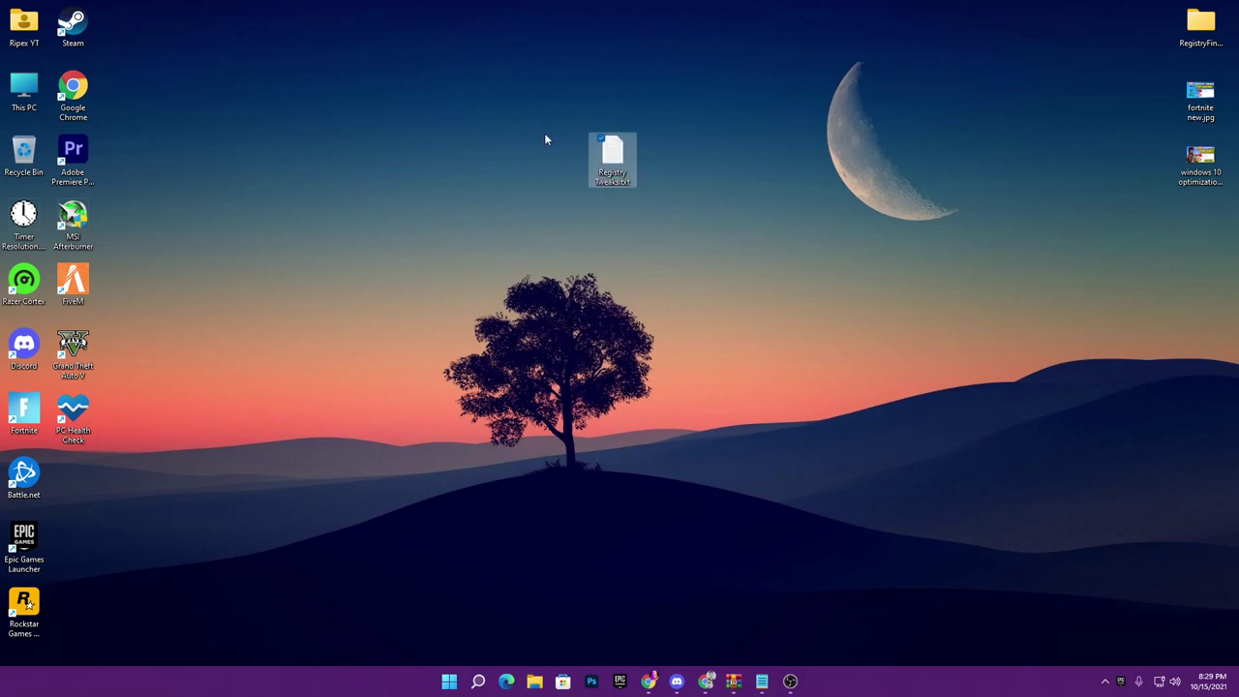
{"action": "double_click", "coordinate": [612, 155]}
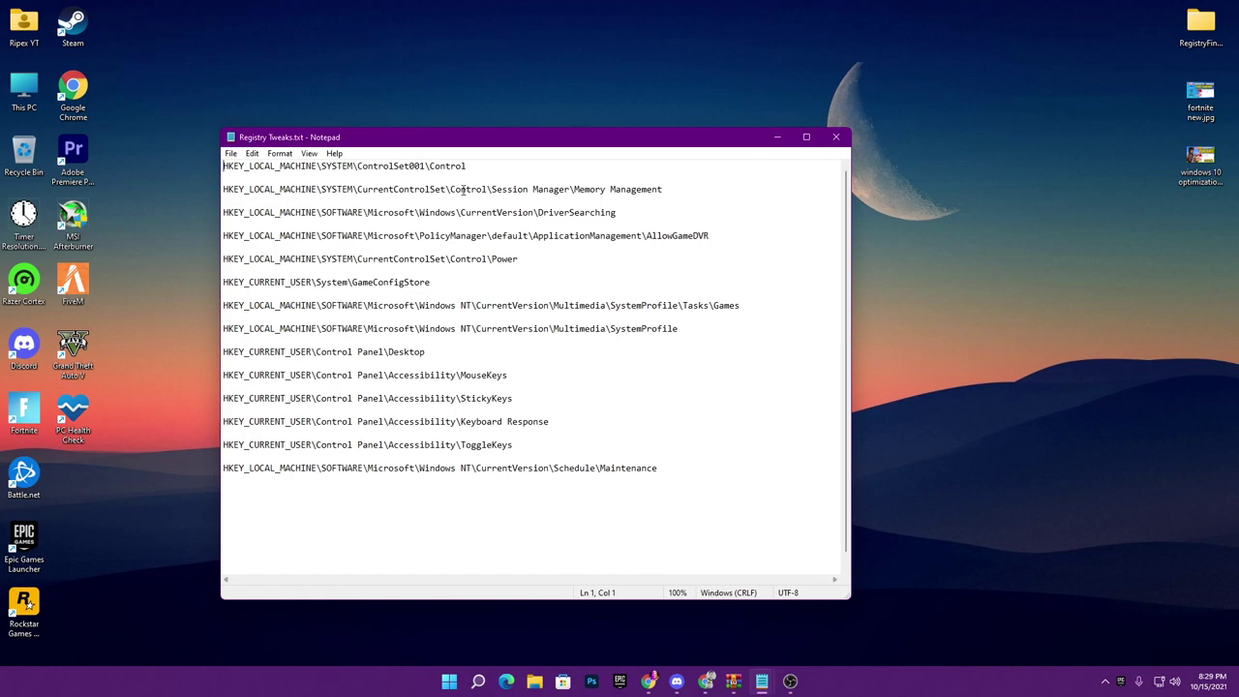
{"action": "left_click", "coordinate": [767, 140]}
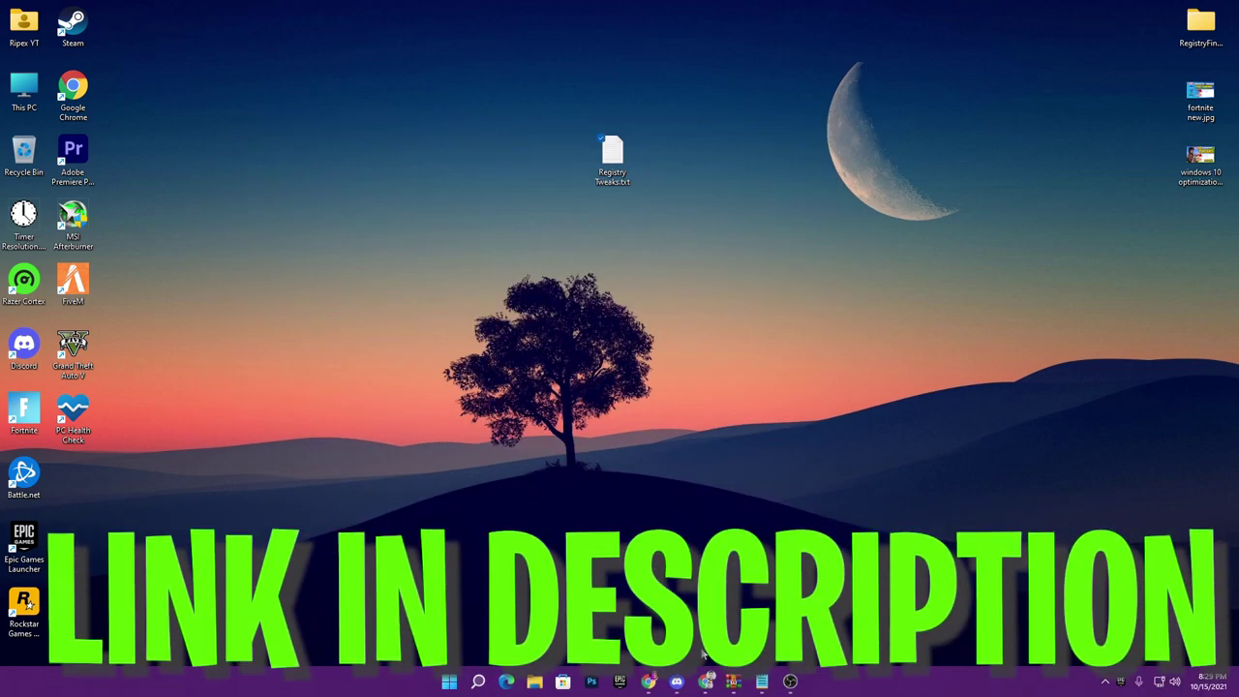
Switch to Chrome and review the registry optimization page down to its TXT file download section, then minimize the browser.
{"action": "left_click", "coordinate": [706, 681]}
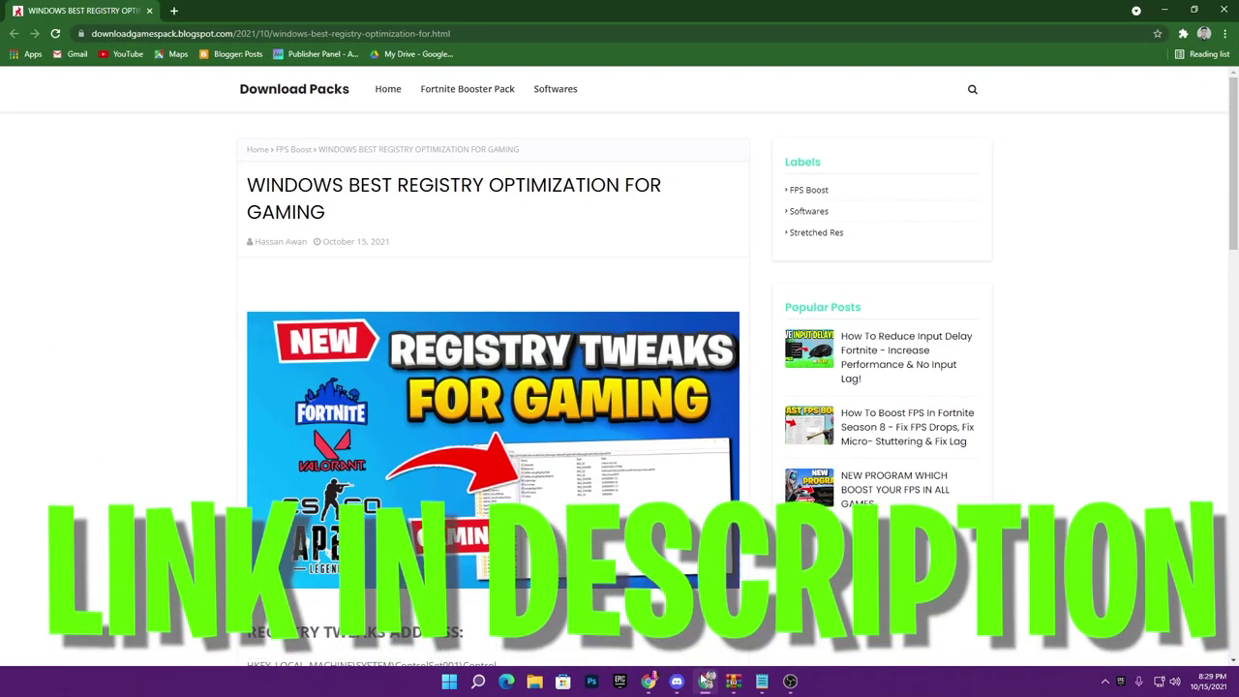
{"action": "scroll", "coordinate": [266, 355], "scroll_direction": "down", "scroll_amount": 5}
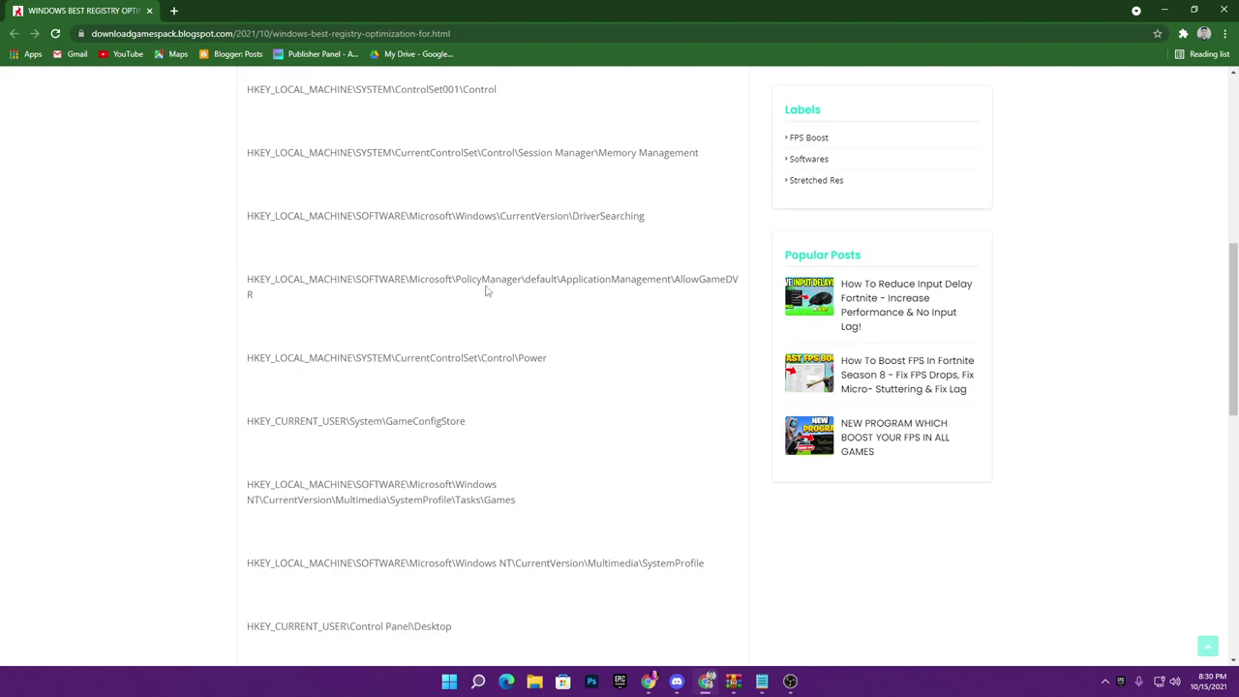
{"action": "scroll", "coordinate": [441, 266], "scroll_direction": "up", "scroll_amount": 1}
{"action": "scroll", "coordinate": [529, 354], "scroll_direction": "down", "scroll_amount": 10}
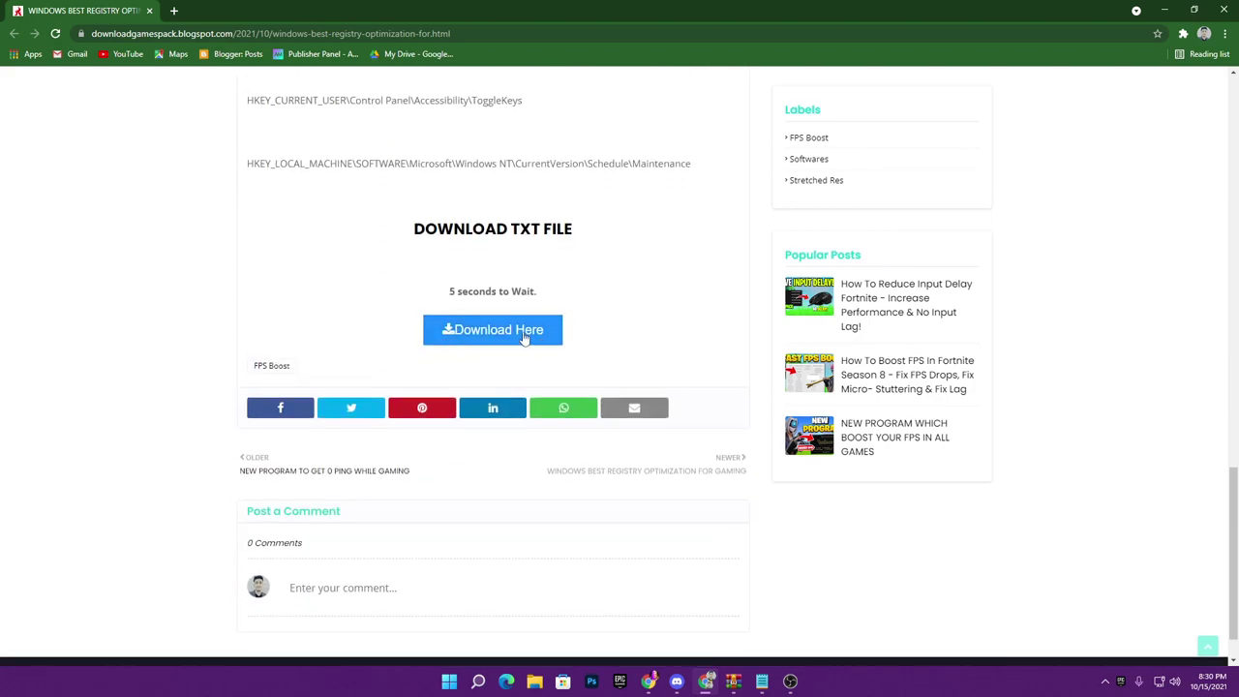
{"action": "left_click", "coordinate": [1168, 10]}
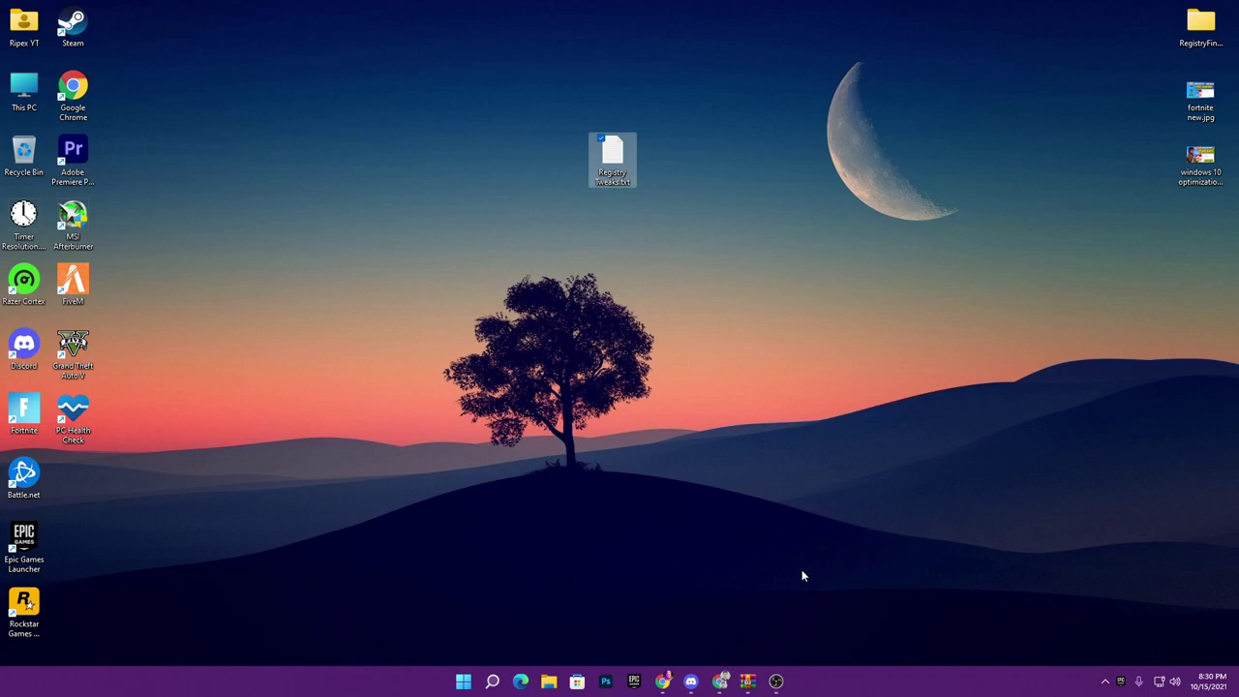
Open Registry Tweaks.txt from the desktop and launch Registry Editor as administrator.
{"action": "double_click", "coordinate": [606, 182]}
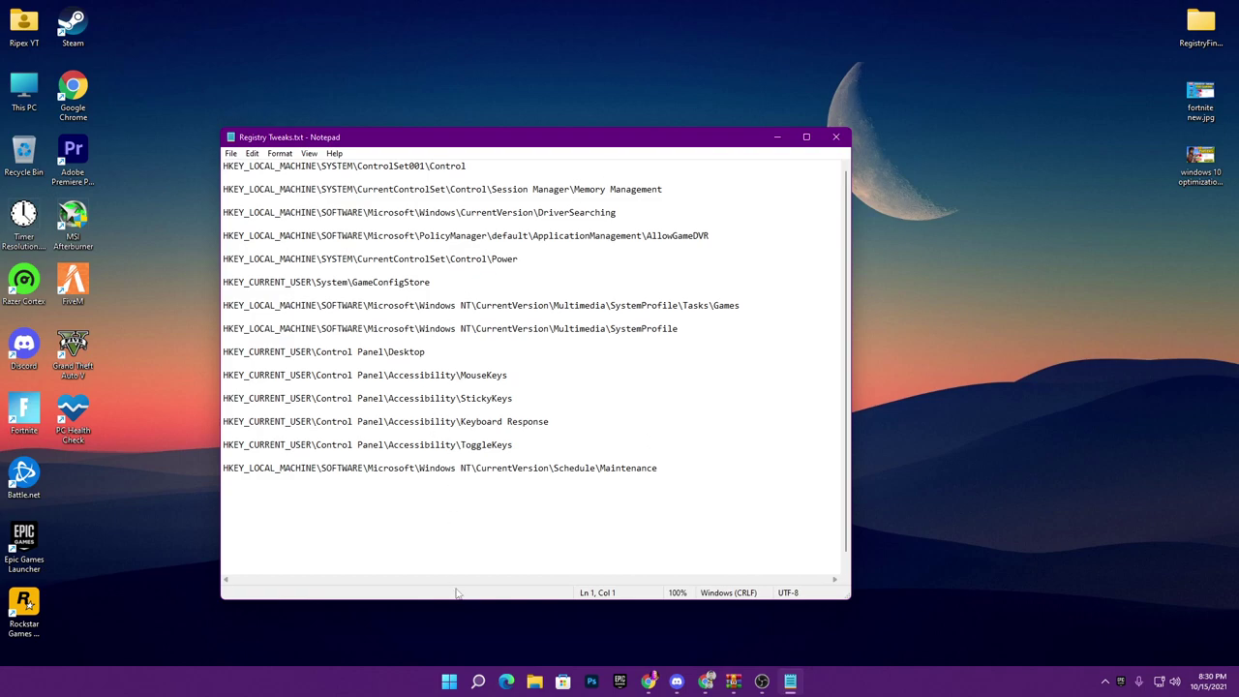
{"action": "left_click", "coordinate": [478, 682]}
{"action": "type", "text": "RE"}
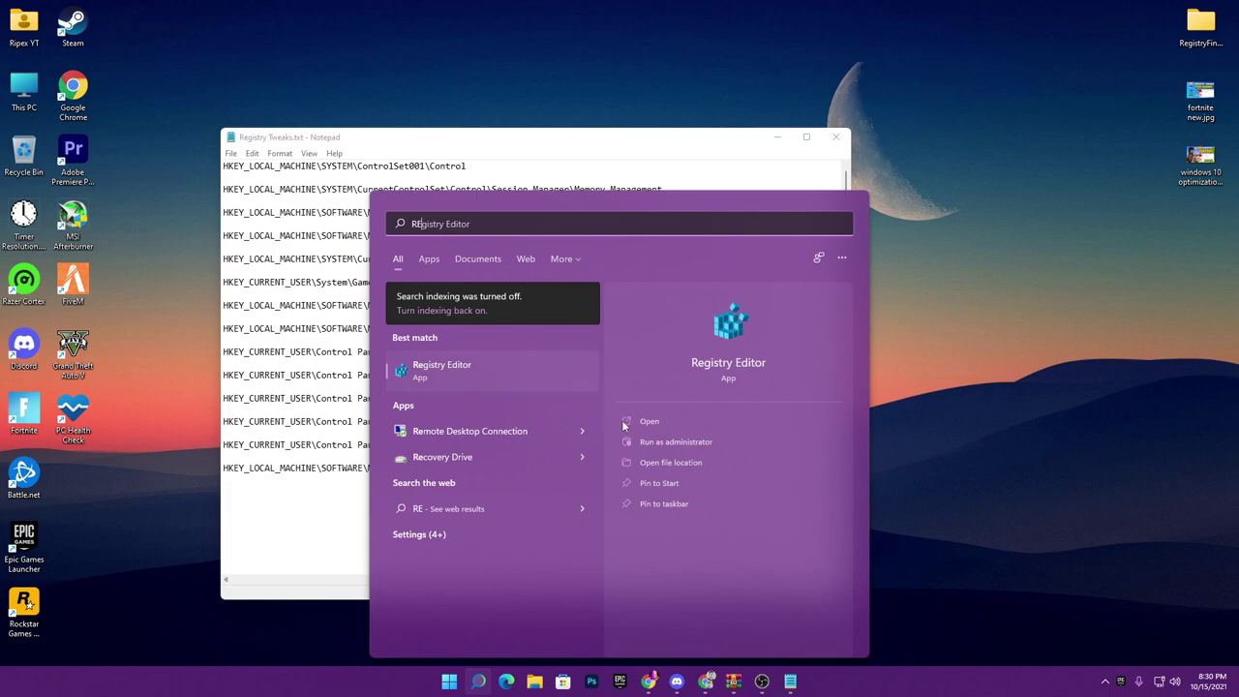
{"action": "left_click", "coordinate": [679, 442]}
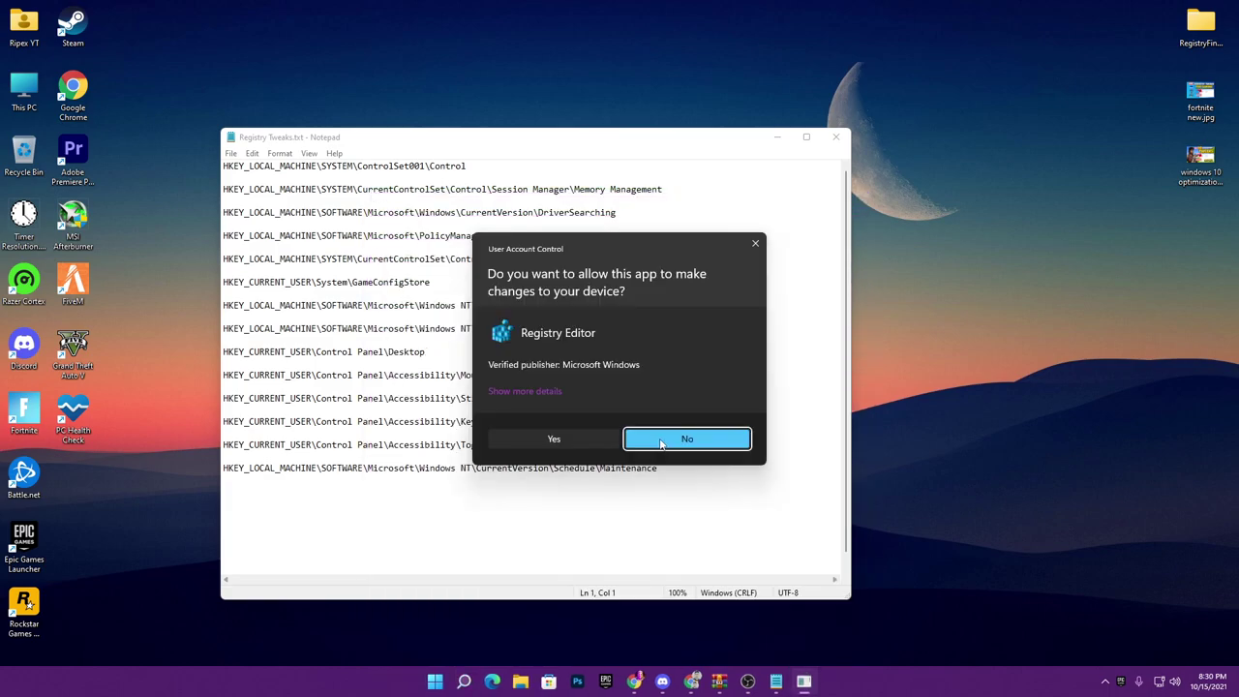
{"action": "left_click", "coordinate": [664, 442]}
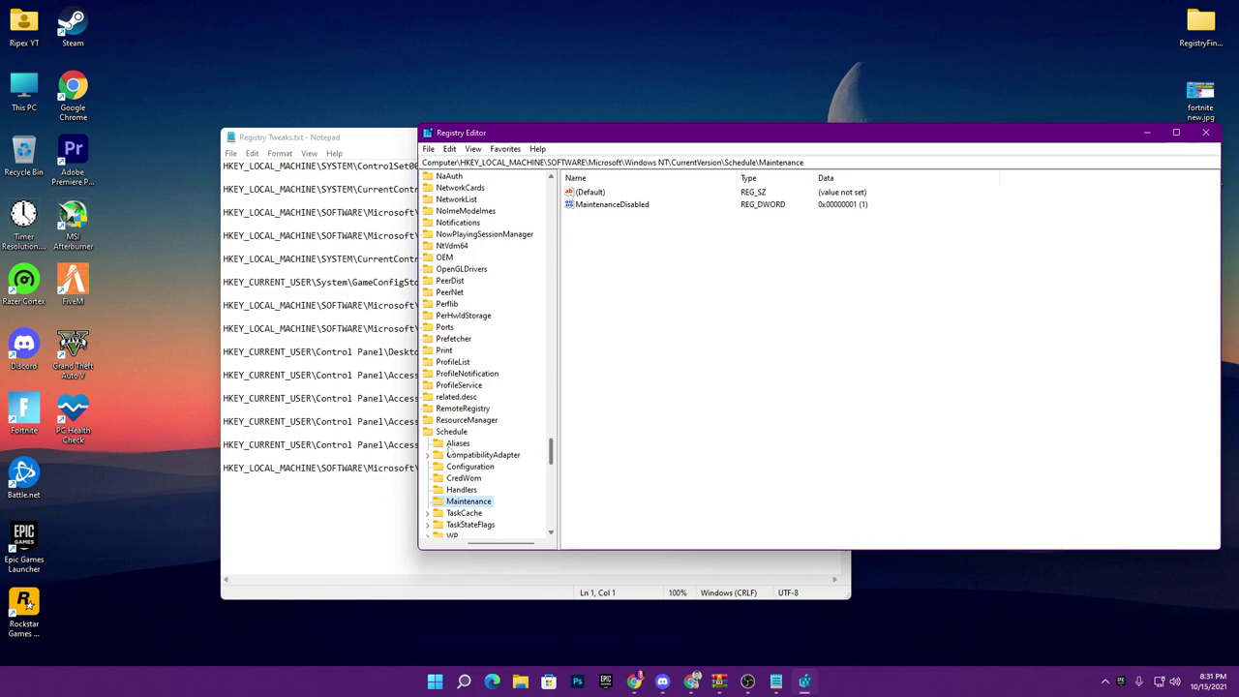
Copy the path HKEY_LOCAL_MACHINE\SYSTEM\ControlSet001\Control from Registry Tweaks.txt and go to that key in Registry Editor.
{"action": "left_click", "coordinate": [289, 147]}
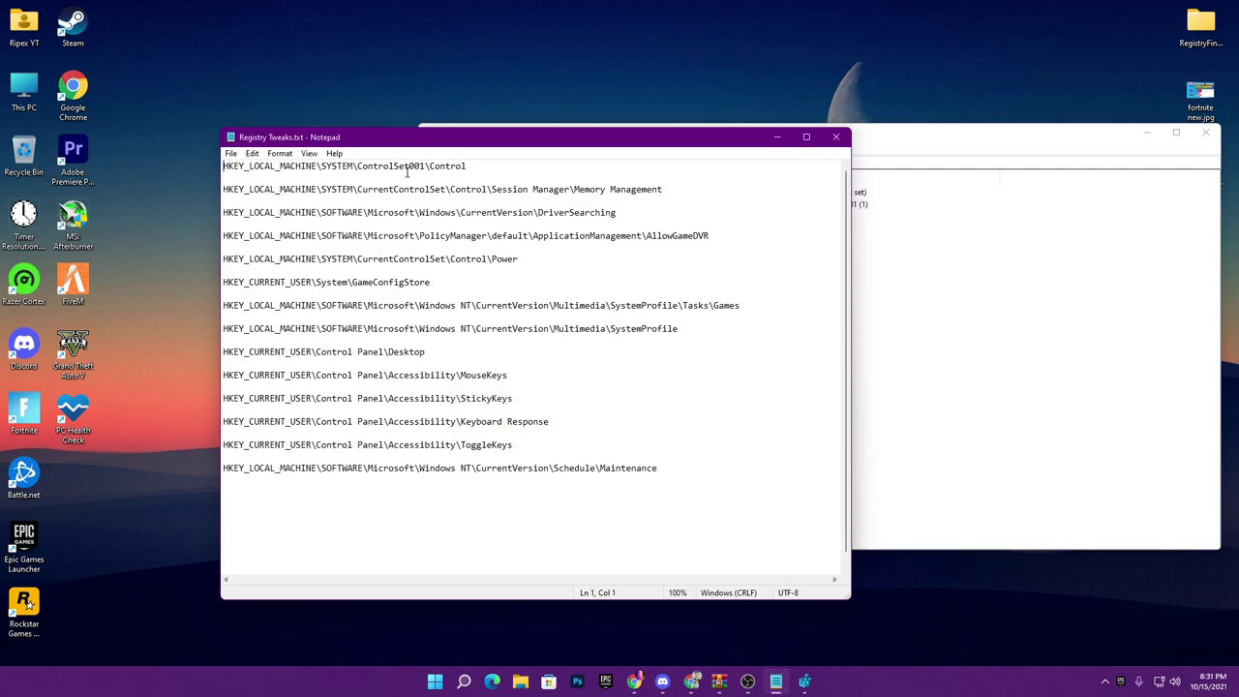
{"action": "left_click_drag", "start_coordinate": [476, 162], "coordinate": [222, 164]}
{"action": "key", "text": "ctrl+c"}
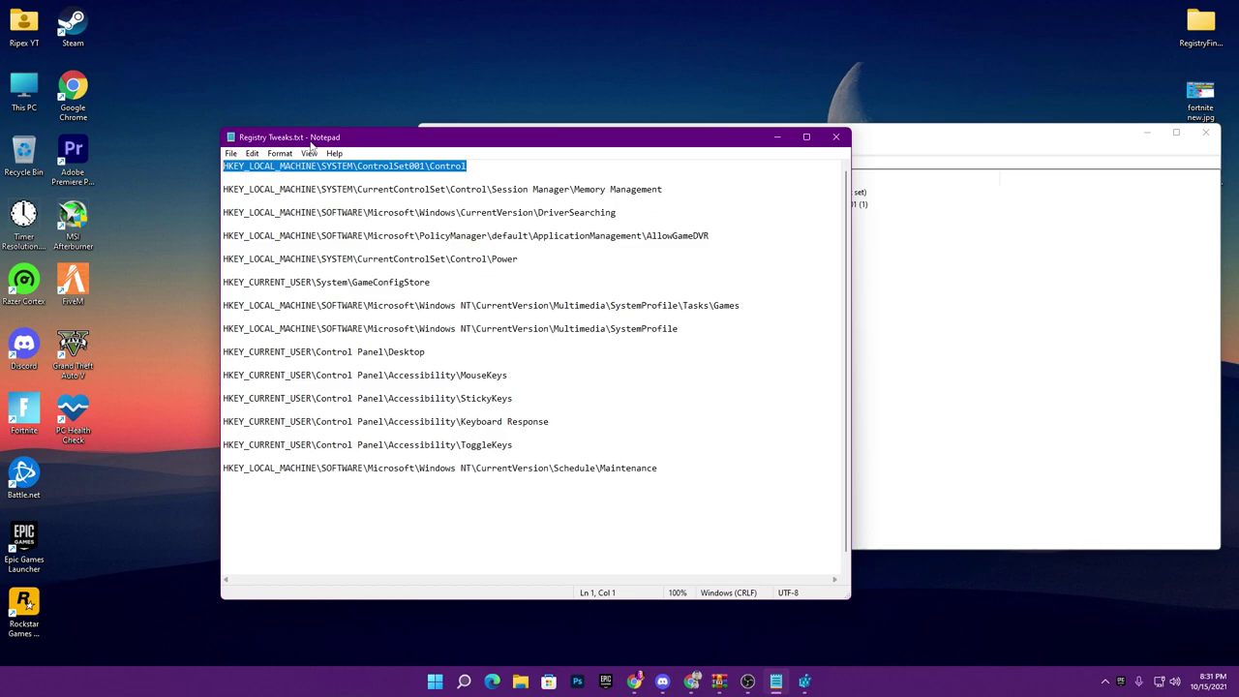
{"action": "left_click", "coordinate": [906, 145]}
{"action": "left_click", "coordinate": [800, 162]}
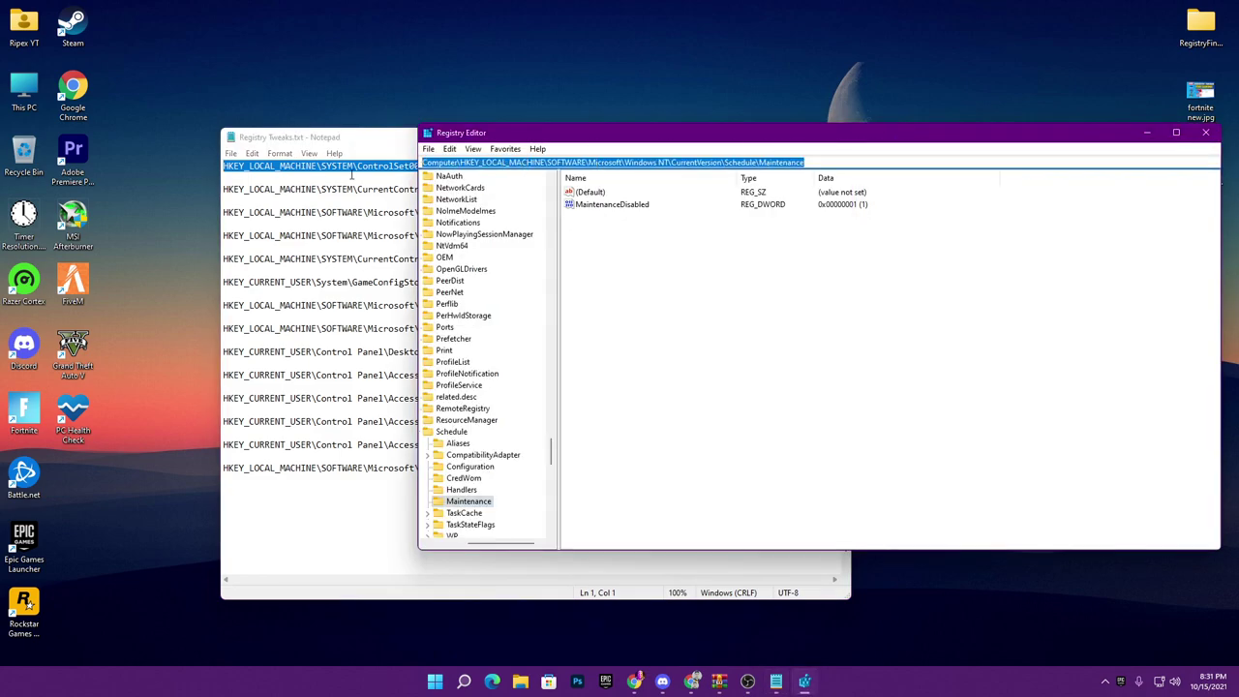
{"action": "key", "text": "ctrl+v"}
{"action": "key", "text": "Return"}
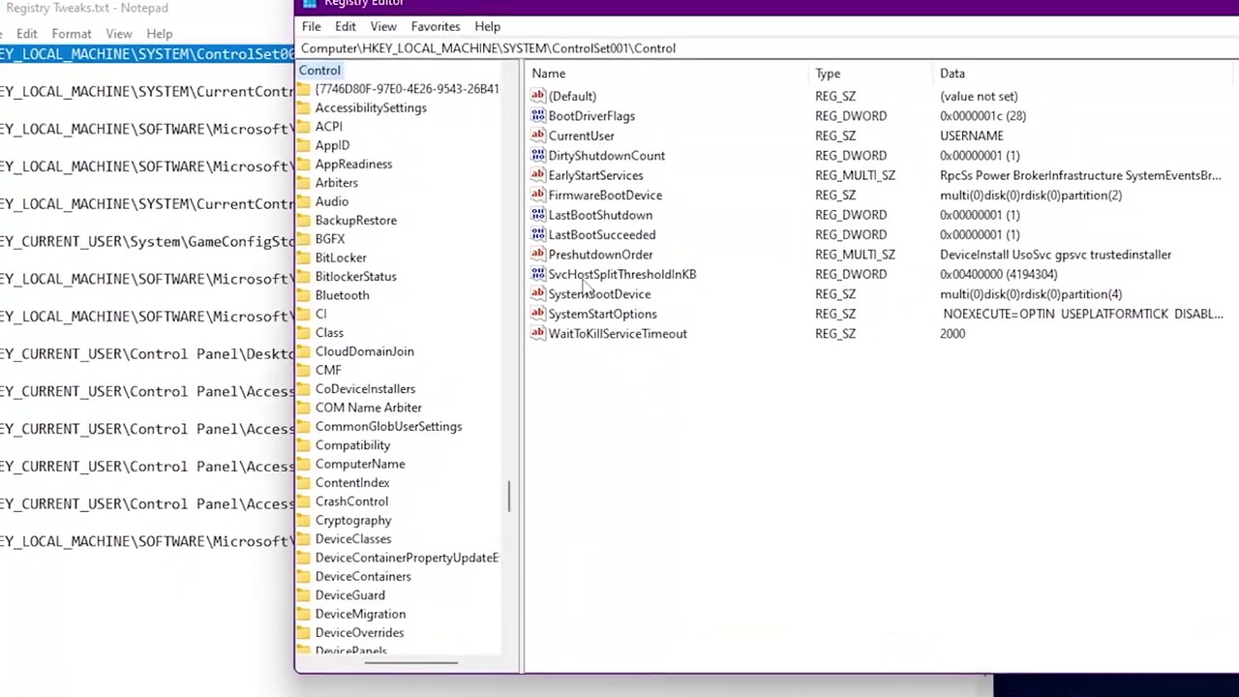
Open the SvcHostSplitThresholdInKB value for editing and launch Calculator.
{"action": "right_click", "coordinate": [586, 282]}
{"action": "left_click", "coordinate": [628, 291]}
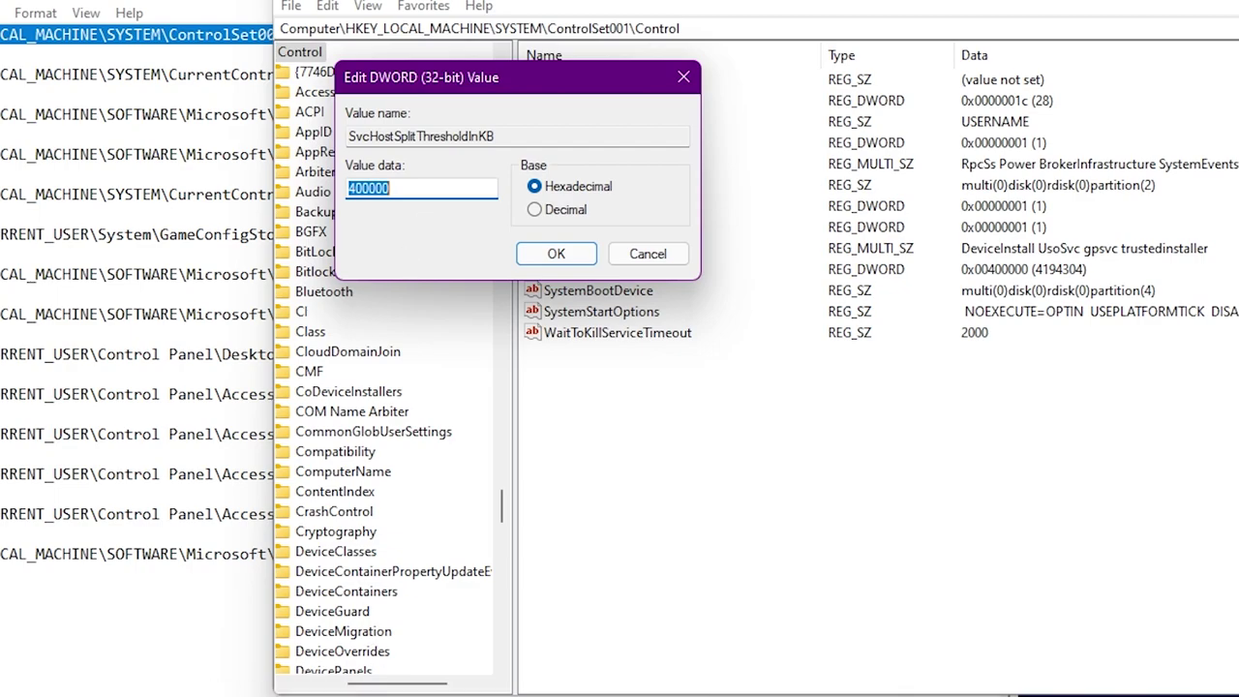
{"action": "key", "text": "super"}
{"action": "type", "text": "CA"}
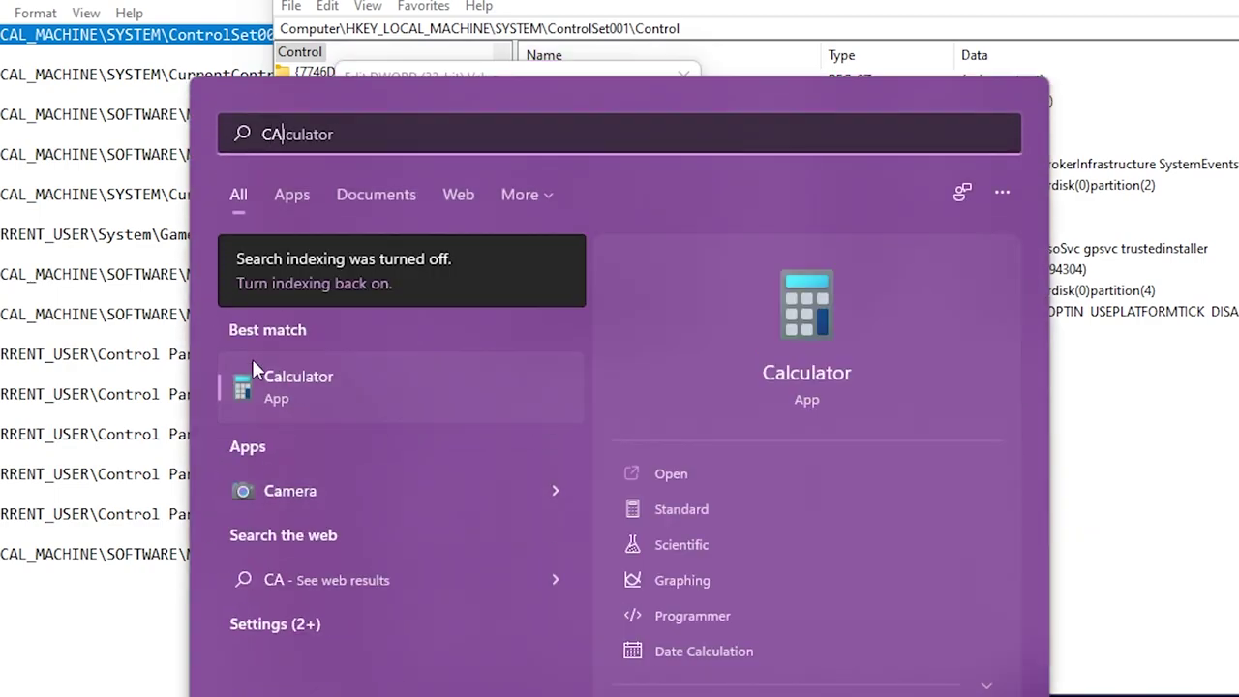
{"action": "left_click", "coordinate": [346, 397]}
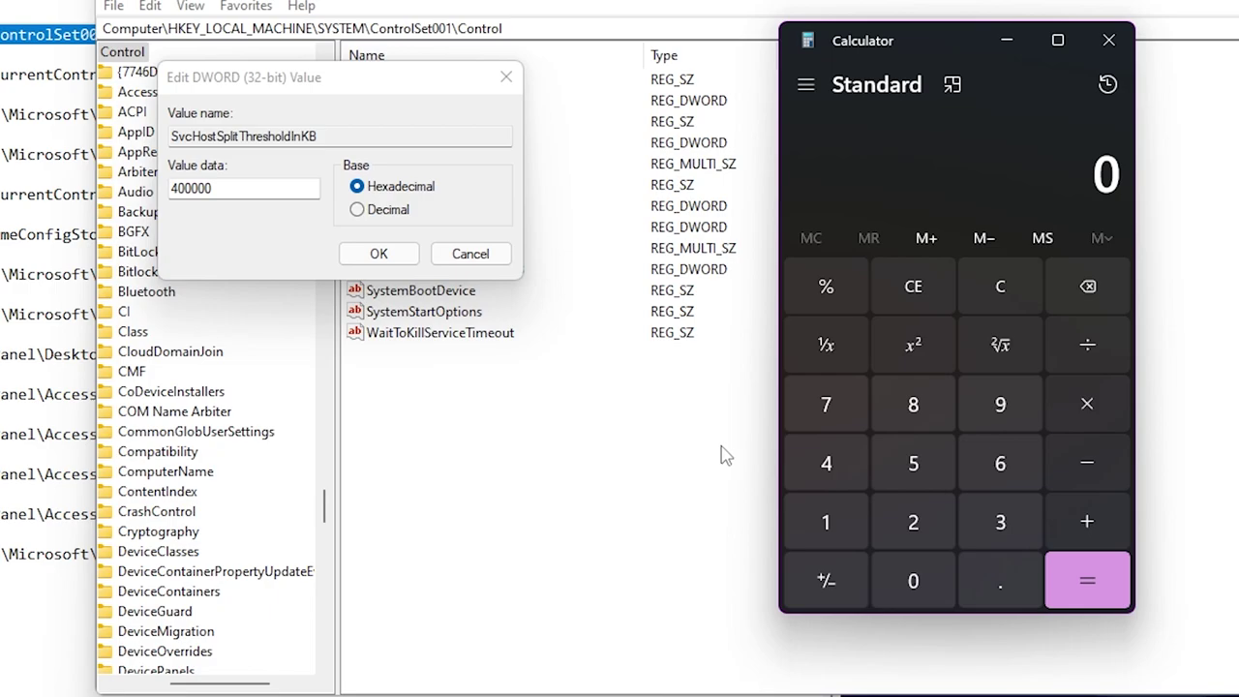
Calculate 16 × 1024 in Calculator to convert the 16 GB of memory.
{"action": "left_click", "coordinate": [807, 504]}
{"action": "left_click", "coordinate": [1009, 453]}
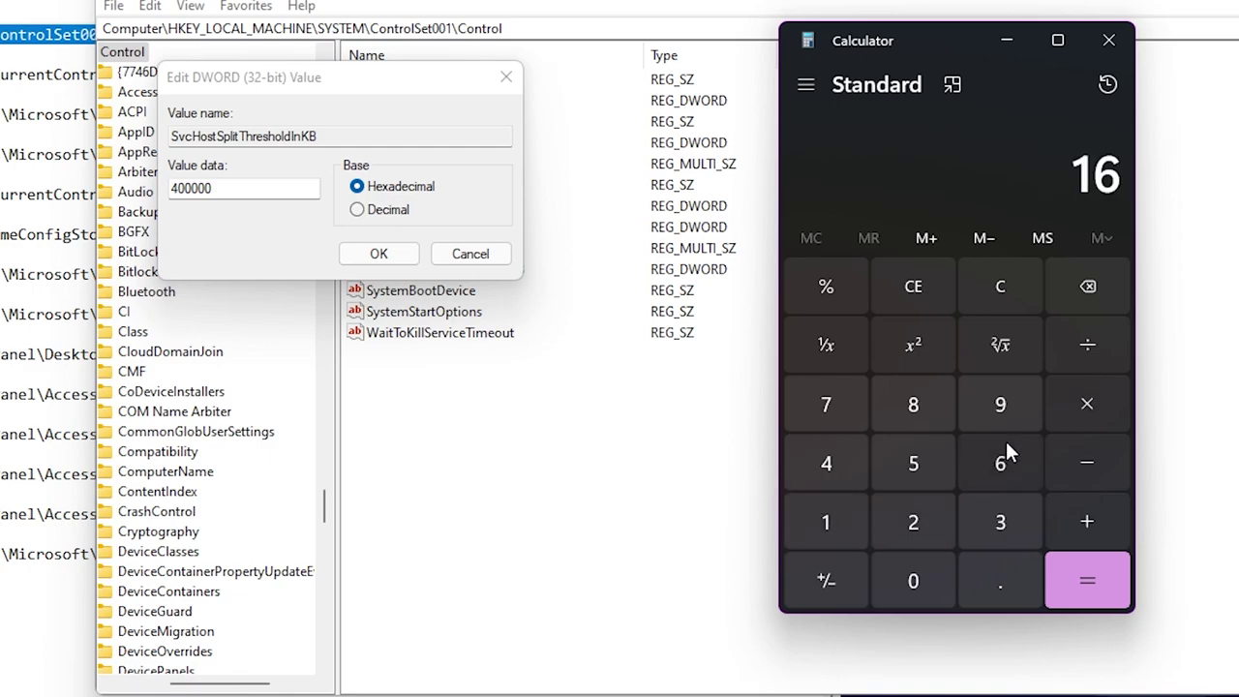
{"action": "left_click", "coordinate": [1091, 394]}
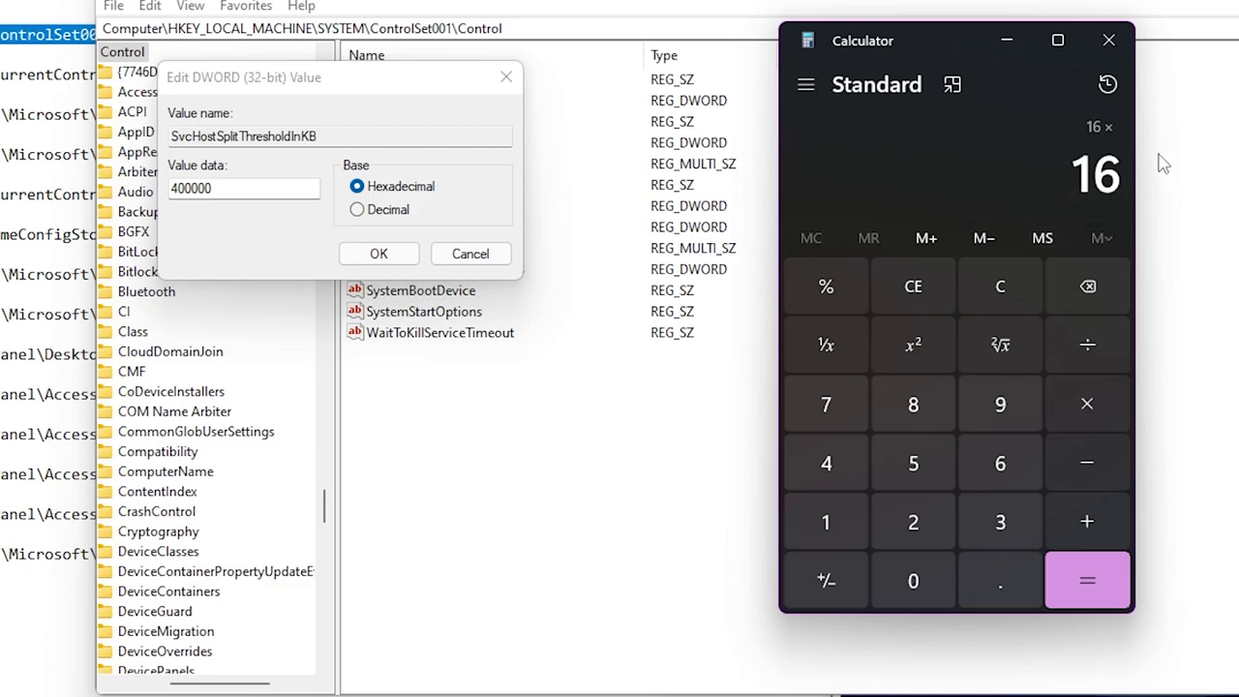
{"action": "left_click", "coordinate": [833, 522]}
{"action": "left_click", "coordinate": [912, 581]}
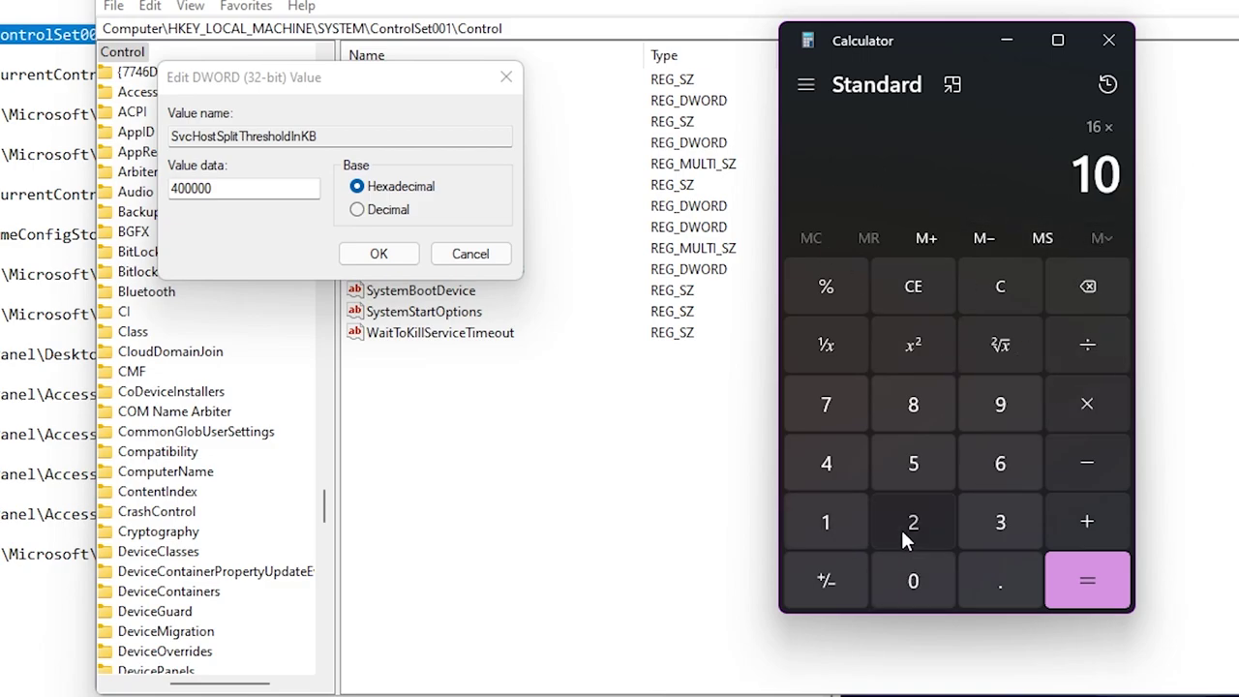
{"action": "left_click", "coordinate": [913, 528]}
{"action": "left_click", "coordinate": [826, 464]}
{"action": "left_click", "coordinate": [1087, 578]}
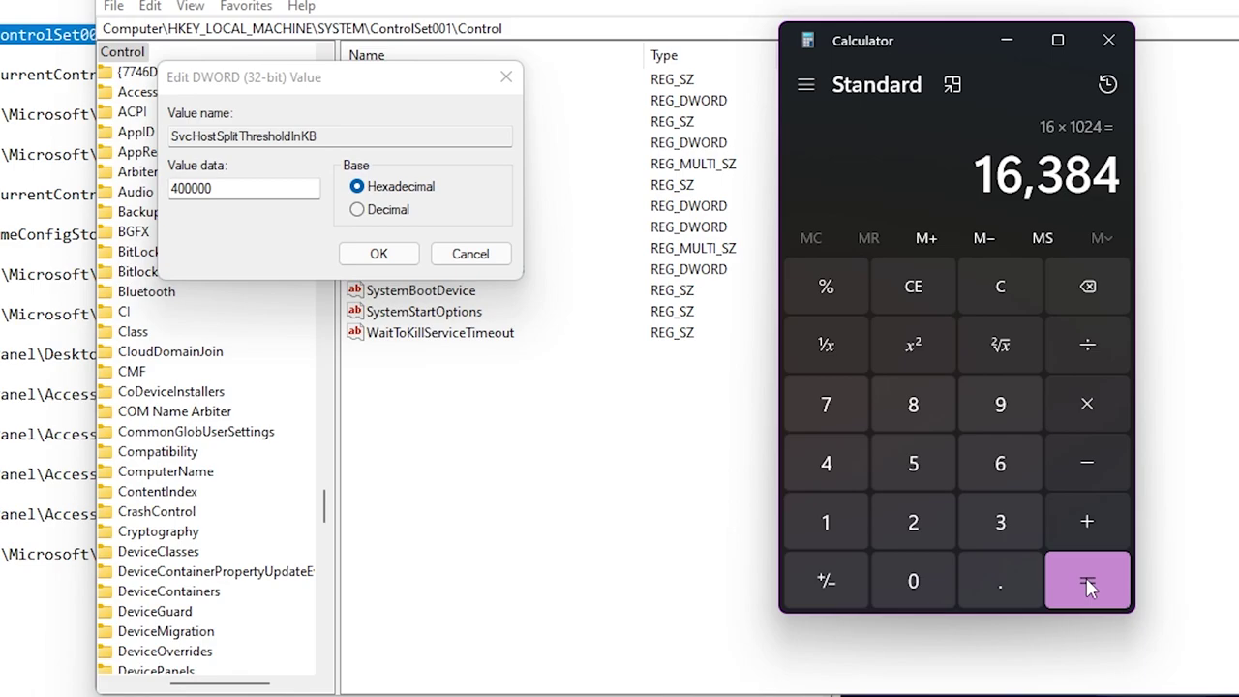
Multiply the calculated result by 1024 again.
{"action": "key", "text": "asterisk"}
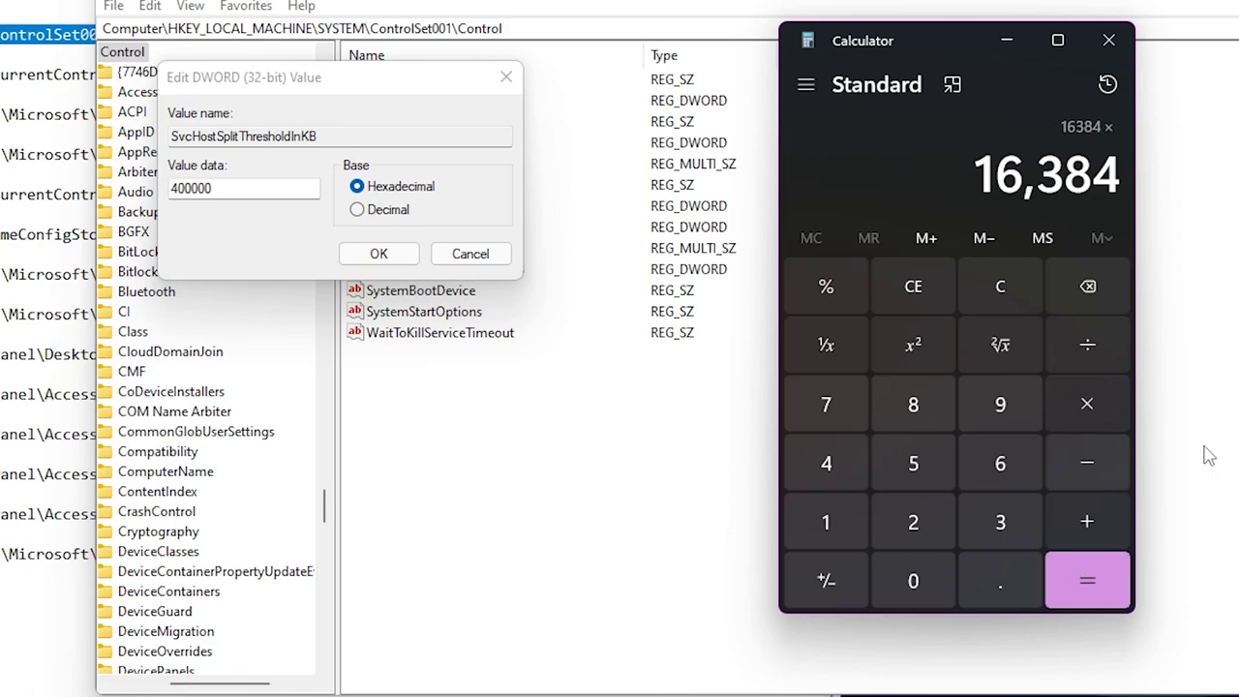
{"action": "left_click", "coordinate": [862, 523]}
{"action": "left_click", "coordinate": [895, 576]}
{"action": "left_click", "coordinate": [905, 523]}
{"action": "key", "text": "4"}
{"action": "left_click", "coordinate": [1083, 564]}
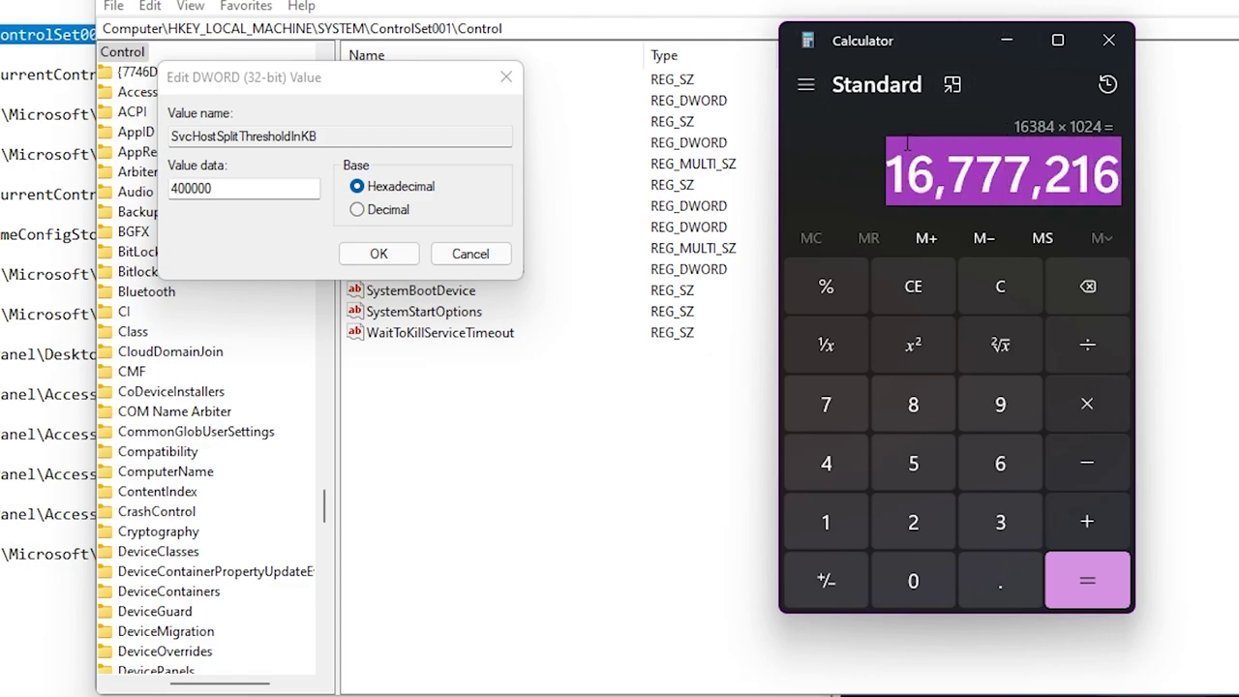
Minimize Calculator and set the SvcHostSplitThresholdInKB value data to hexadecimal 167772.
{"action": "left_click", "coordinate": [1007, 41]}
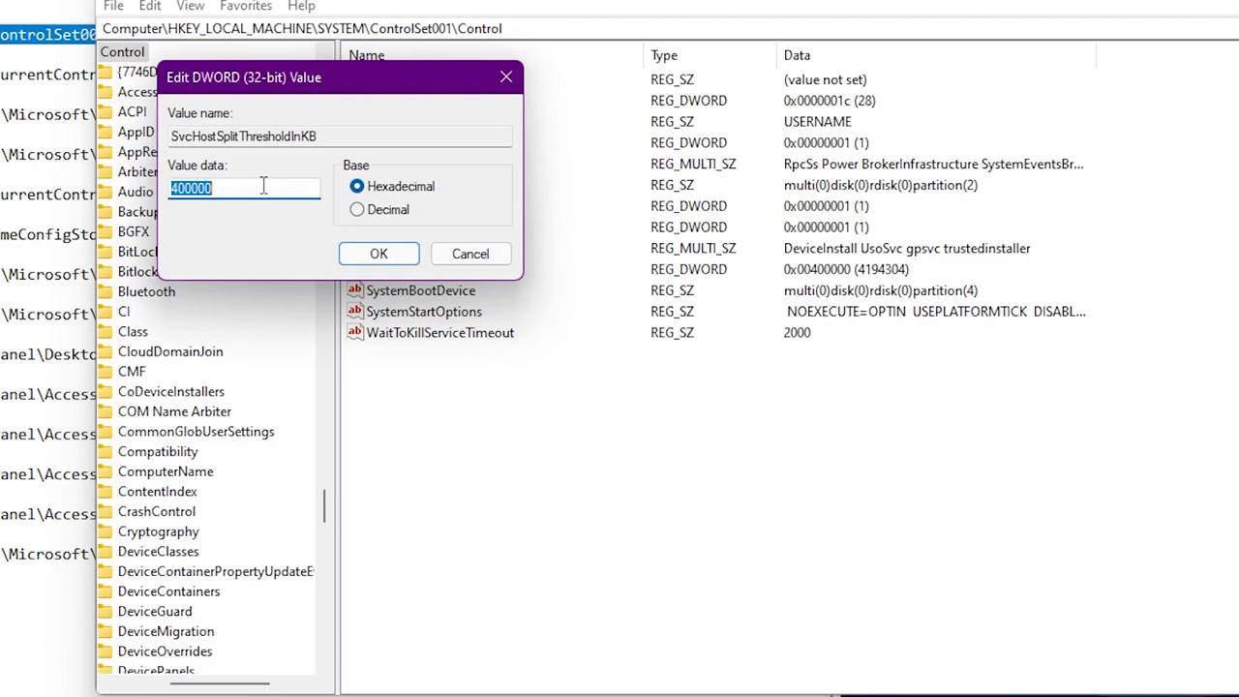
{"action": "type", "text": "16,777,2"}
{"action": "key", "text": "Left"}
{"action": "key", "text": "Left"}
{"action": "key", "text": "BackSpace"}
{"action": "key", "text": "BackSpace"}
{"action": "left_click", "coordinate": [389, 260]}
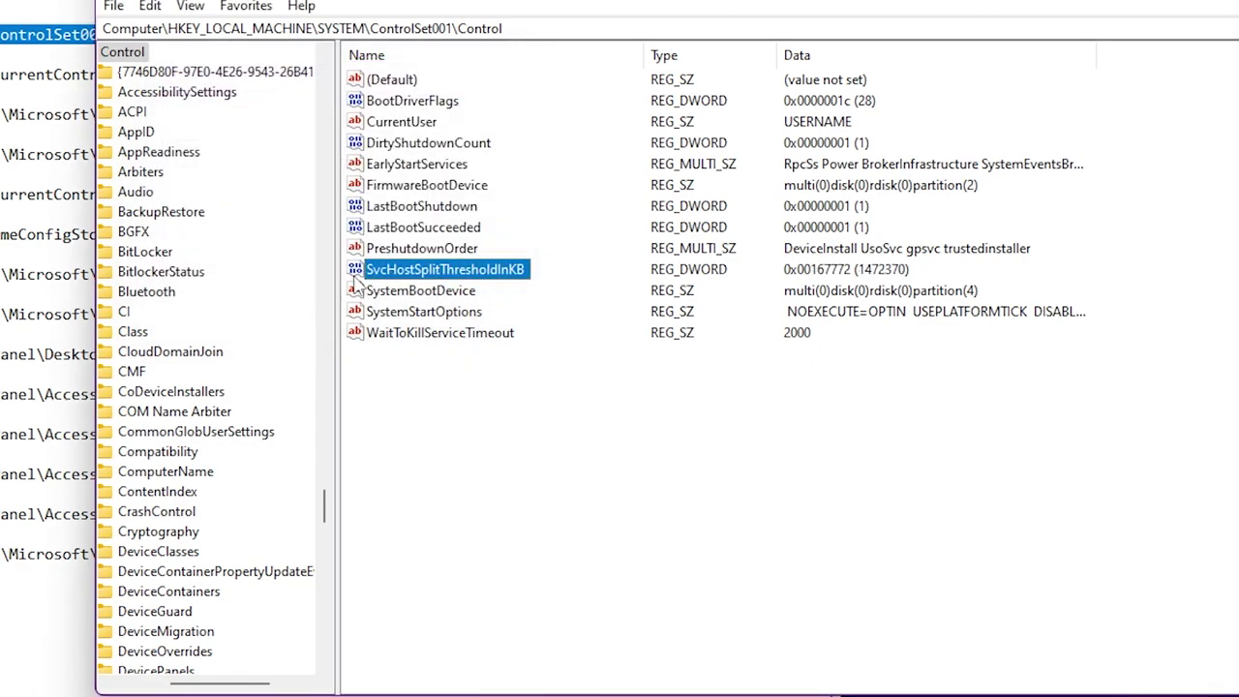
Copy the path HKEY_LOCAL_MACHINE\SYSTEM\CurrentControlSet\Control\Session Manager\Memory Management from Registry Tweaks.txt and go to that key in Registry Editor.
{"action": "left_click", "coordinate": [28, 10]}
{"action": "triple_click", "coordinate": [566, 76]}
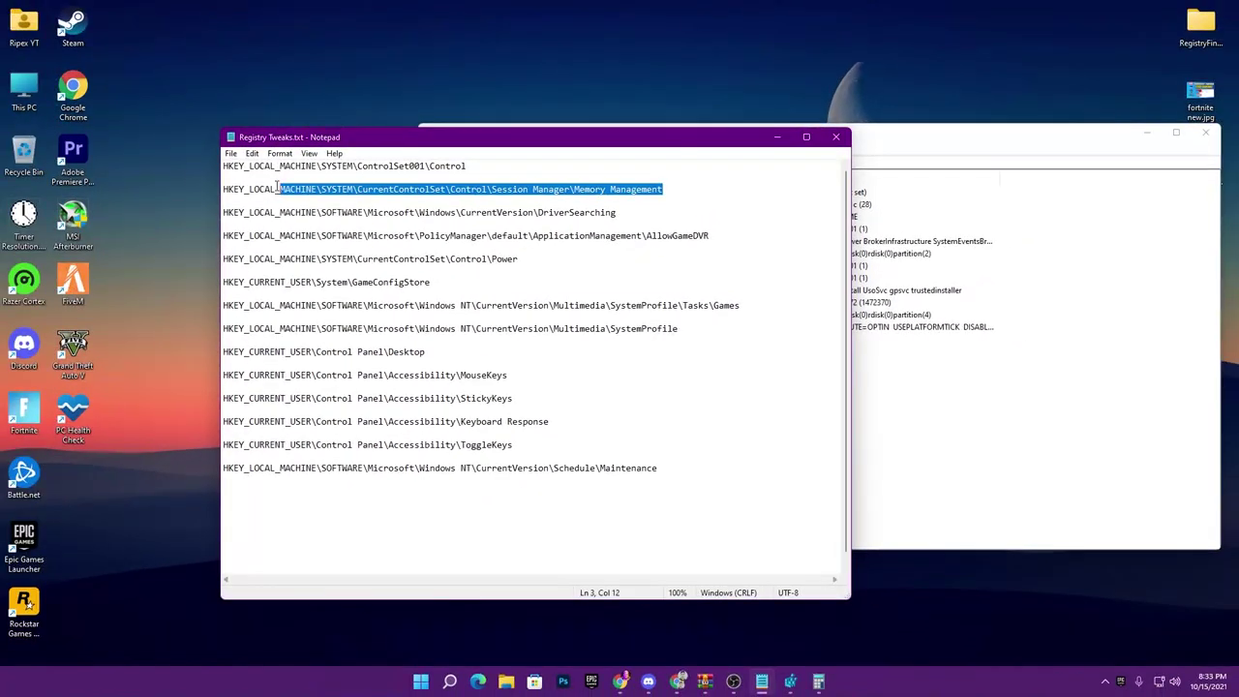
{"action": "left_click", "coordinate": [222, 200]}
{"action": "left_click", "coordinate": [220, 195]}
{"action": "key", "text": "ctrl+c"}
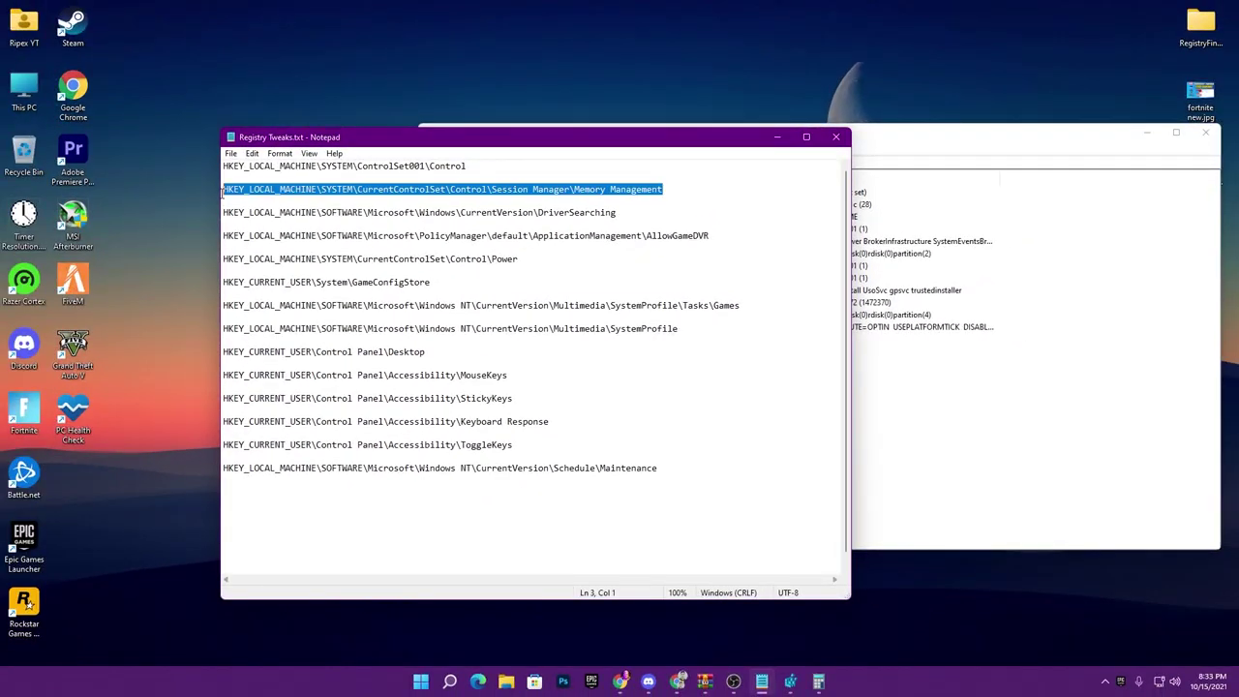
{"action": "left_click", "coordinate": [899, 141]}
{"action": "left_click_drag", "start_coordinate": [688, 163], "coordinate": [261, 164]}
{"action": "key", "text": "ctrl+v"}
{"action": "key", "text": "Return"}
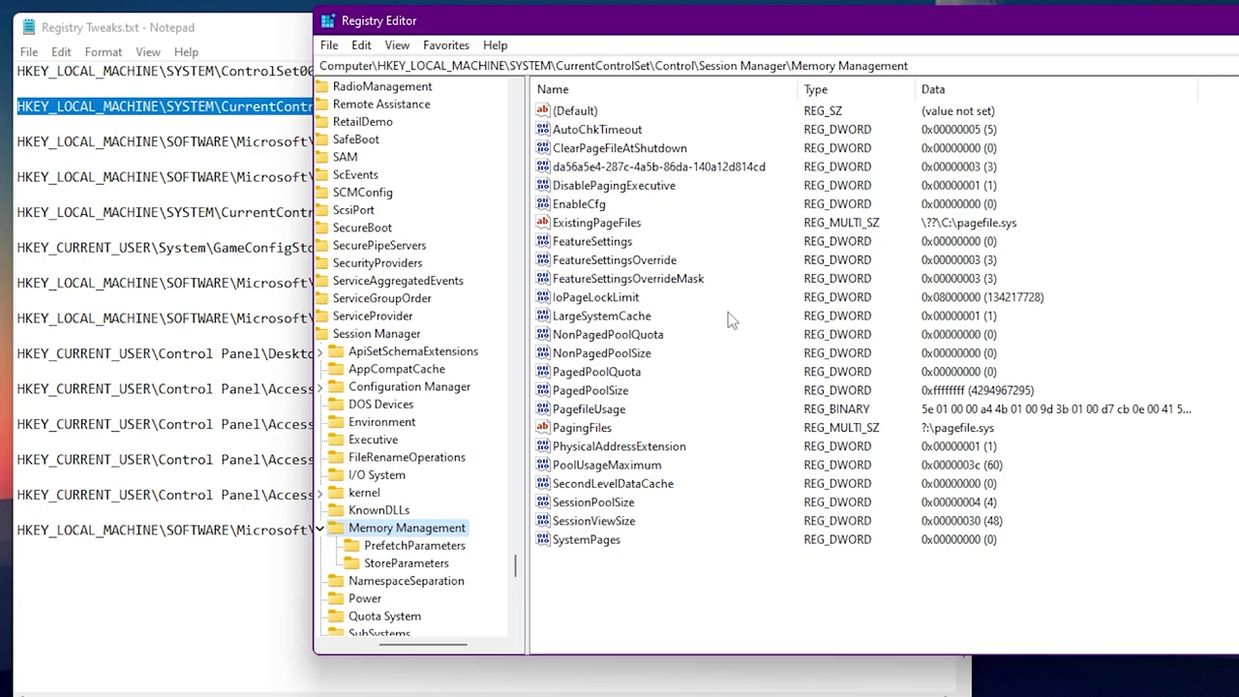
{"action": "right_click", "coordinate": [587, 581]}
{"action": "mouse_move", "coordinate": [646, 593]}
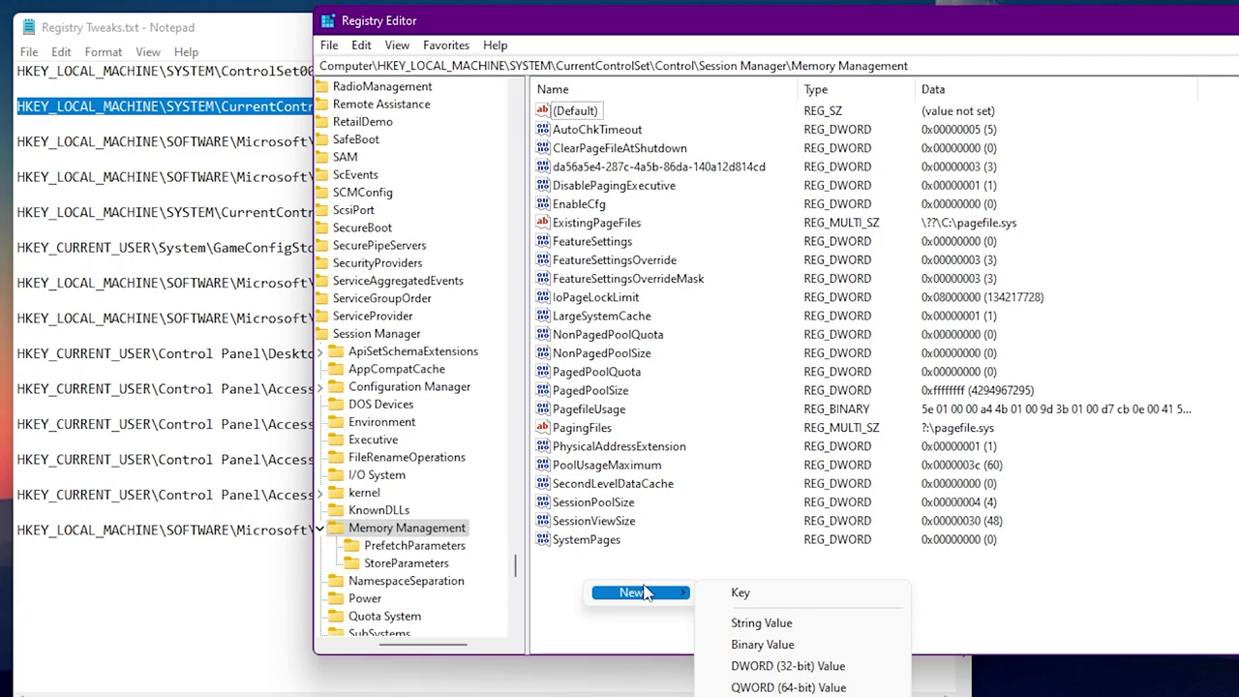
{"action": "left_click", "coordinate": [803, 668]}
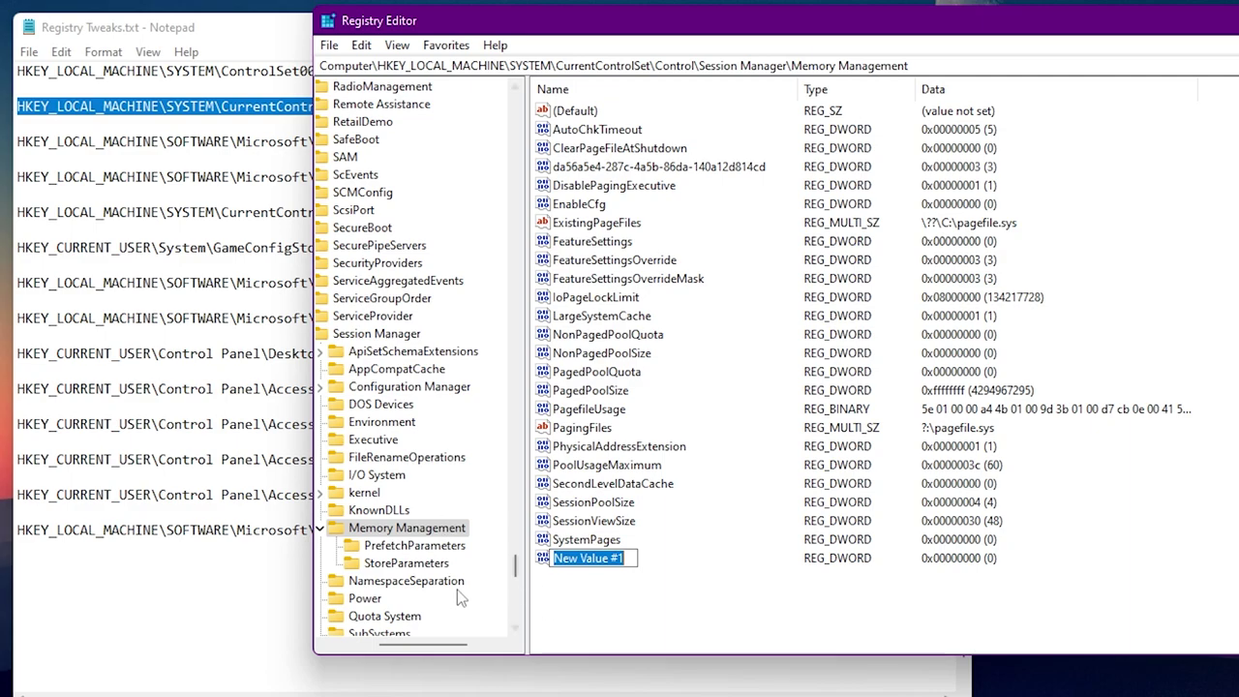
{"action": "key", "text": "Return"}
{"action": "key", "text": "Delete"}
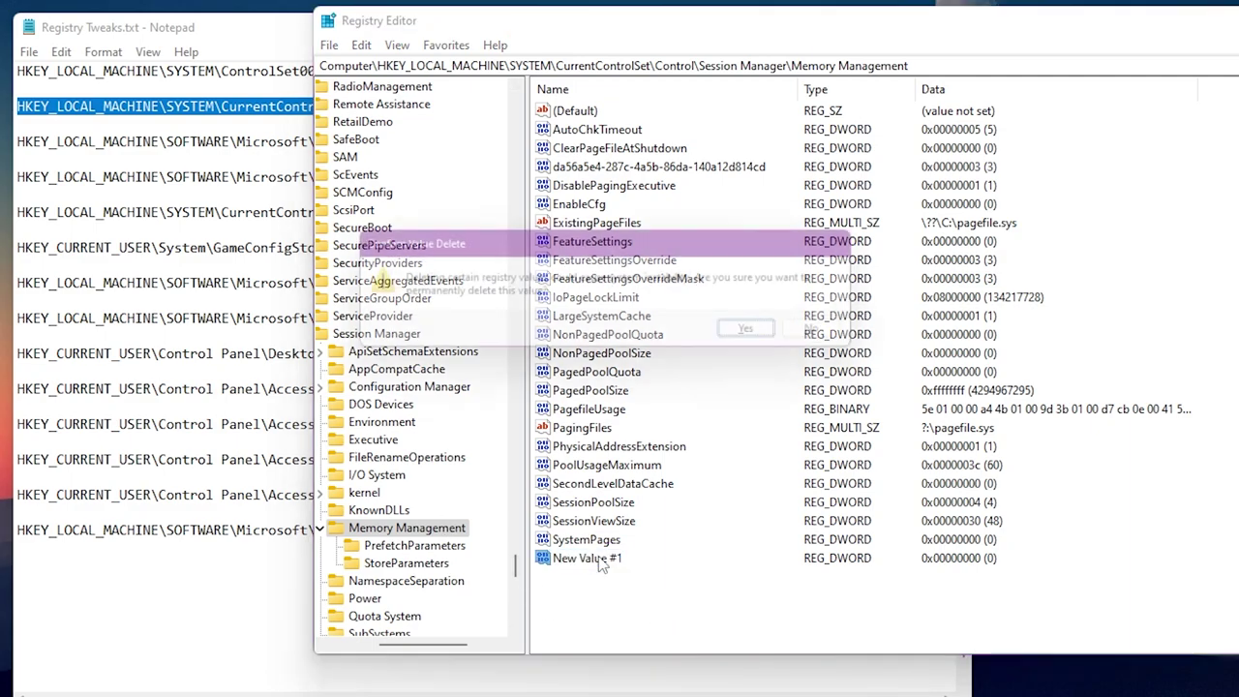
{"action": "left_click", "coordinate": [759, 336]}
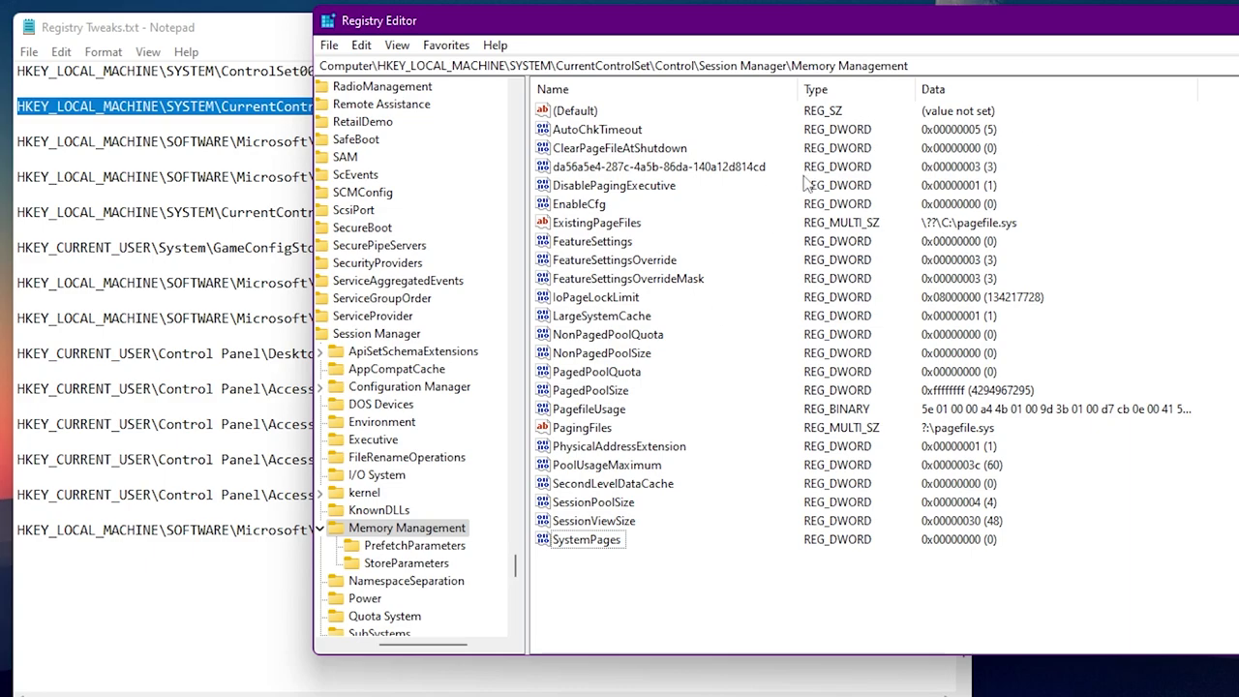
Set the FeatureSettings value data to 1 in the Memory Management key.
{"action": "right_click", "coordinate": [591, 244]}
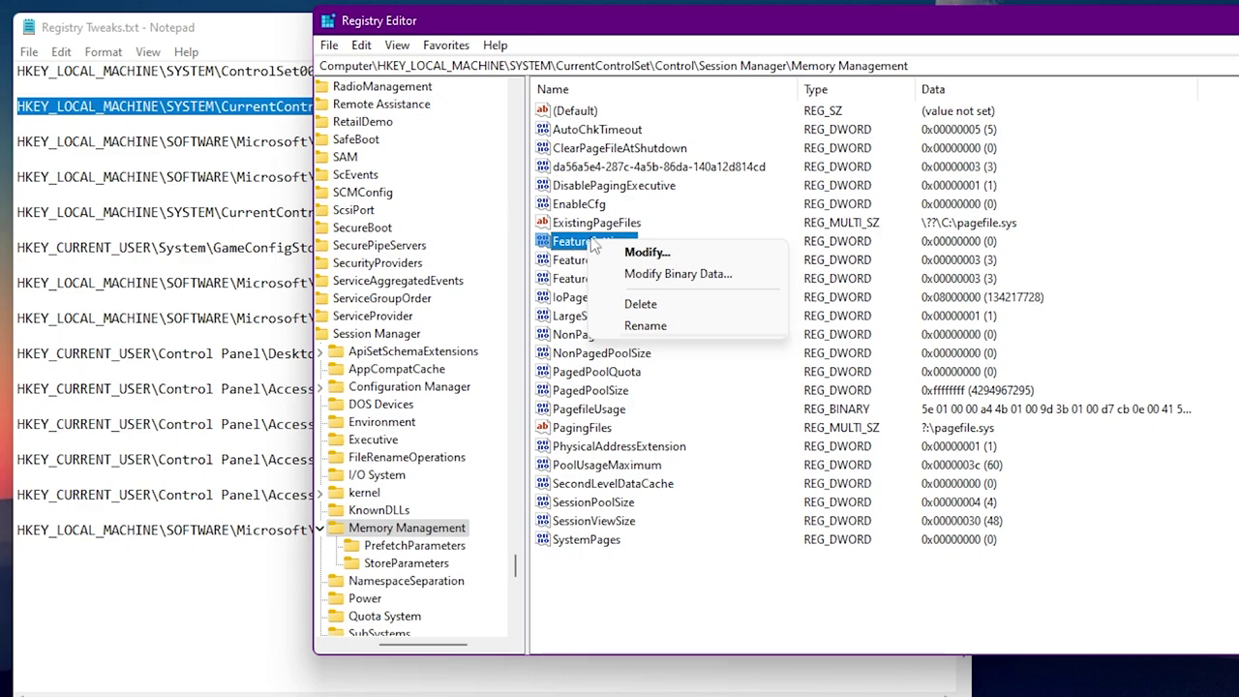
{"action": "left_click", "coordinate": [627, 251]}
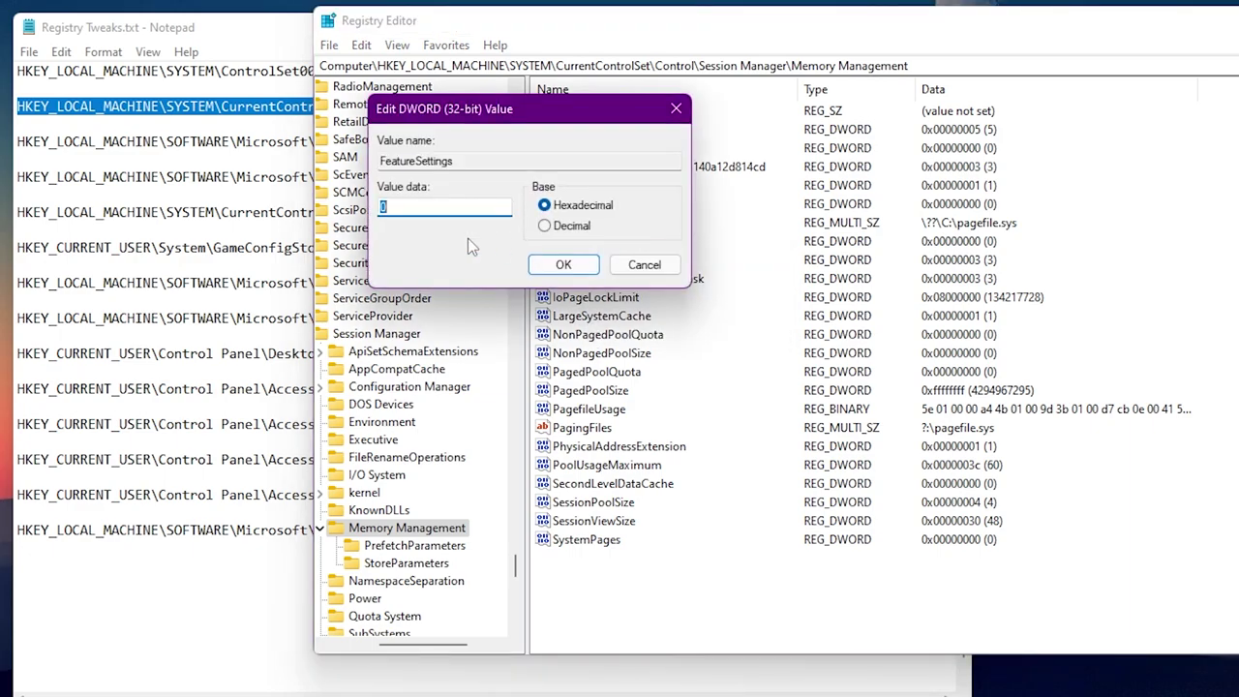
{"action": "type", "text": "1"}
{"action": "left_click", "coordinate": [563, 264]}
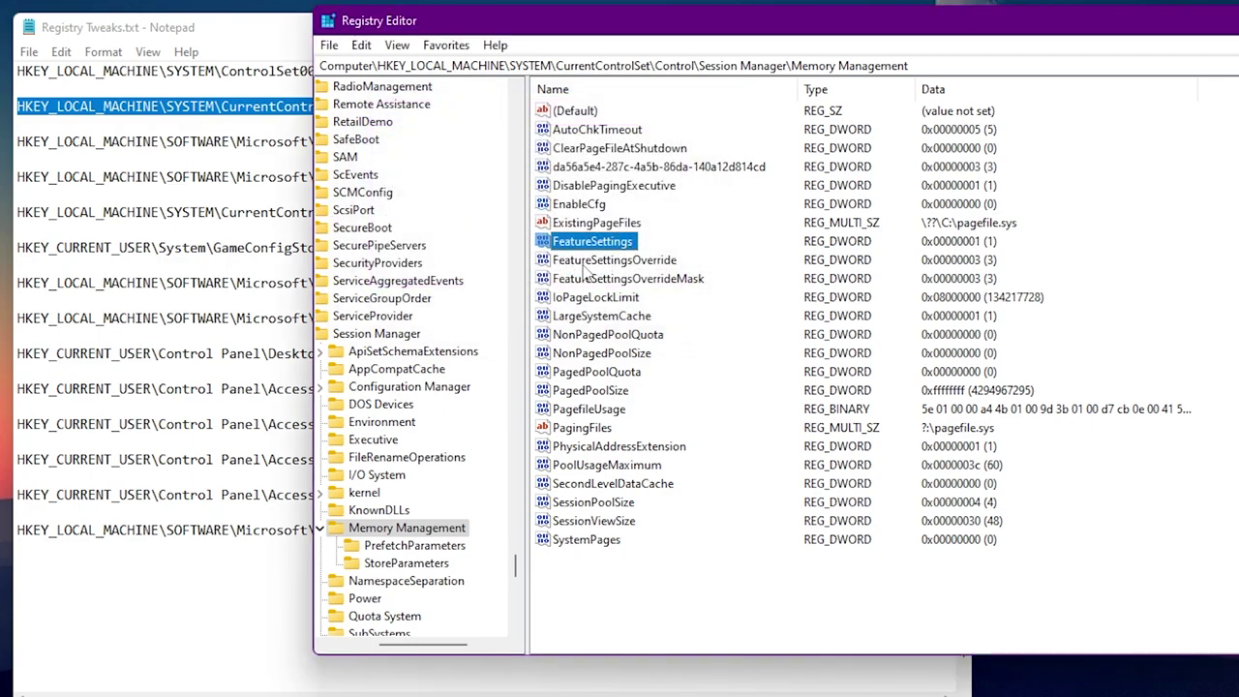
Set the value data of both FeatureSettingsOverride and FeatureSettingsOverrideMask to hexadecimal 3.
{"action": "right_click", "coordinate": [590, 260]}
{"action": "left_click", "coordinate": [641, 277]}
{"action": "left_click", "coordinate": [436, 210]}
{"action": "left_click", "coordinate": [563, 265]}
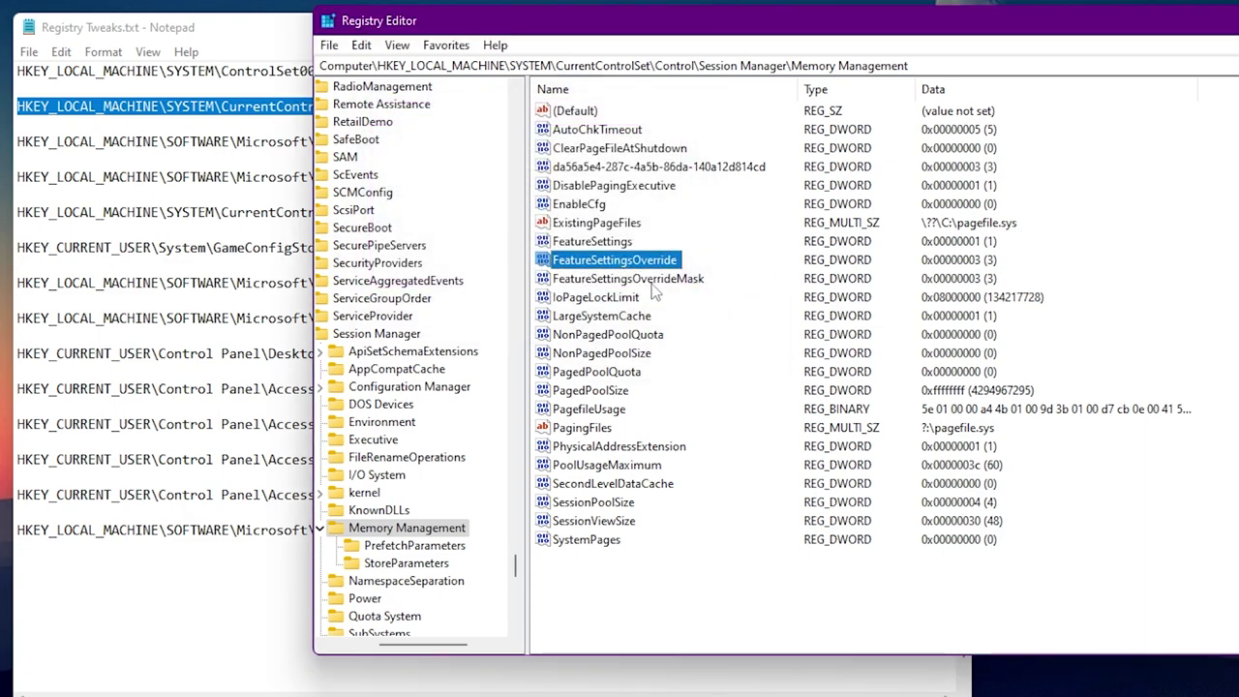
{"action": "left_click", "coordinate": [652, 279]}
{"action": "right_click", "coordinate": [689, 288]}
{"action": "left_click", "coordinate": [724, 298]}
{"action": "left_click", "coordinate": [397, 207]}
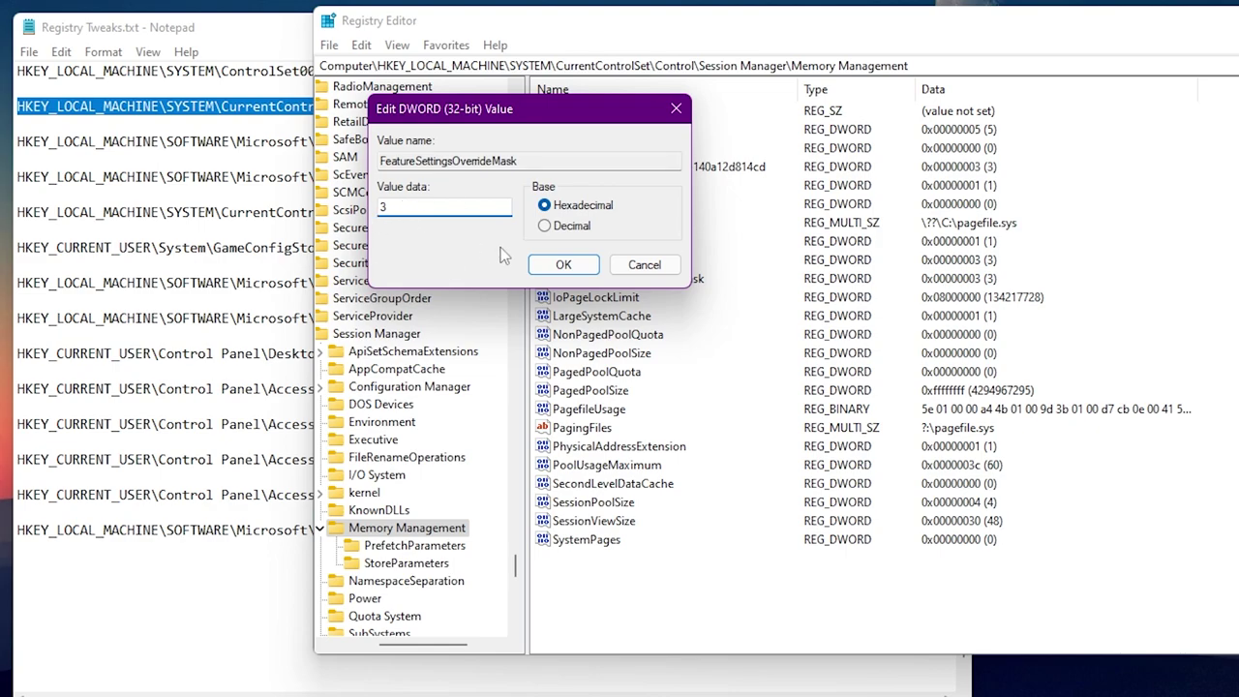
{"action": "left_click", "coordinate": [555, 267]}
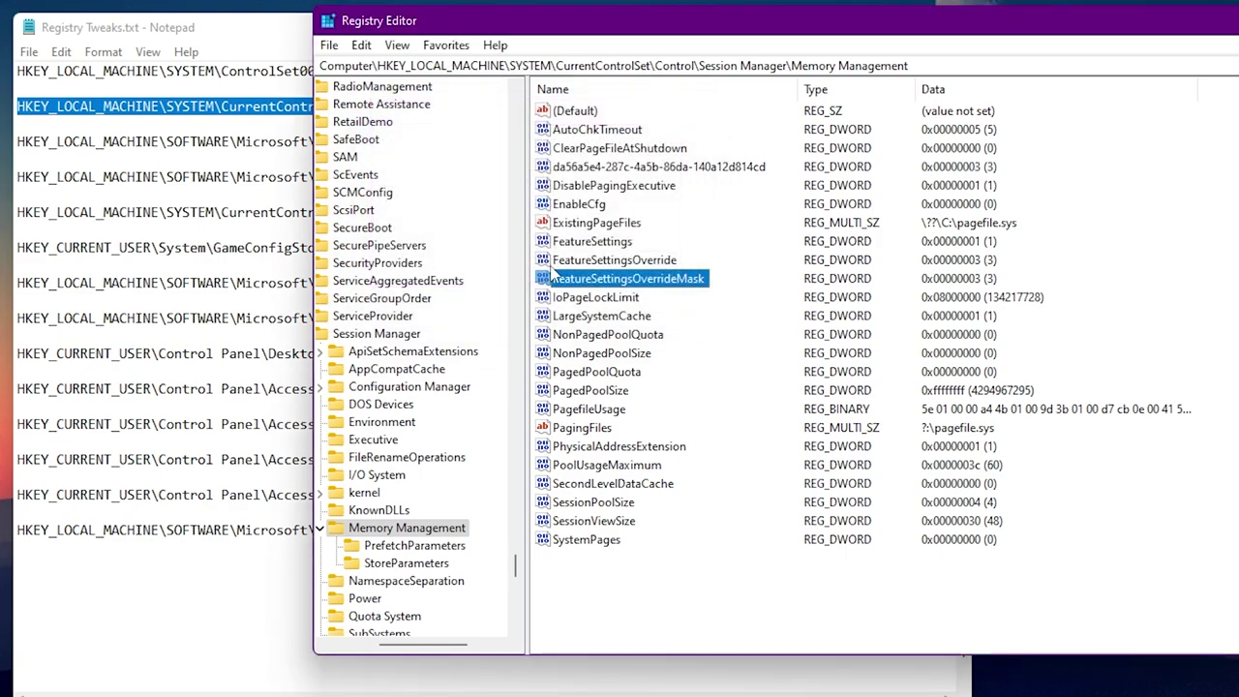
Copy the path HKEY_LOCAL_MACHINE\SOFTWARE\Microsoft\Windows\CurrentVersion\DriverSearching from Registry Tweaks.txt and go to that key in Registry Editor.
{"action": "left_click", "coordinate": [171, 28]}
{"action": "left_click_drag", "start_coordinate": [633, 144], "coordinate": [184, 146]}
{"action": "left_click", "coordinate": [17, 144]}
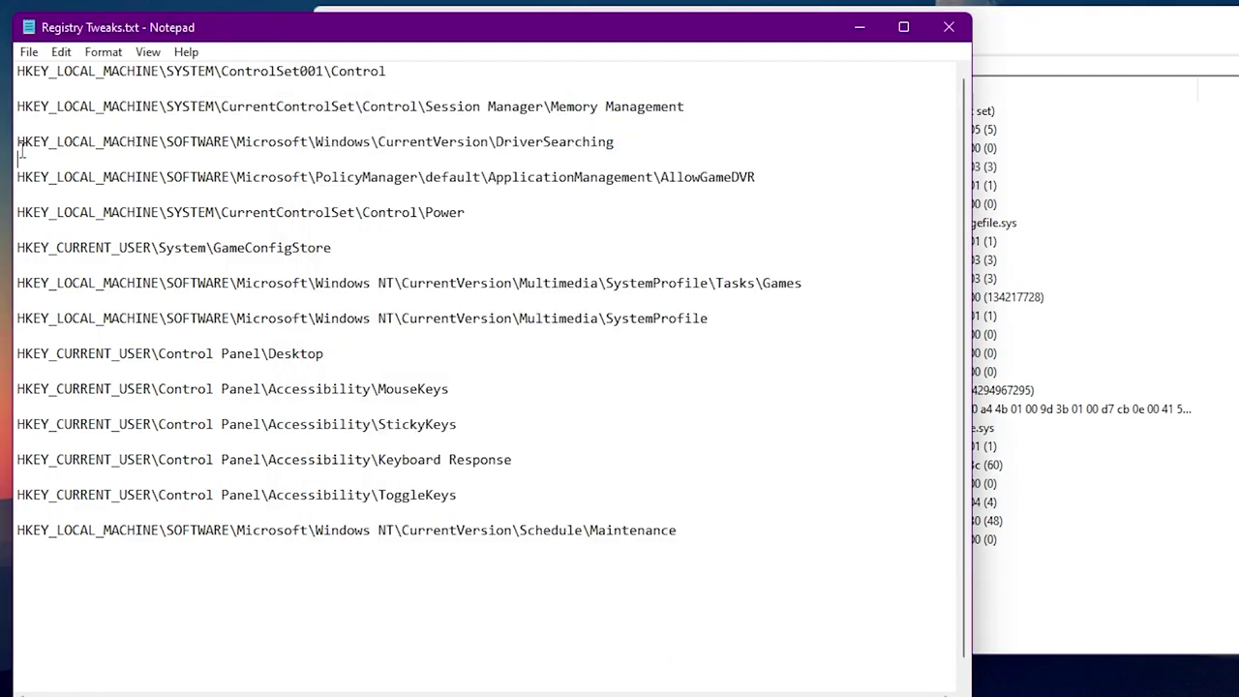
{"action": "key", "text": "shift+End"}
{"action": "key", "text": "ctrl+c"}
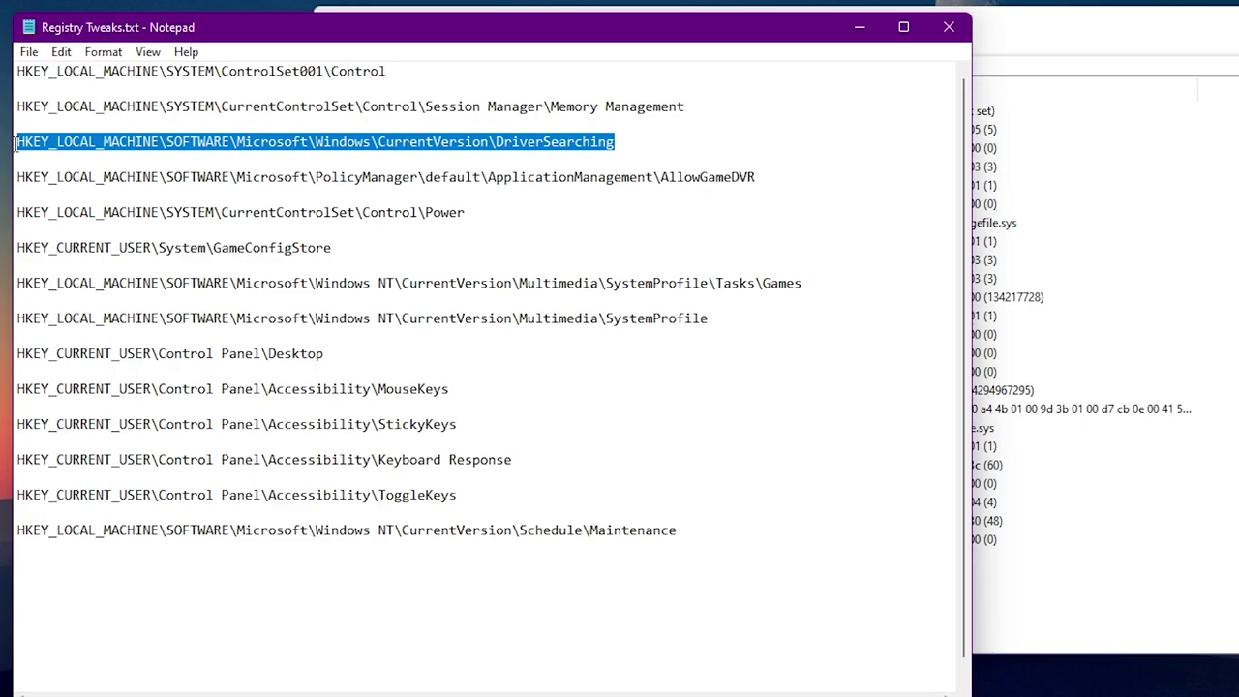
{"action": "left_click", "coordinate": [1082, 38]}
{"action": "left_click_drag", "start_coordinate": [926, 69], "coordinate": [267, 73]}
{"action": "key", "text": "ctrl+v"}
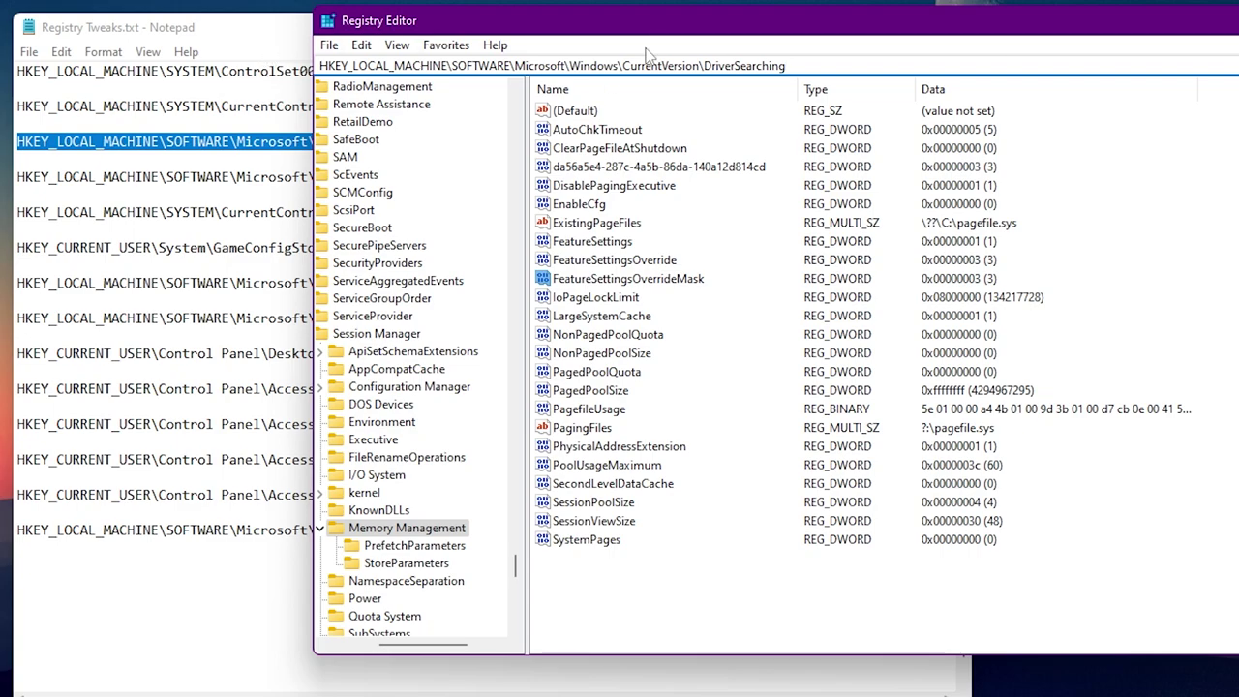
{"action": "key", "text": "Return"}
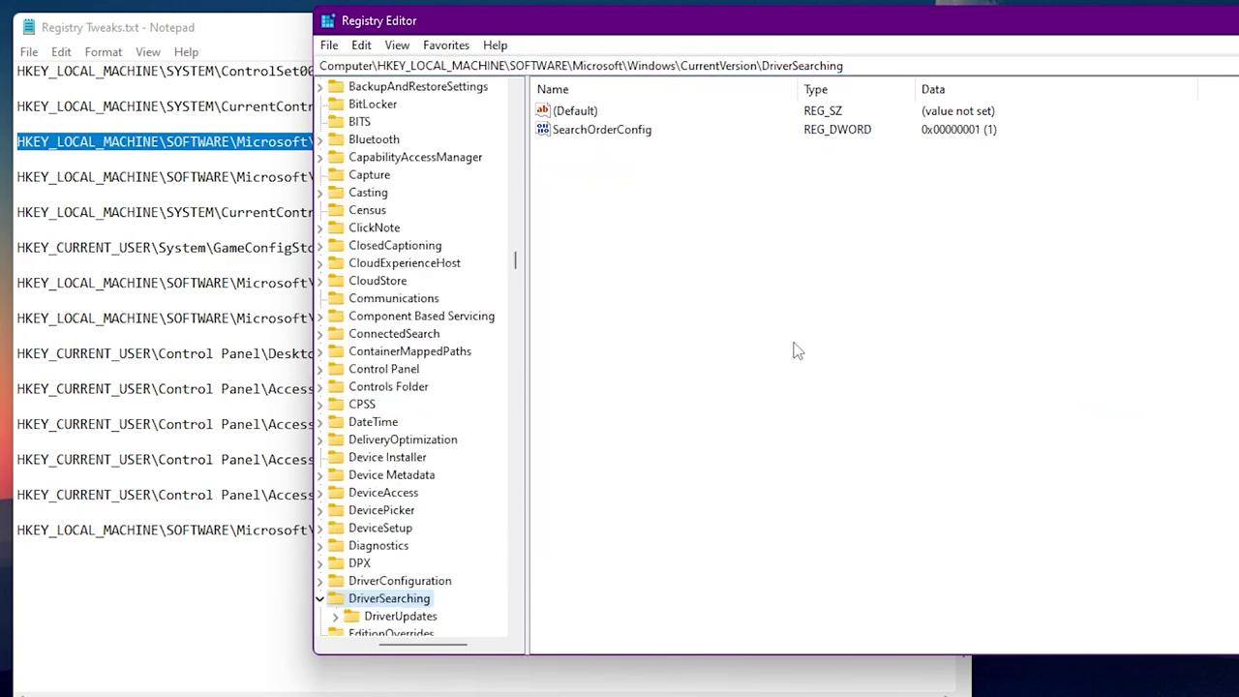
Set the SearchOrderConfig value data to 0 in the DriverSearching key.
{"action": "right_click", "coordinate": [624, 133]}
{"action": "left_click", "coordinate": [678, 143]}
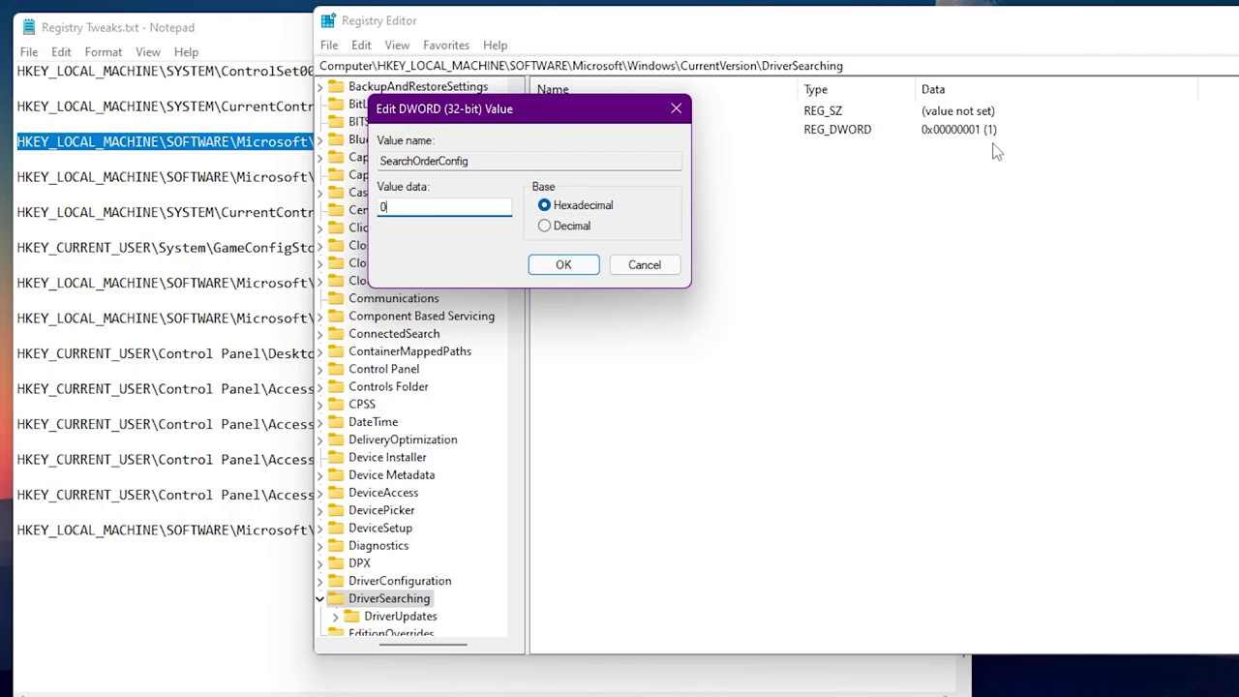
{"action": "left_click", "coordinate": [565, 270]}
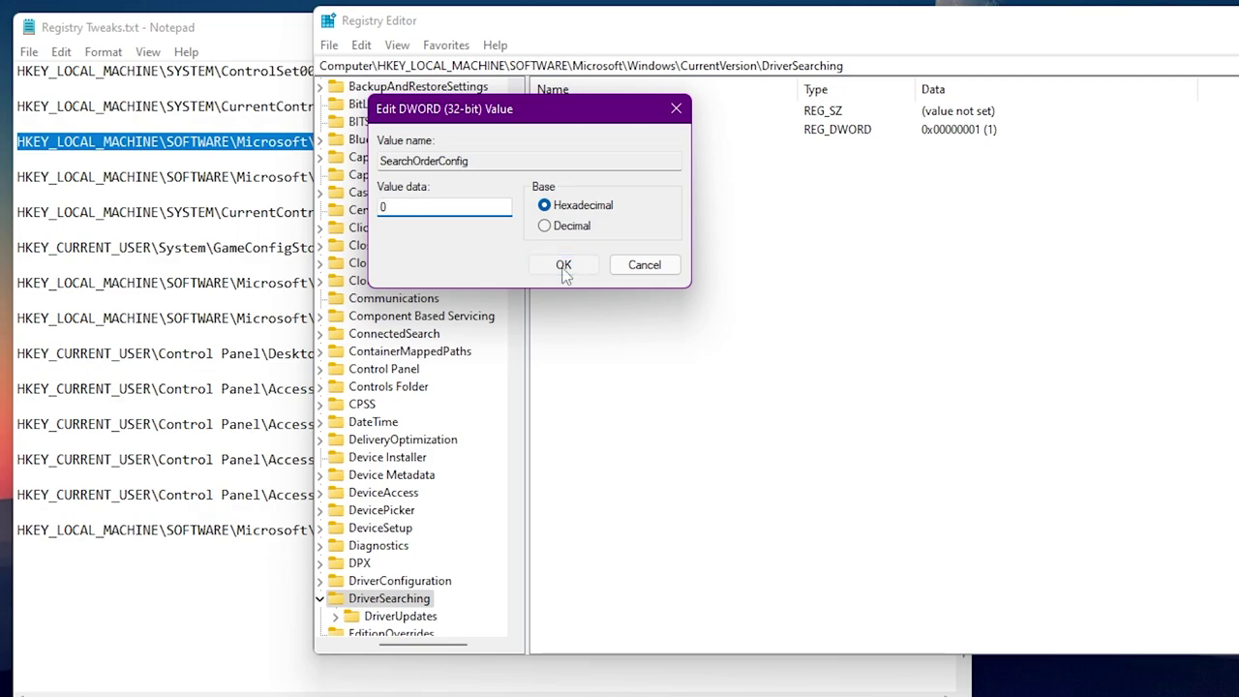
Copy the path HKEY_LOCAL_MACHINE\SOFTWARE\Microsoft\PolicyManager\default\ApplicationManagement\AllowGameDVR from Registry Tweaks.txt and go to that key in Registry Editor.
{"action": "left_click", "coordinate": [243, 41]}
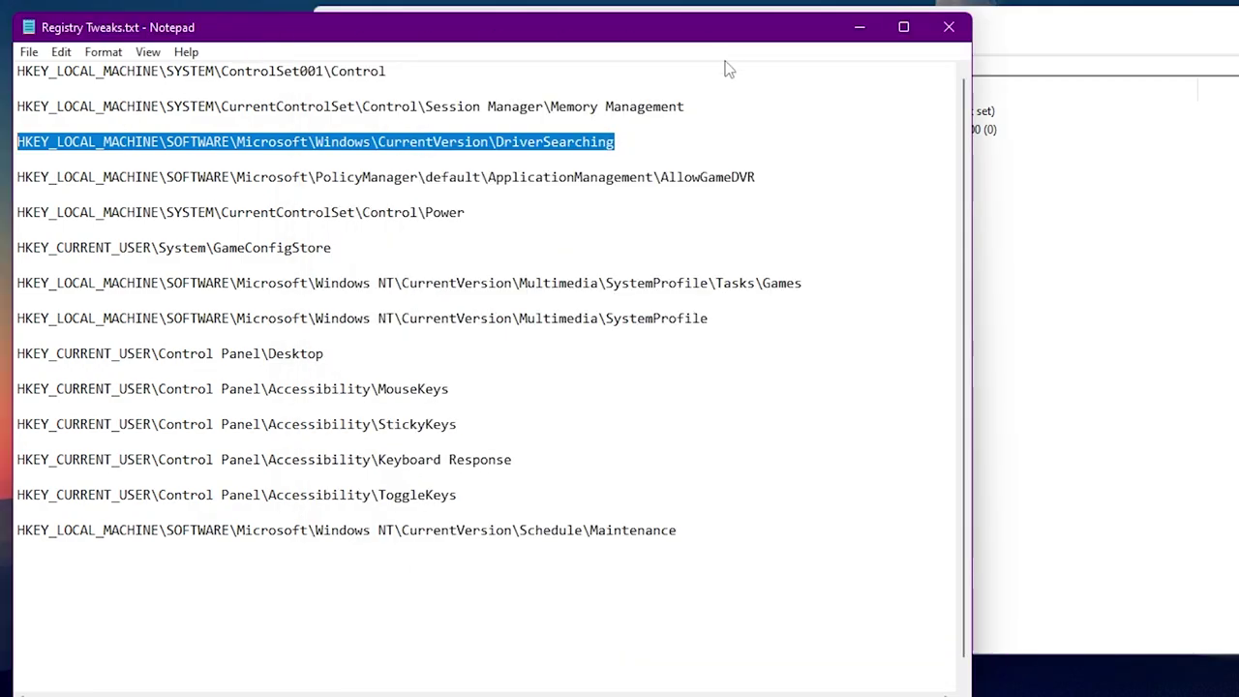
{"action": "left_click_drag", "start_coordinate": [781, 184], "coordinate": [17, 177]}
{"action": "key", "text": "ctrl+c"}
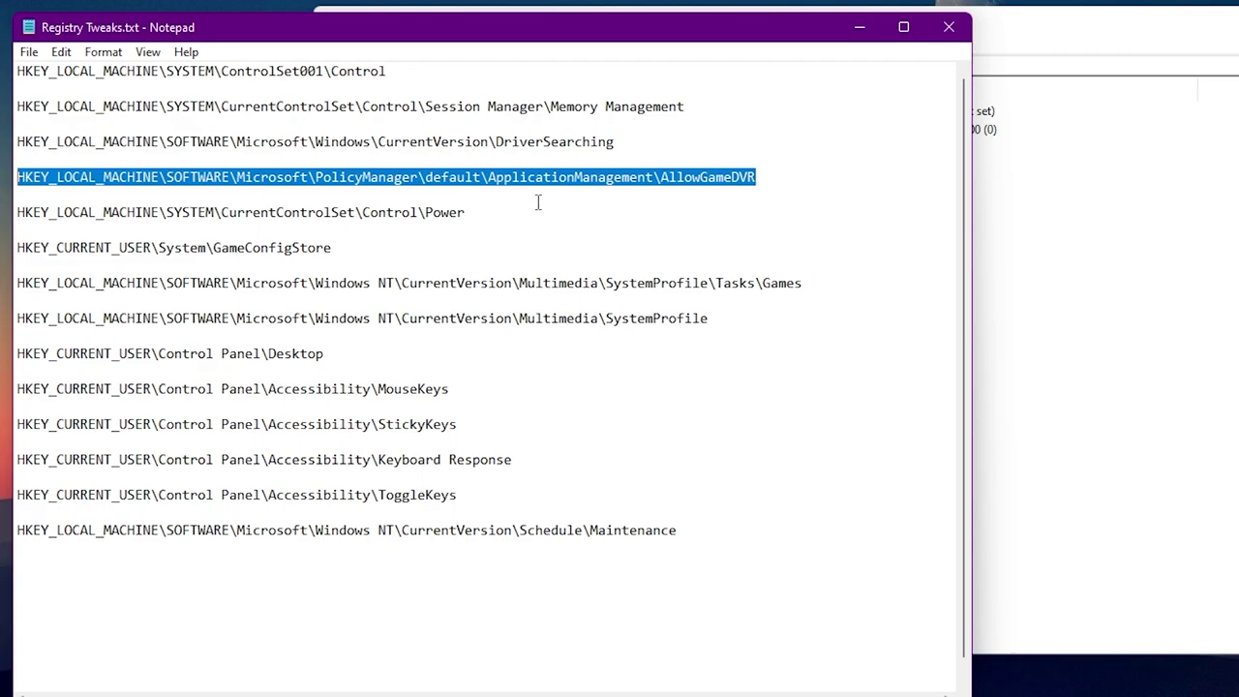
{"action": "left_click", "coordinate": [859, 27]}
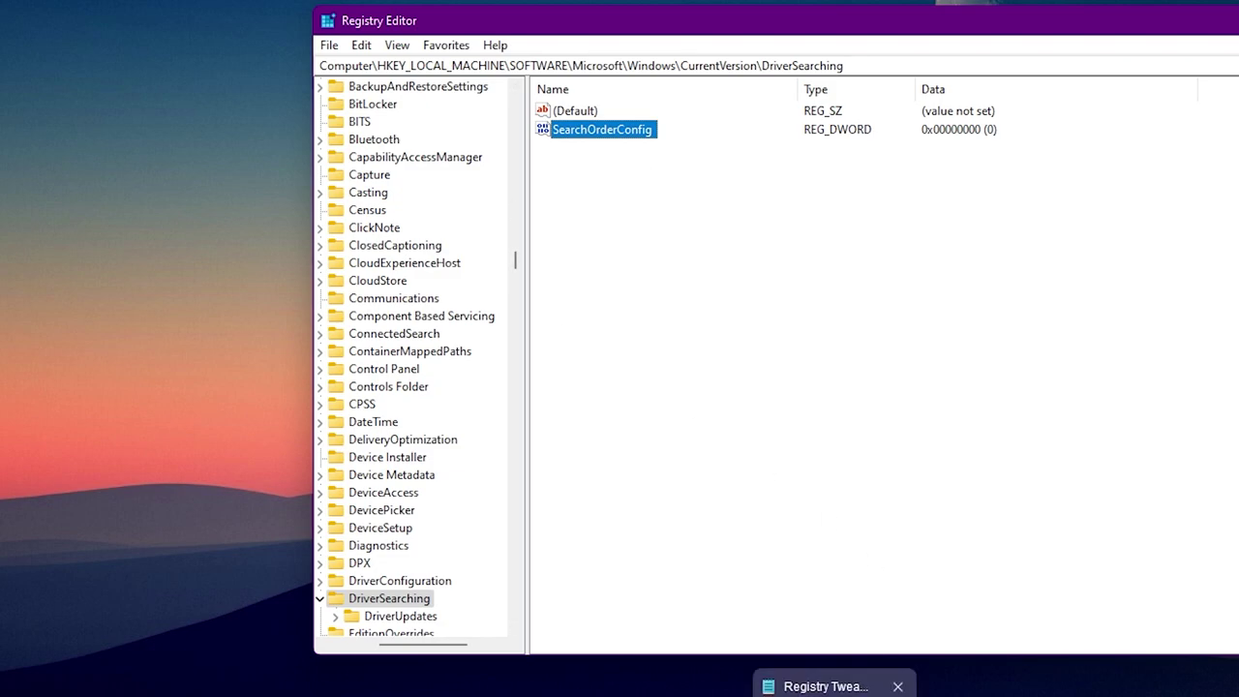
{"action": "left_click", "coordinate": [826, 687]}
{"action": "left_click", "coordinate": [1024, 55]}
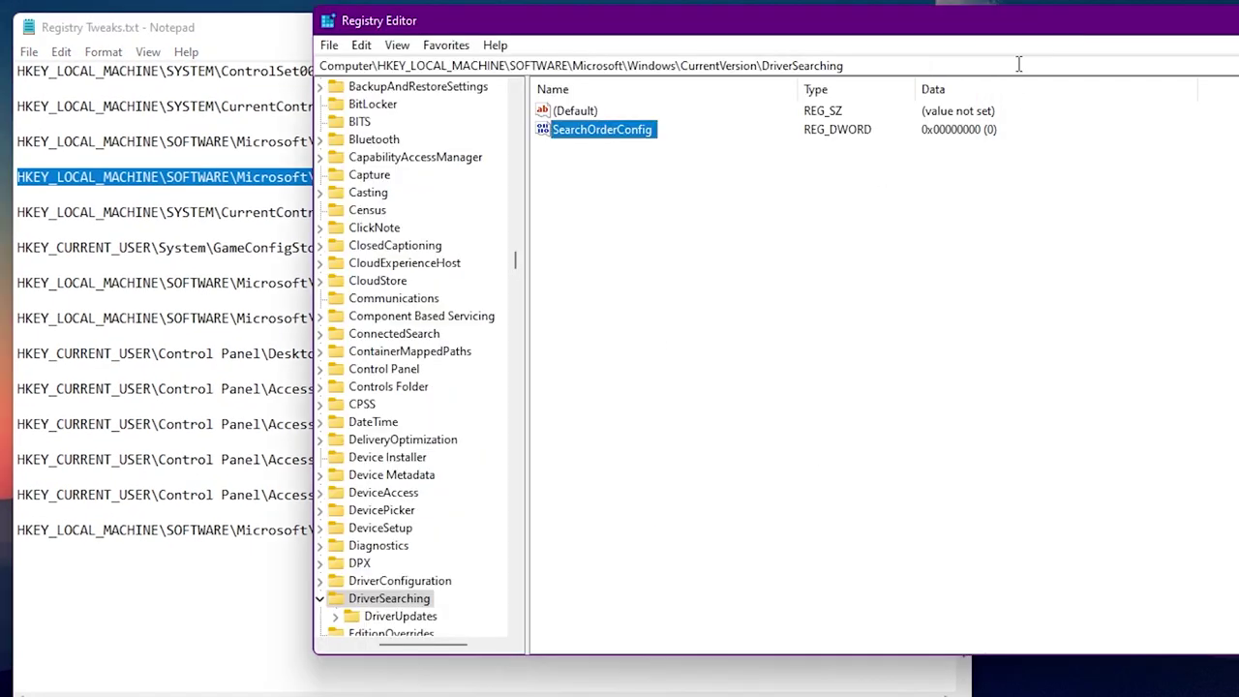
{"action": "left_click", "coordinate": [910, 65]}
{"action": "key", "text": "ctrl+v"}
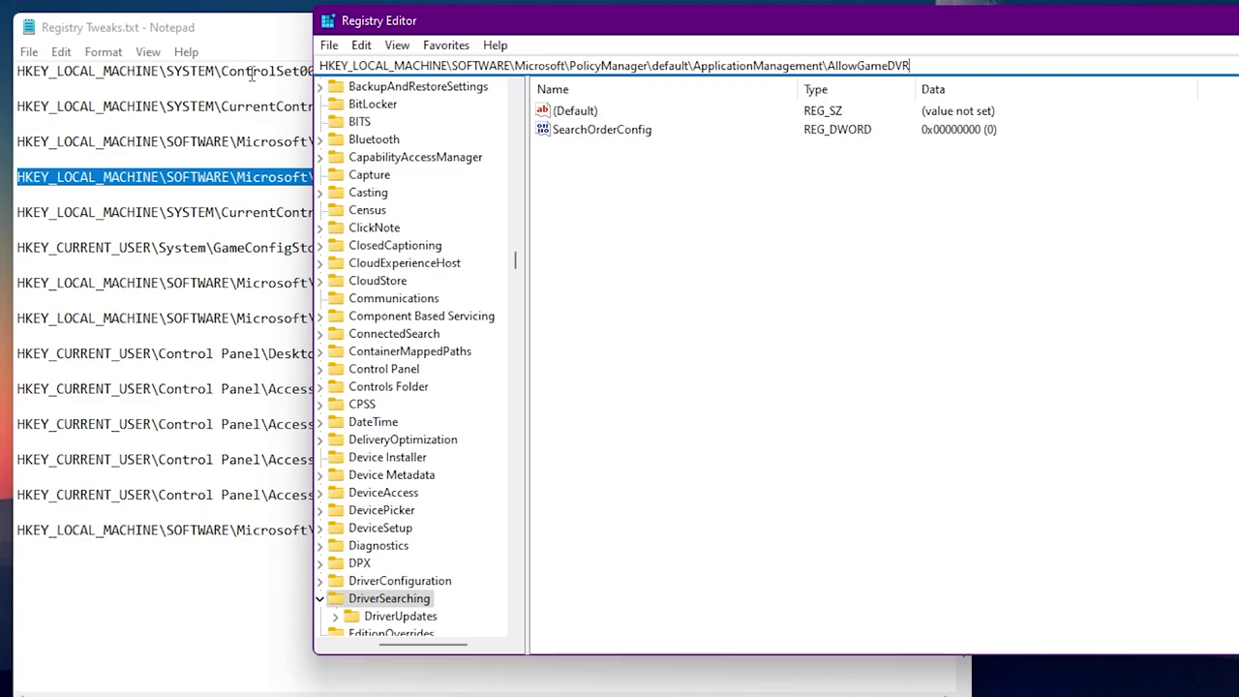
{"action": "key", "text": "Return"}
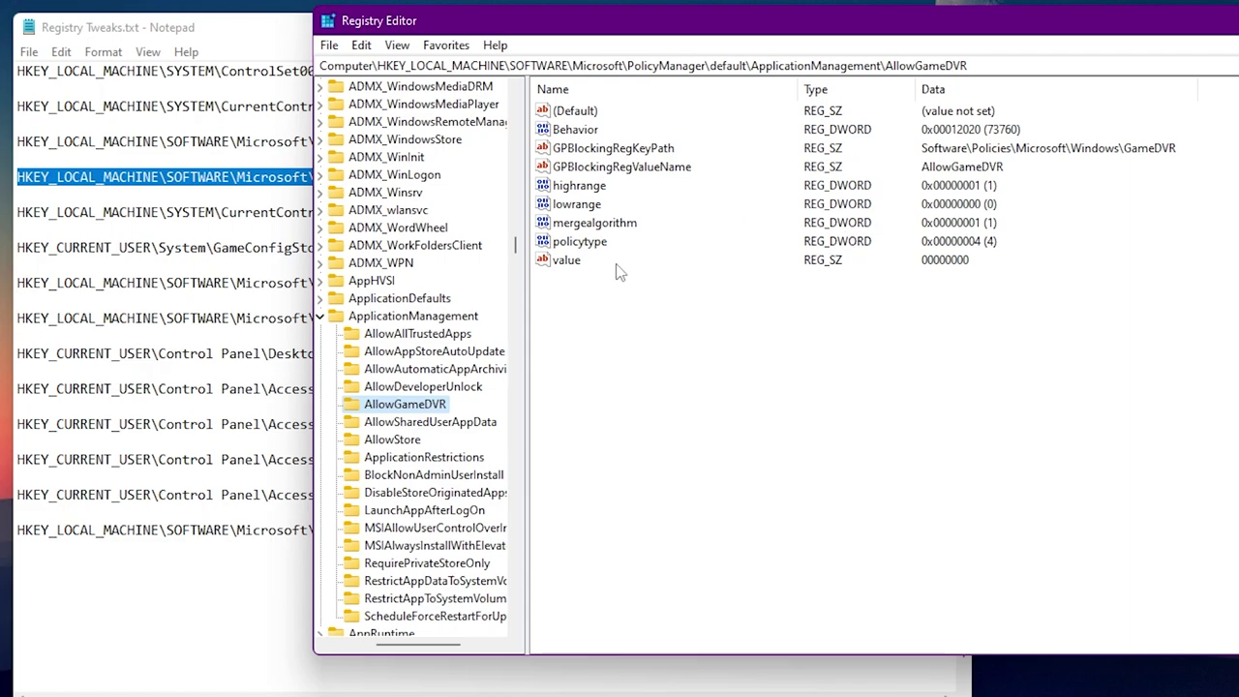
Edit the string named value in the AllowGameDVR key and apply 00000000 as its data.
{"action": "right_click", "coordinate": [562, 262]}
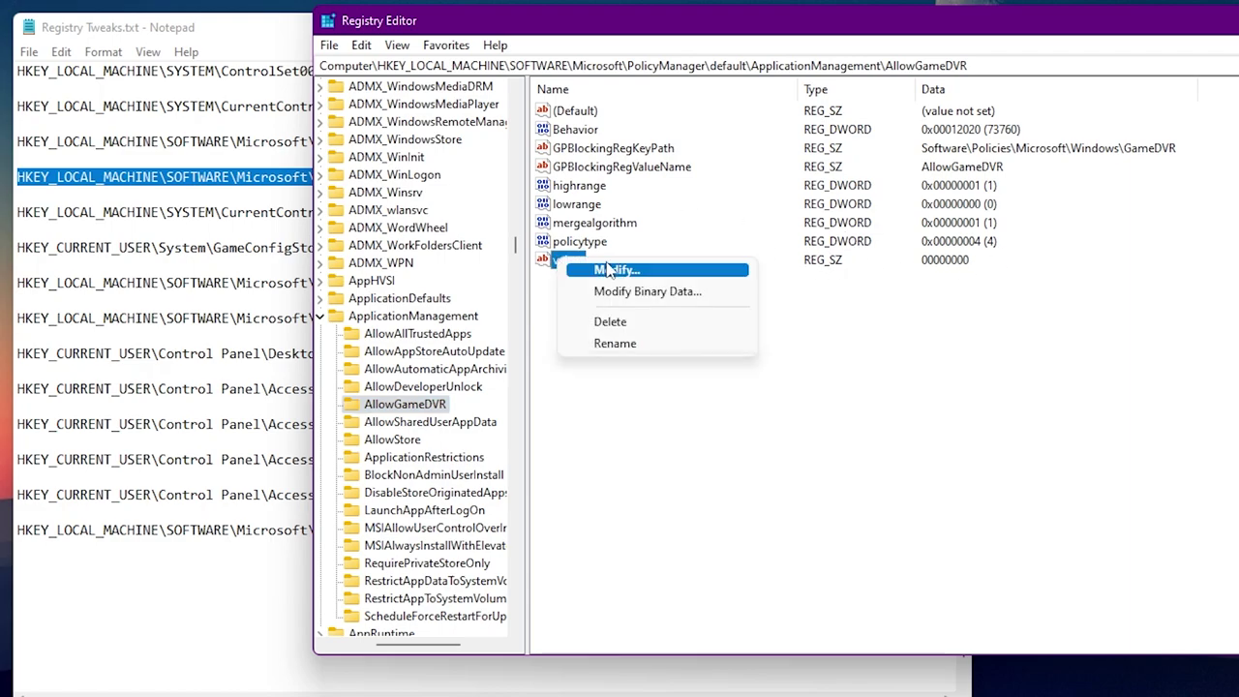
{"action": "left_click", "coordinate": [614, 270]}
{"action": "left_click", "coordinate": [463, 209]}
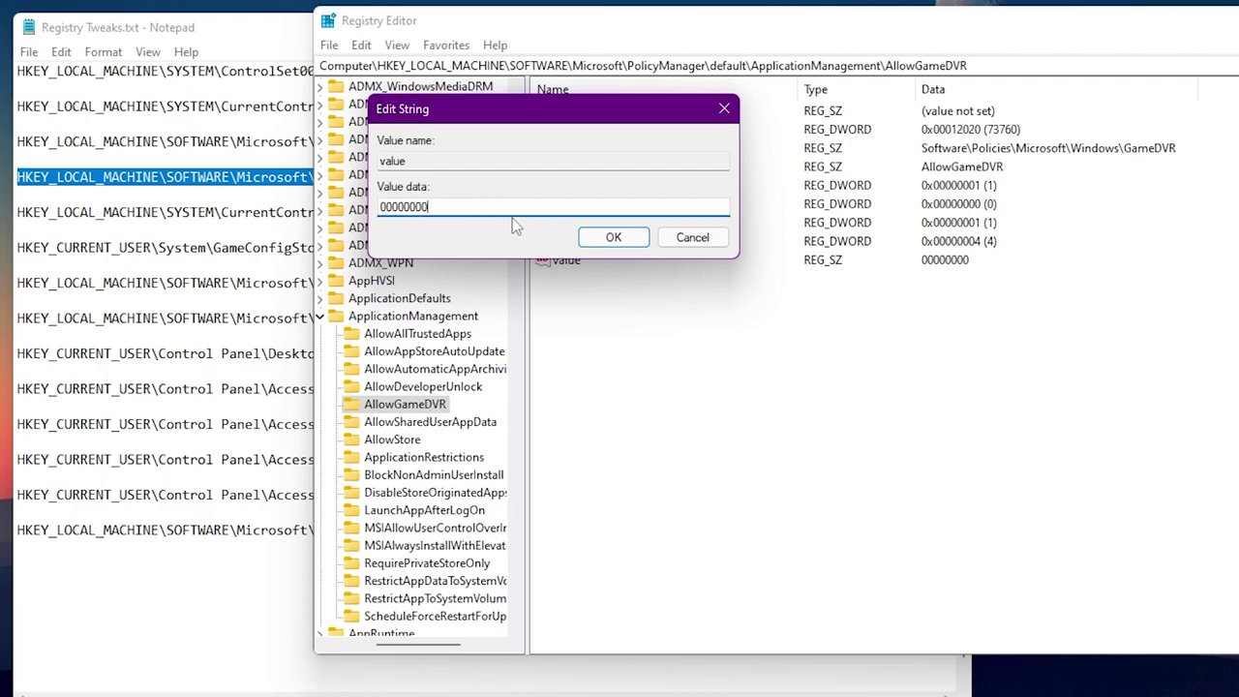
{"action": "left_click", "coordinate": [610, 237]}
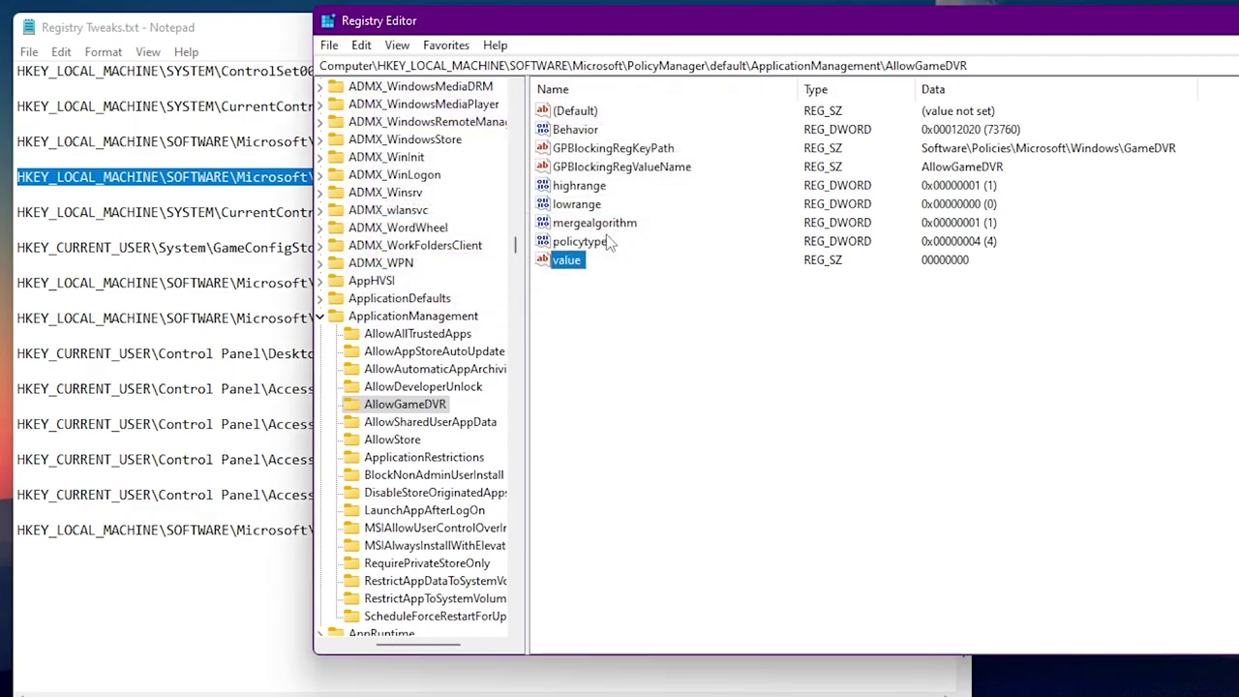
Copy the path HKEY_LOCAL_MACHINE\SYSTEM\CurrentControlSet\Control\Power from Registry Tweaks.txt and go to that key in Registry Editor.
{"action": "left_click", "coordinate": [268, 56]}
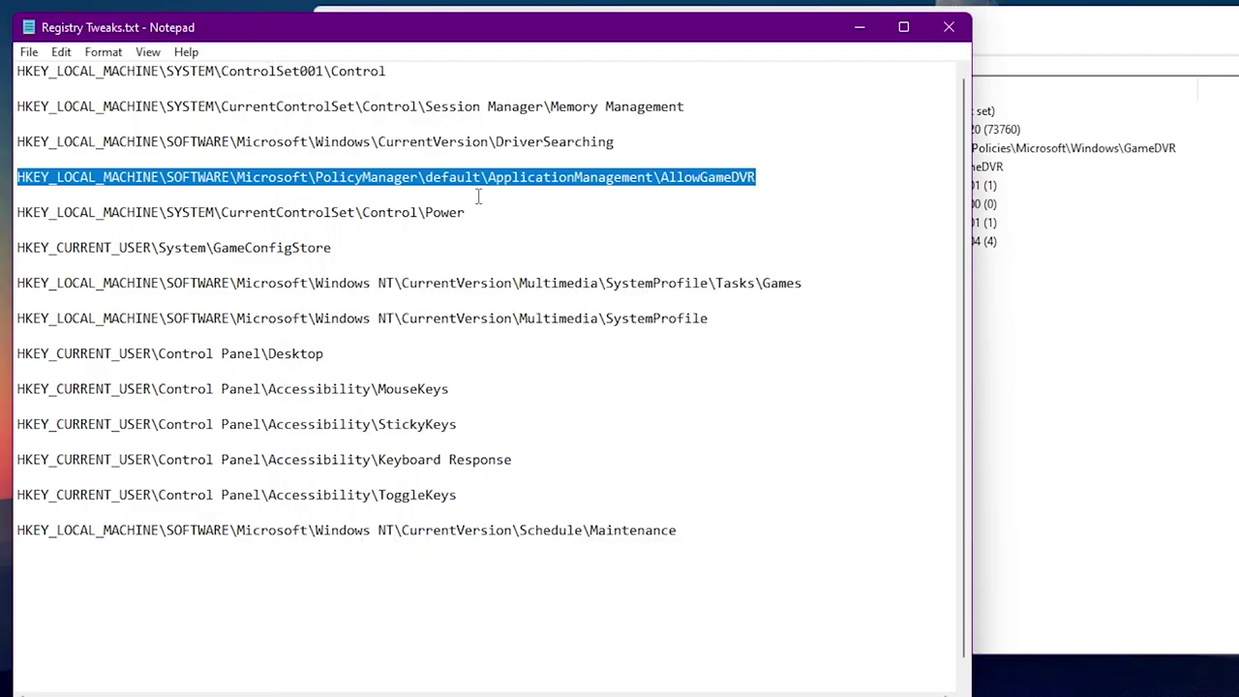
{"action": "left_click_drag", "start_coordinate": [467, 212], "coordinate": [18, 213]}
{"action": "key", "text": "ctrl+c"}
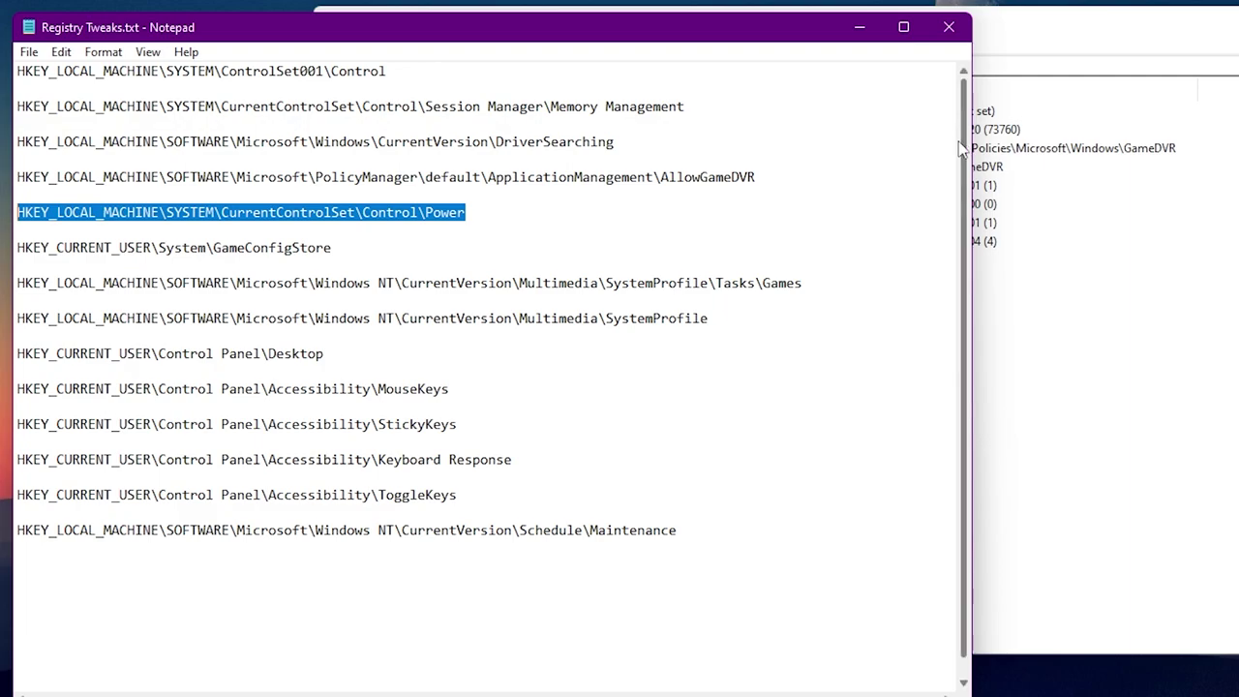
{"action": "left_click", "coordinate": [1103, 51]}
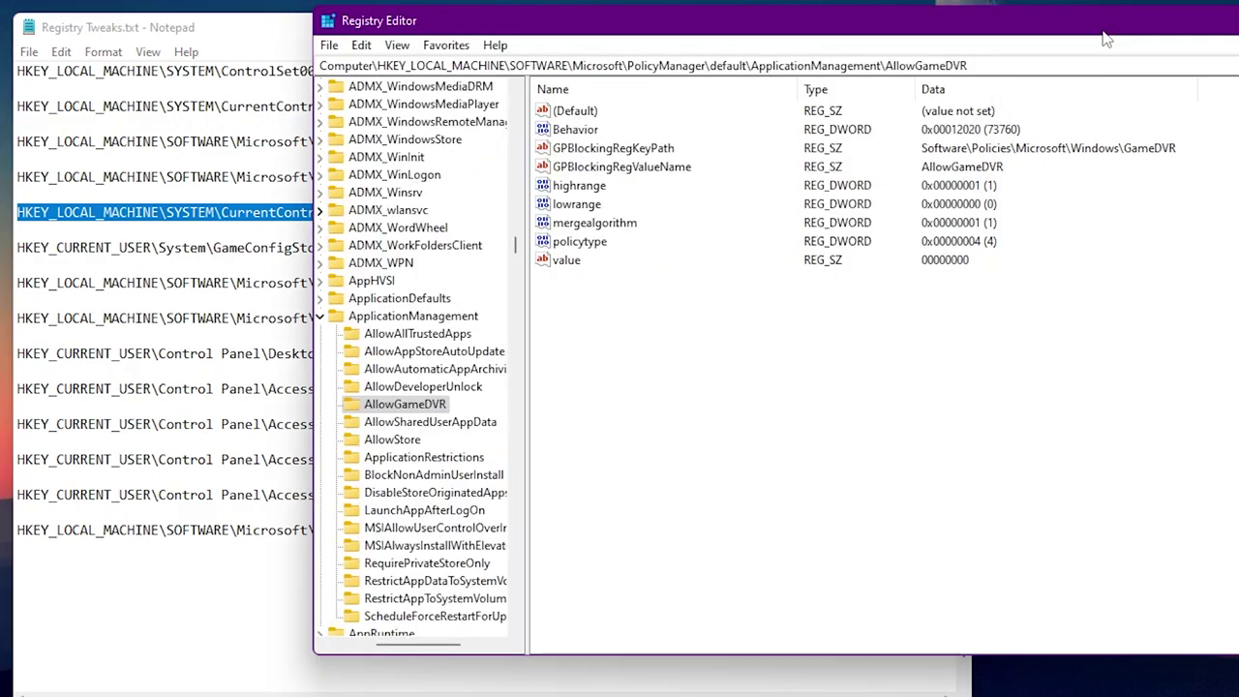
{"action": "left_click_drag", "start_coordinate": [1001, 65], "coordinate": [275, 83]}
{"action": "key", "text": "ctrl+v"}
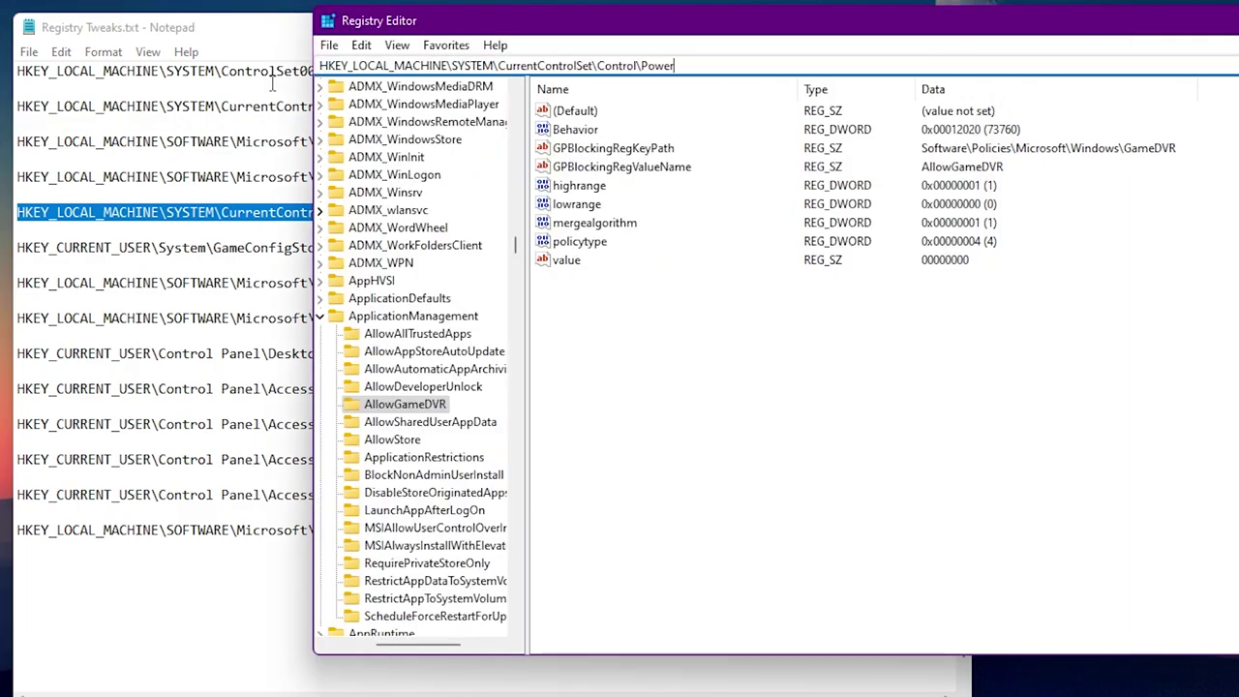
{"action": "key", "text": "Return"}
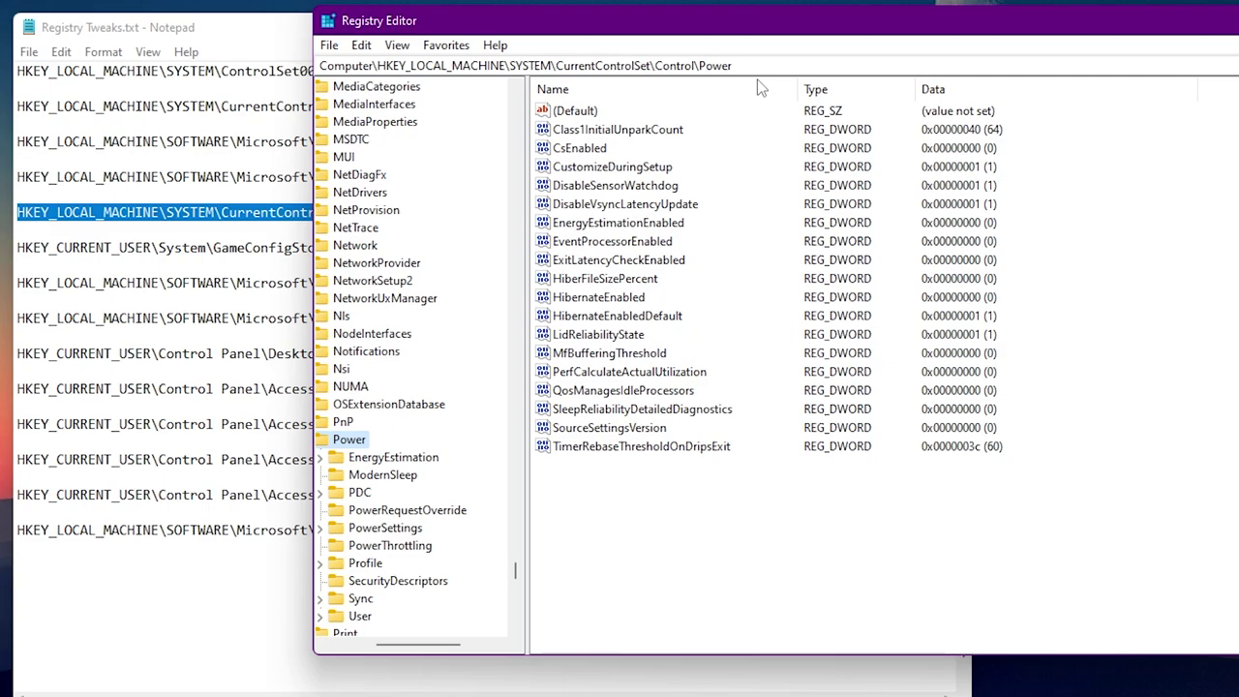
Set the HibernateEnabled value data to 0 in the Power key.
{"action": "right_click", "coordinate": [611, 303]}
{"action": "left_click", "coordinate": [644, 305]}
{"action": "type", "text": "0"}
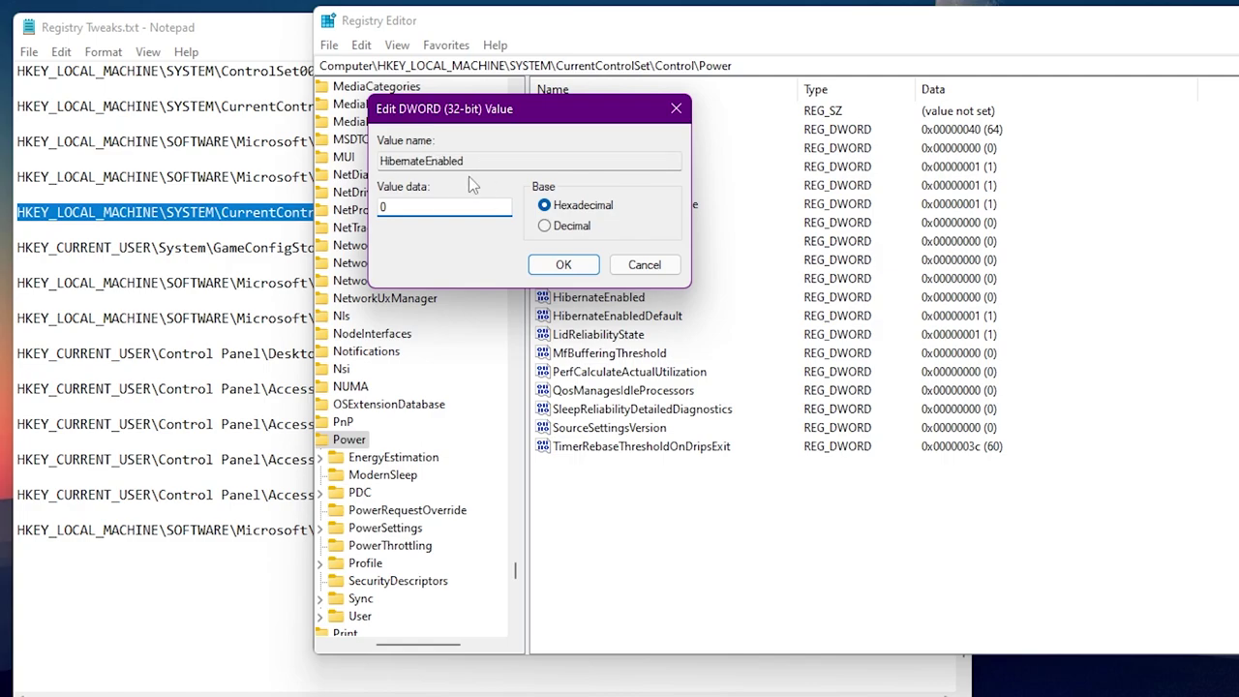
{"action": "left_click", "coordinate": [566, 265]}
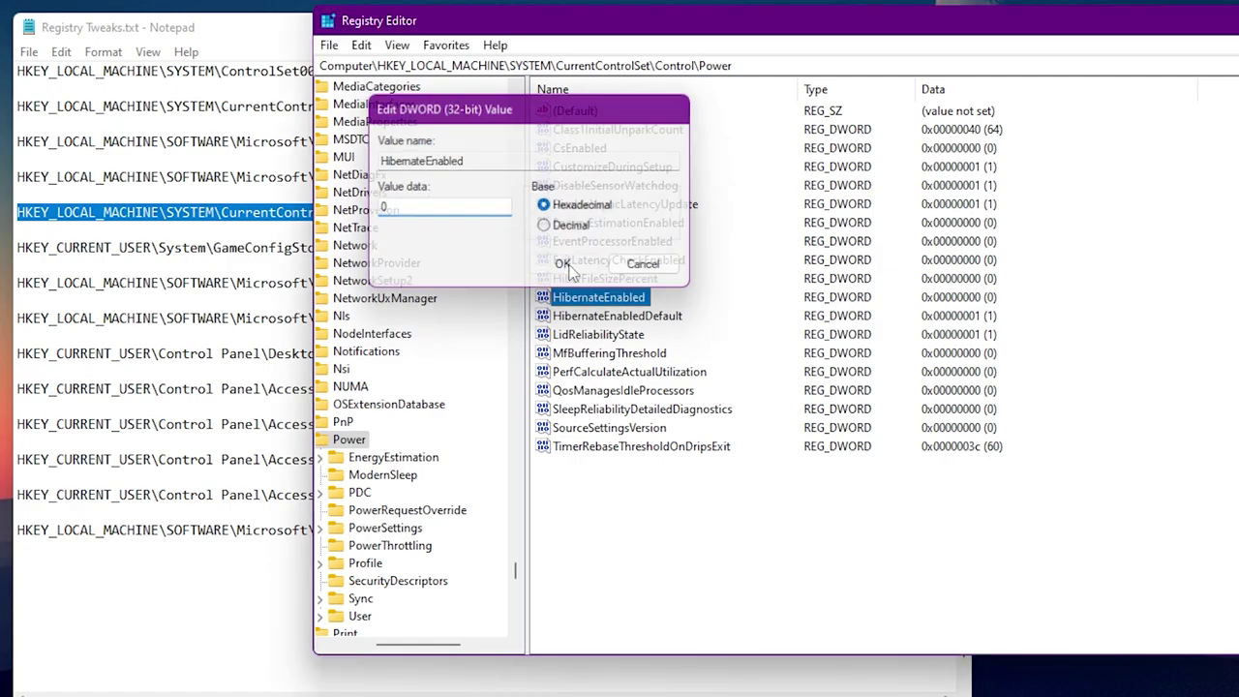
Create a new subkey under the Power key and delete it again.
{"action": "scroll", "coordinate": [407, 387], "scroll_direction": "down", "scroll_amount": 1}
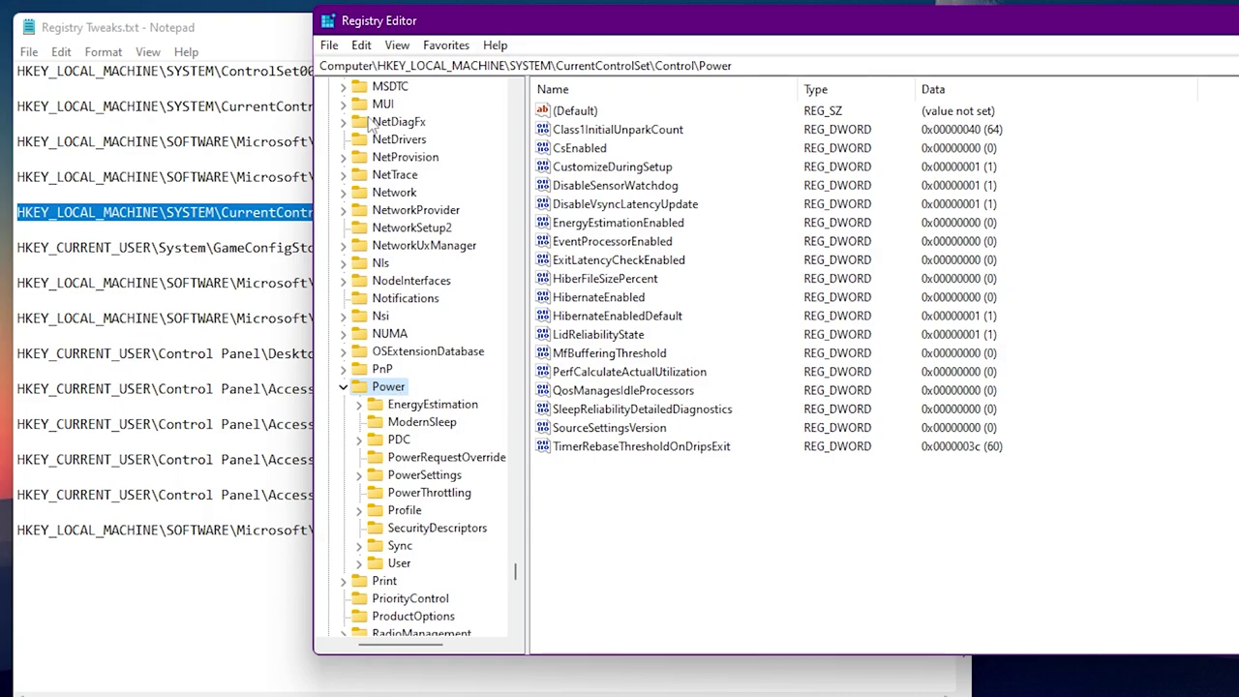
{"action": "right_click", "coordinate": [391, 387]}
{"action": "mouse_move", "coordinate": [504, 417]}
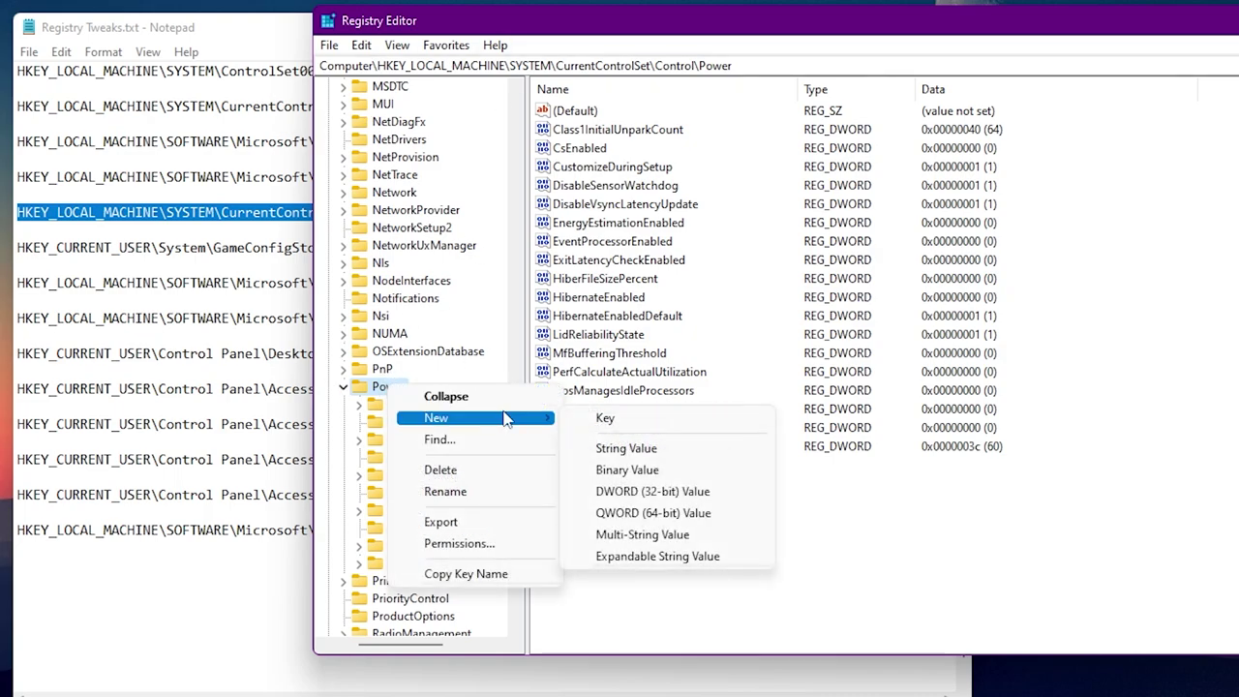
{"action": "left_click", "coordinate": [630, 420]}
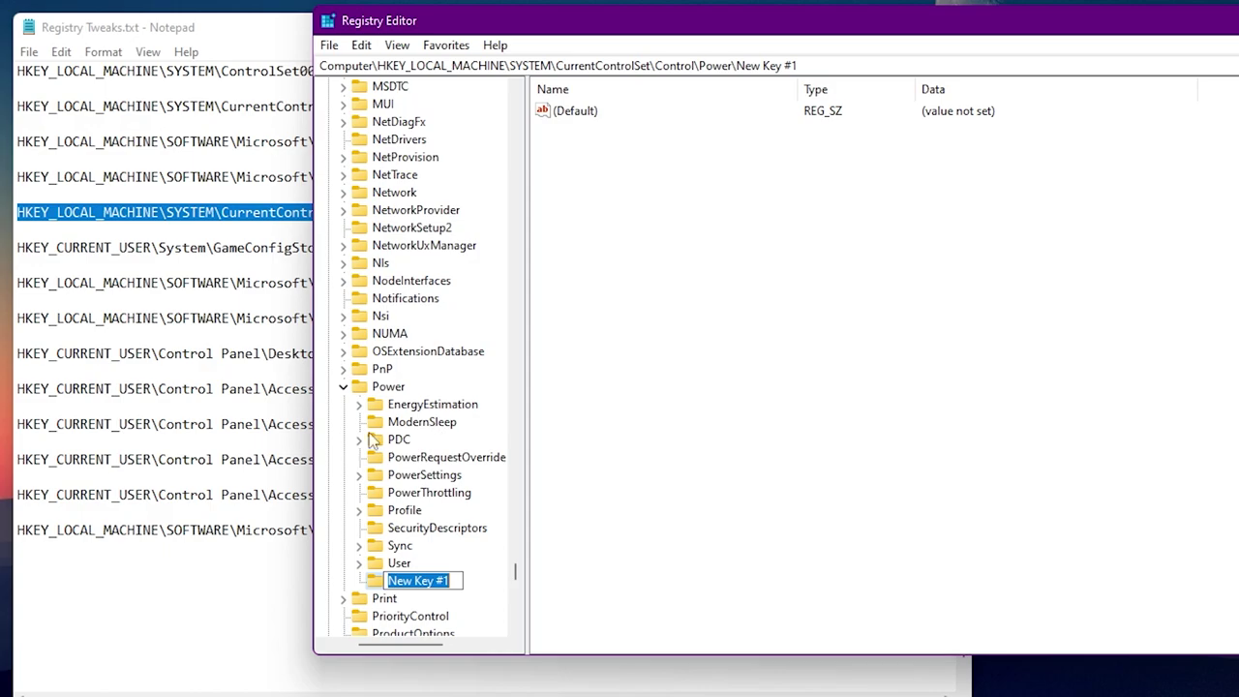
{"action": "left_click", "coordinate": [384, 587]}
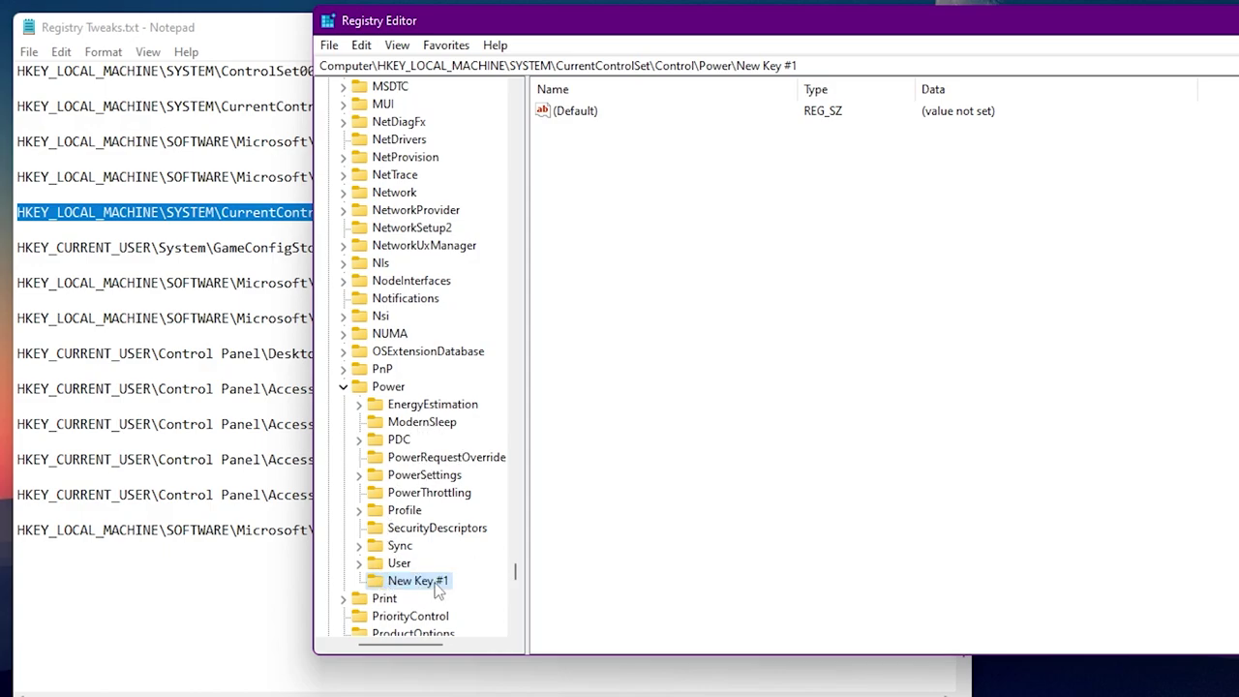
{"action": "key", "text": "Delete"}
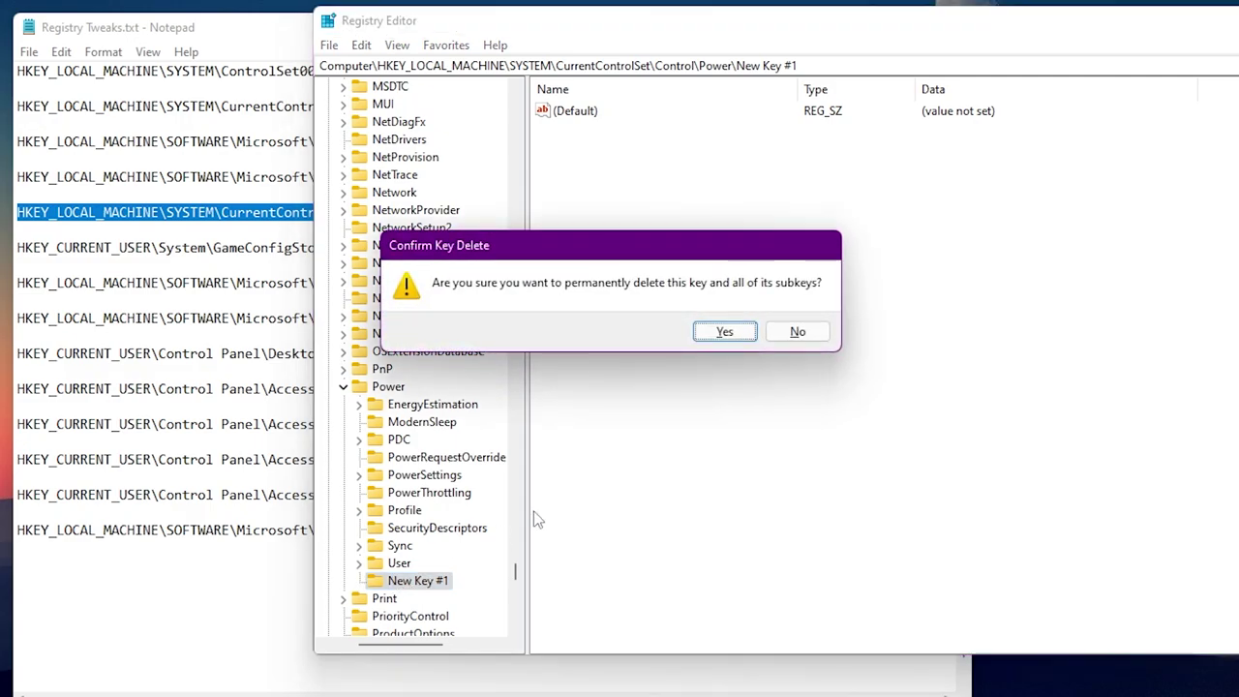
{"action": "left_click", "coordinate": [716, 329]}
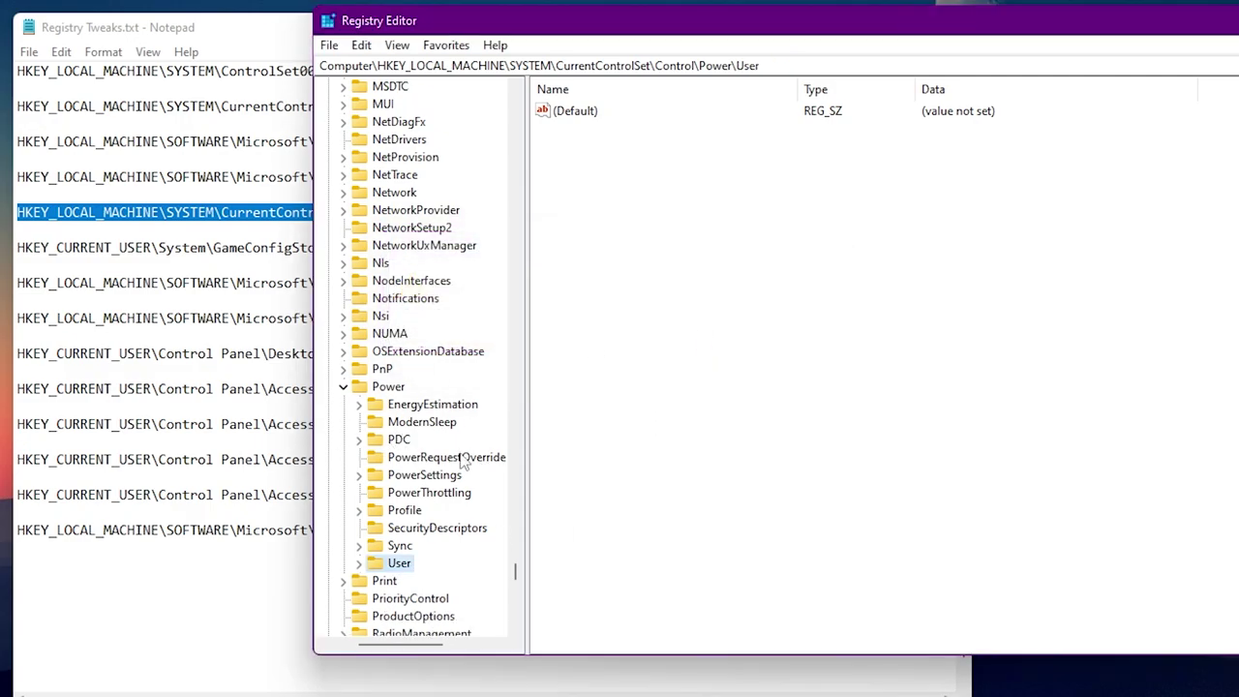
Open the PowerThrottling subkey under the Power key.
{"action": "left_click", "coordinate": [422, 475]}
{"action": "left_click", "coordinate": [429, 492]}
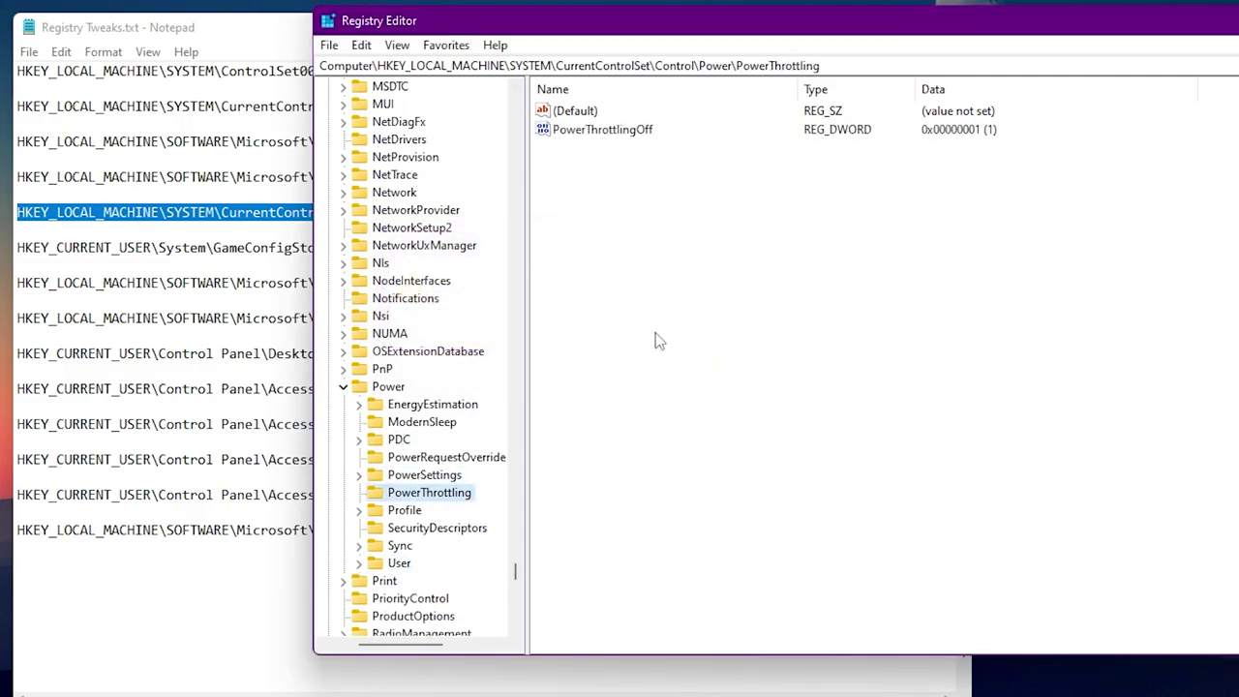
Create a new DWORD (32-bit) value in the PowerThrottling key and delete it again.
{"action": "right_click", "coordinate": [657, 198]}
{"action": "mouse_move", "coordinate": [710, 212]}
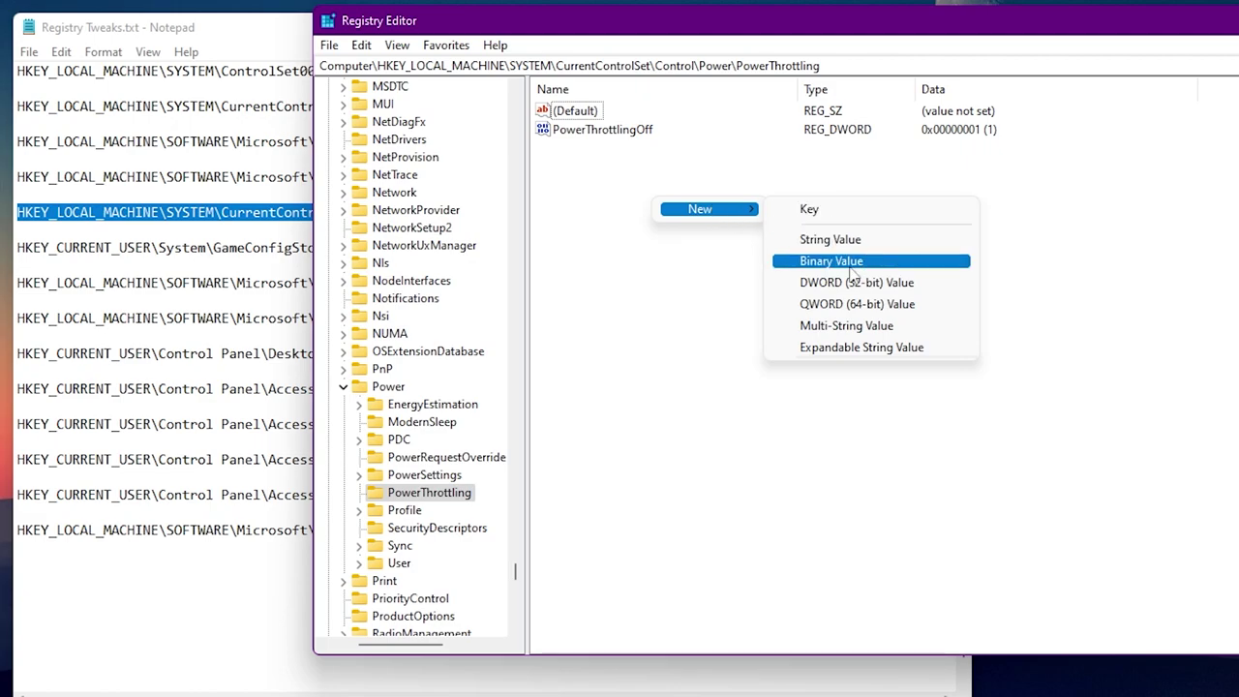
{"action": "left_click", "coordinate": [838, 291]}
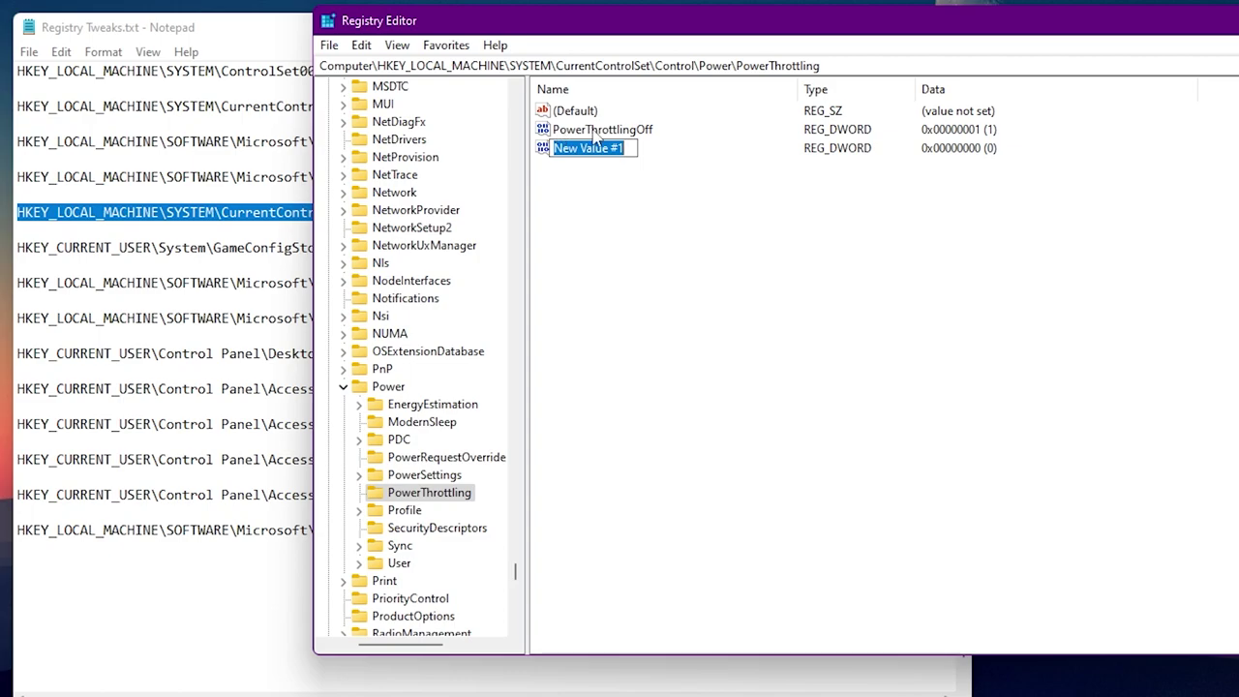
{"action": "key", "text": "Return"}
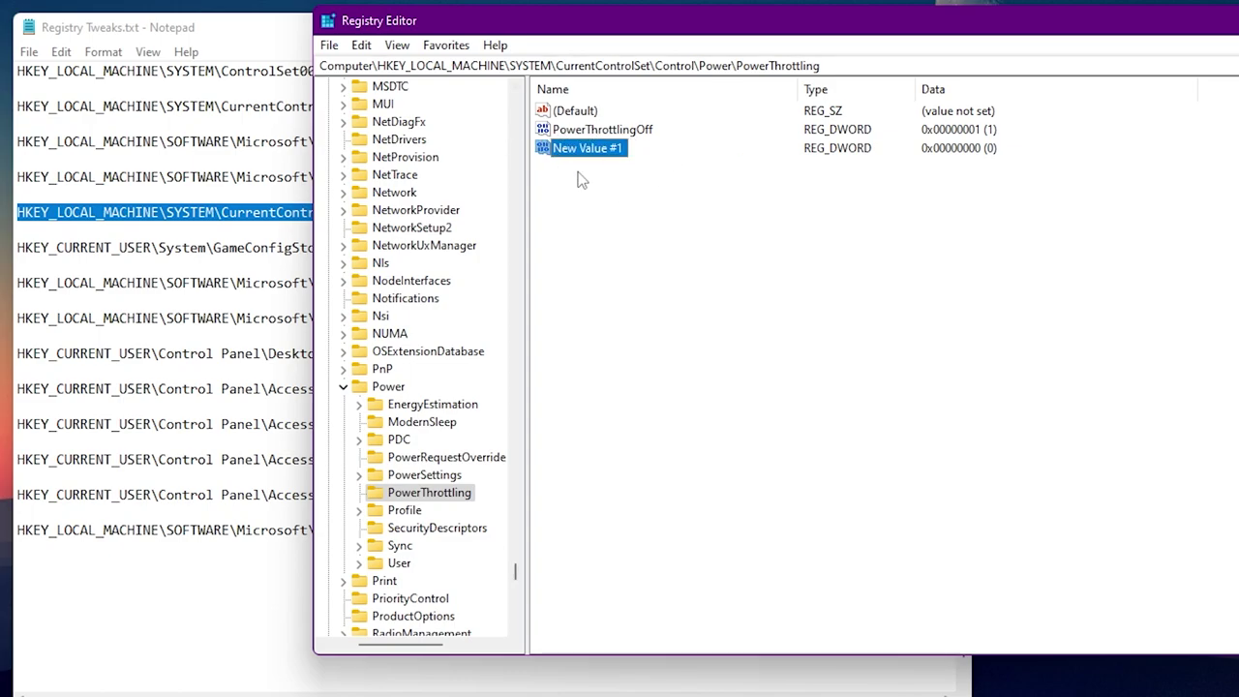
{"action": "key", "text": "Delete"}
{"action": "left_click", "coordinate": [764, 332]}
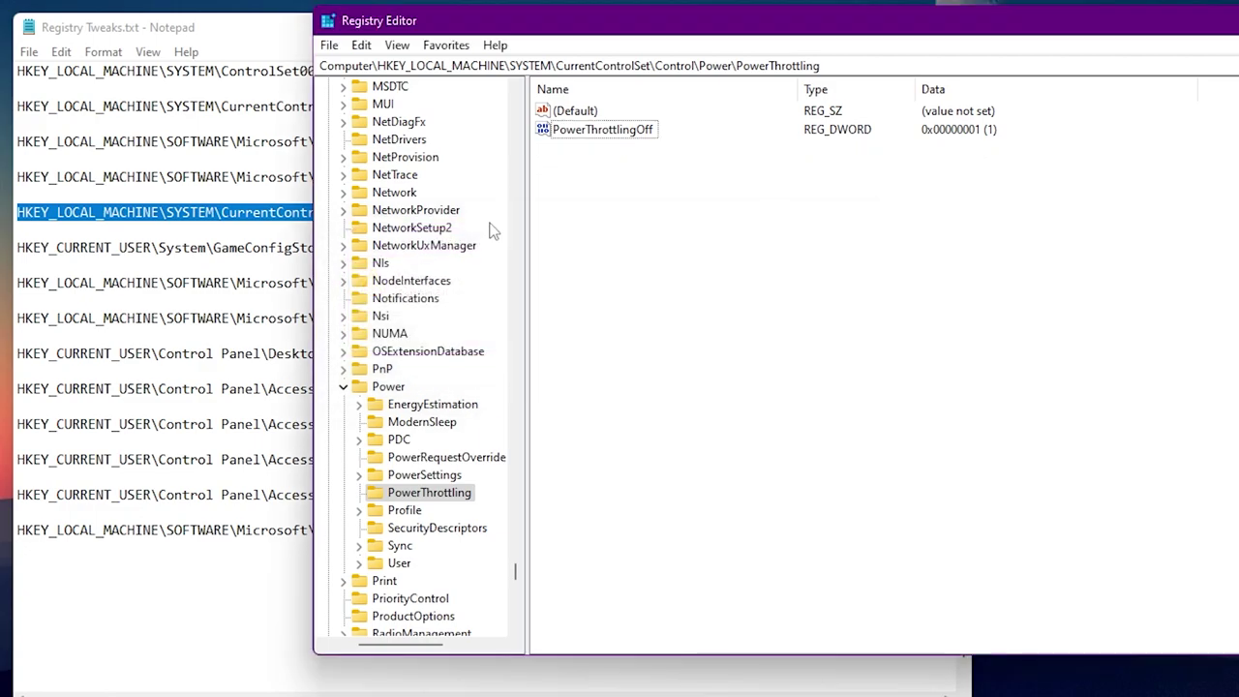
Edit the PowerThrottlingOff value in the PowerThrottling key and apply 1 as its hexadecimal data.
{"action": "right_click", "coordinate": [612, 131]}
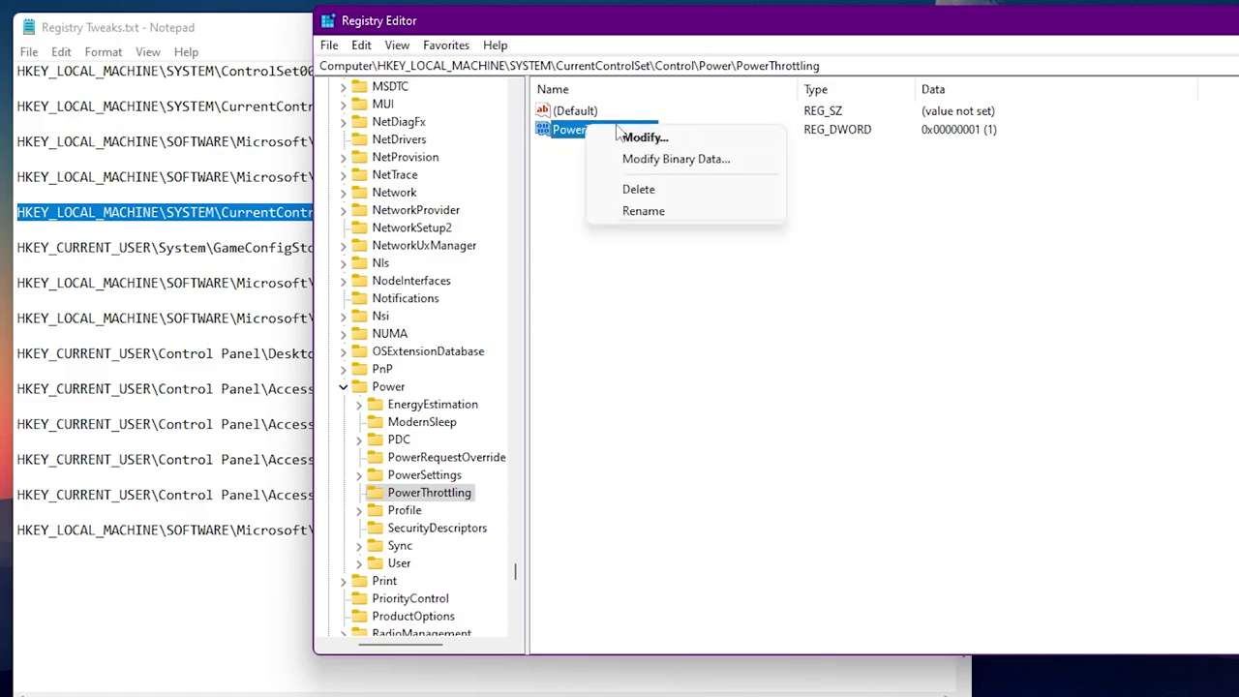
{"action": "left_click", "coordinate": [629, 137]}
{"action": "type", "text": "1"}
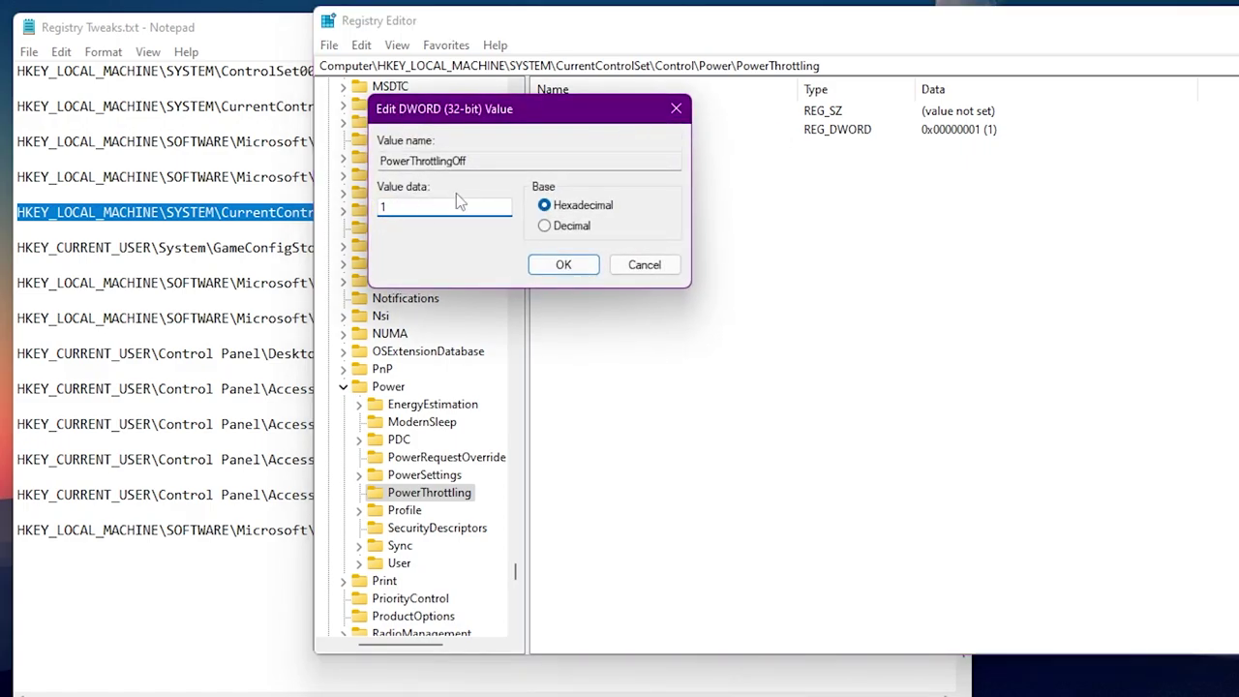
{"action": "left_click", "coordinate": [563, 264]}
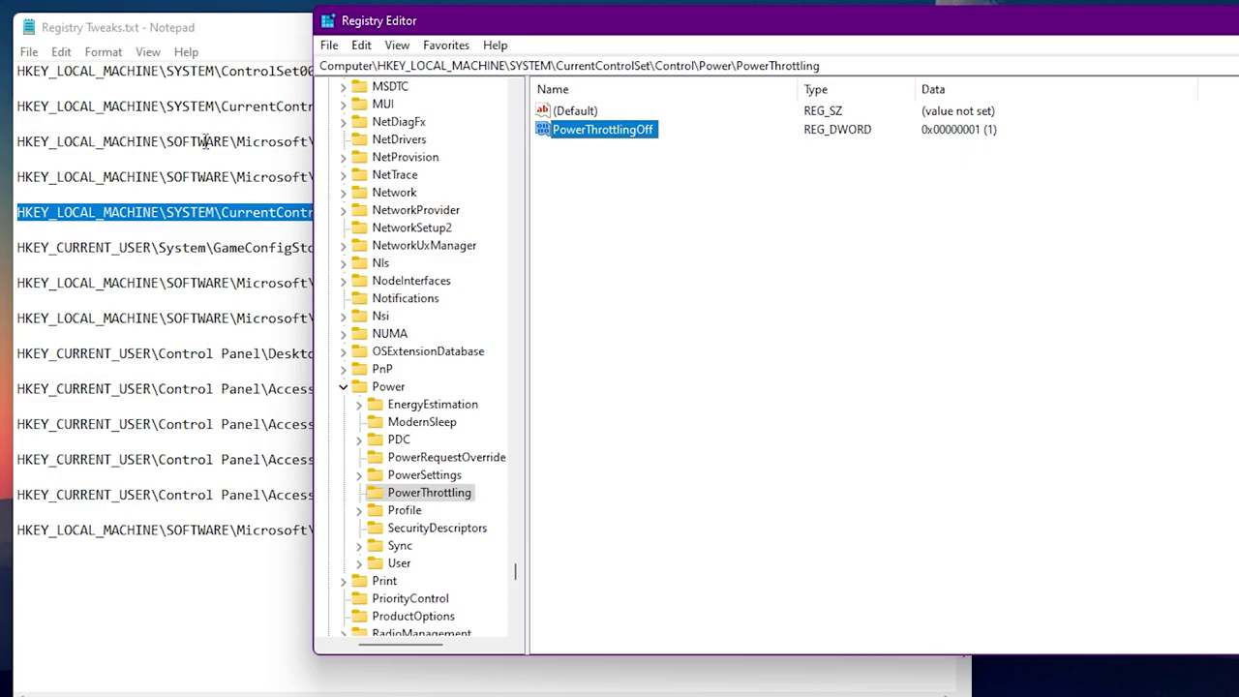
Copy the path HKEY_CURRENT_USER\System\GameConfigStore from Registry Tweaks.txt and go to that key in Registry Editor.
{"action": "left_click", "coordinate": [169, 31]}
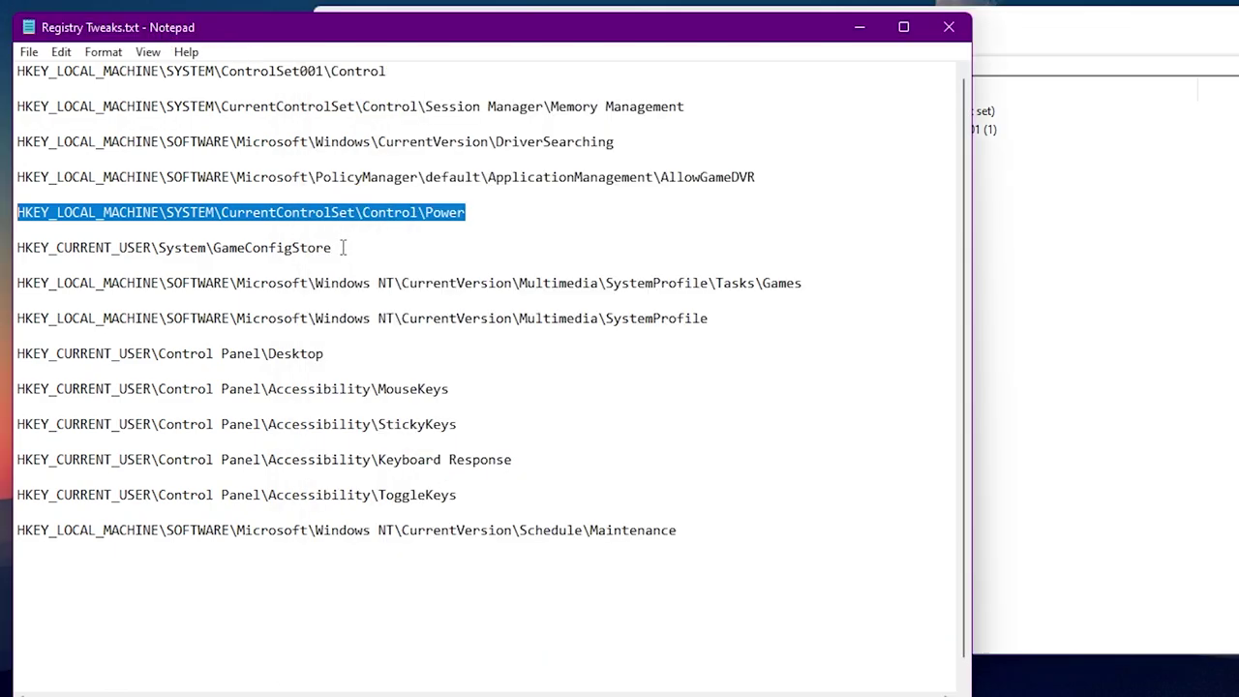
{"action": "left_click_drag", "start_coordinate": [342, 248], "coordinate": [14, 248]}
{"action": "key", "text": "ctrl+c"}
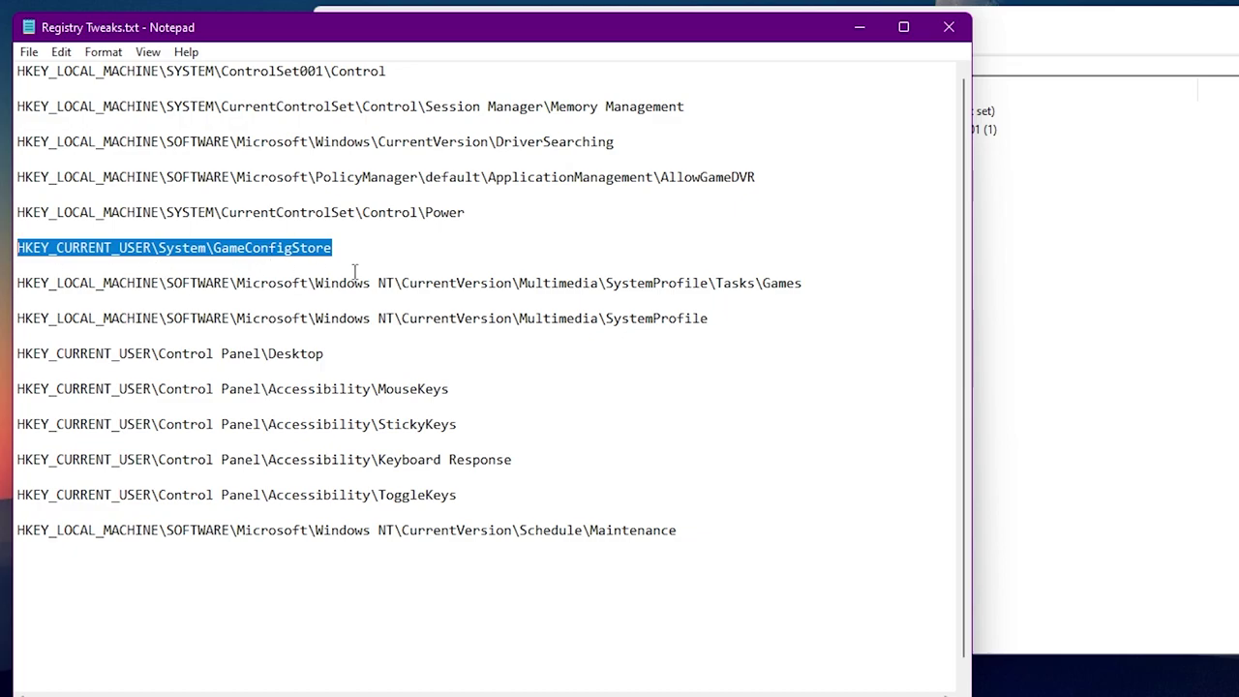
{"action": "left_click", "coordinate": [1074, 24]}
{"action": "left_click", "coordinate": [819, 66]}
{"action": "key", "text": "ctrl+v"}
{"action": "key", "text": "Return"}
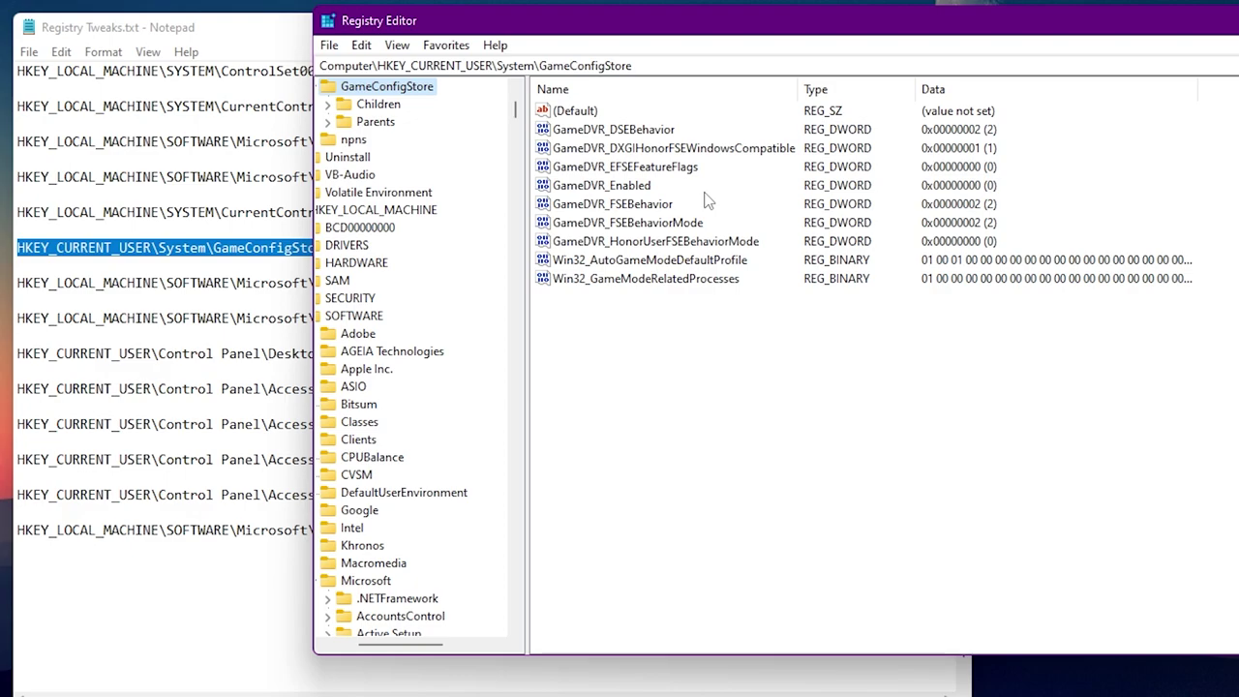
Edit the GameDVR_Enabled value in the GameConfigStore key and apply 0 as its data.
{"action": "right_click", "coordinate": [577, 185]}
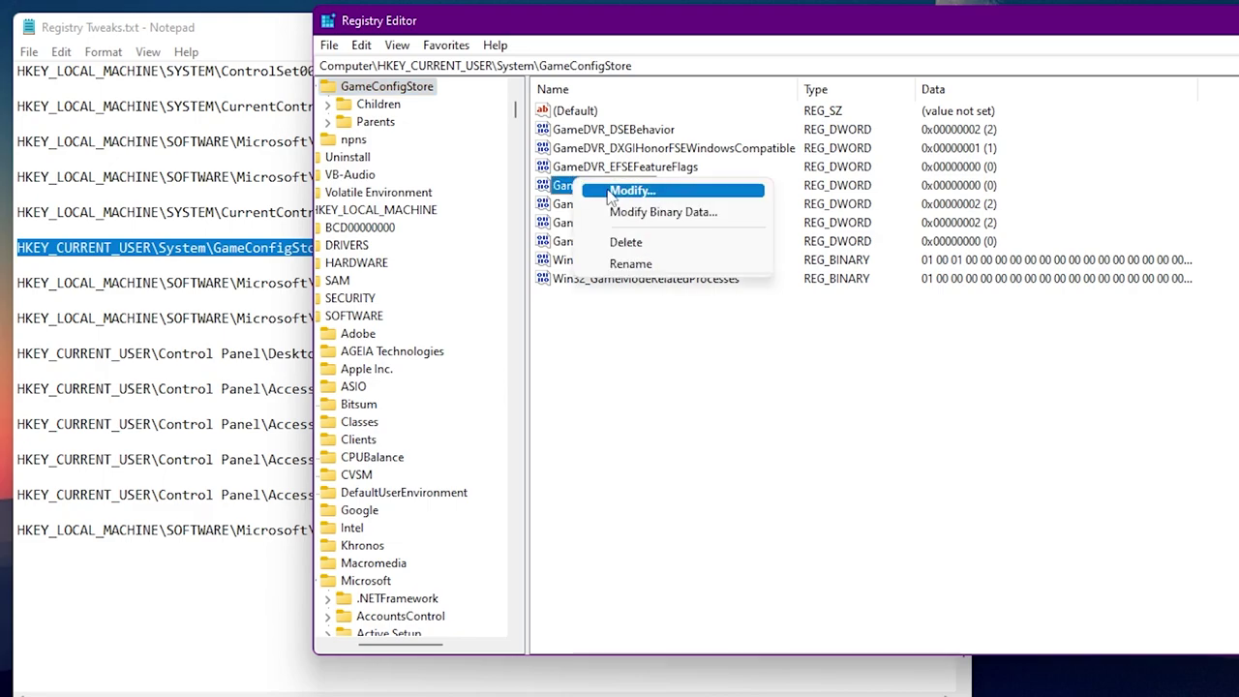
{"action": "left_click", "coordinate": [617, 192]}
{"action": "left_click", "coordinate": [419, 209]}
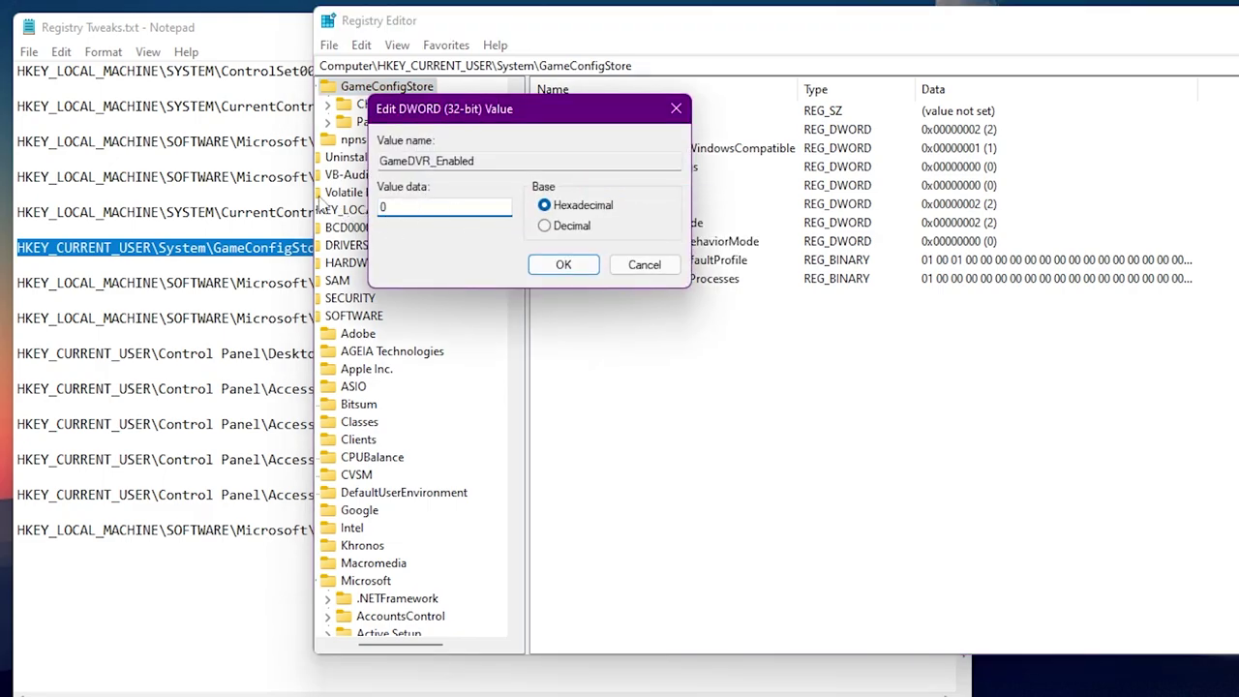
{"action": "left_click", "coordinate": [562, 264]}
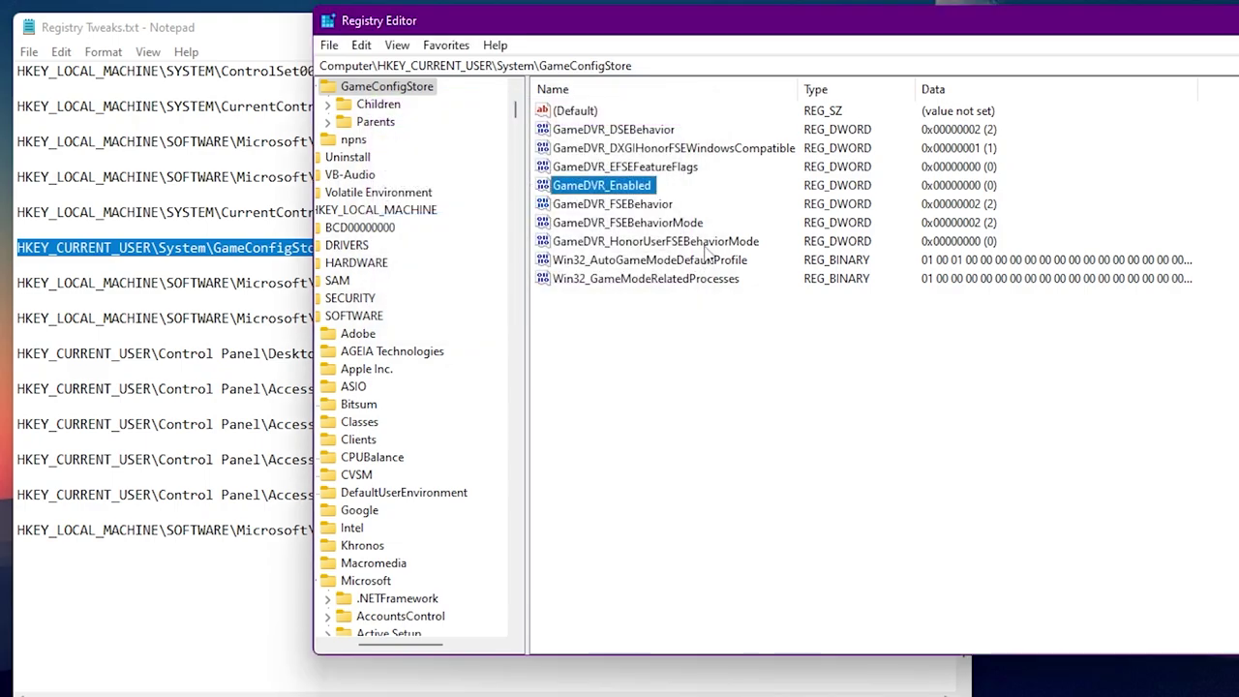
Set the GameDVR_FSEBehavior value data to 0 in the GameConfigStore key.
{"action": "left_click", "coordinate": [589, 204]}
{"action": "right_click", "coordinate": [589, 204]}
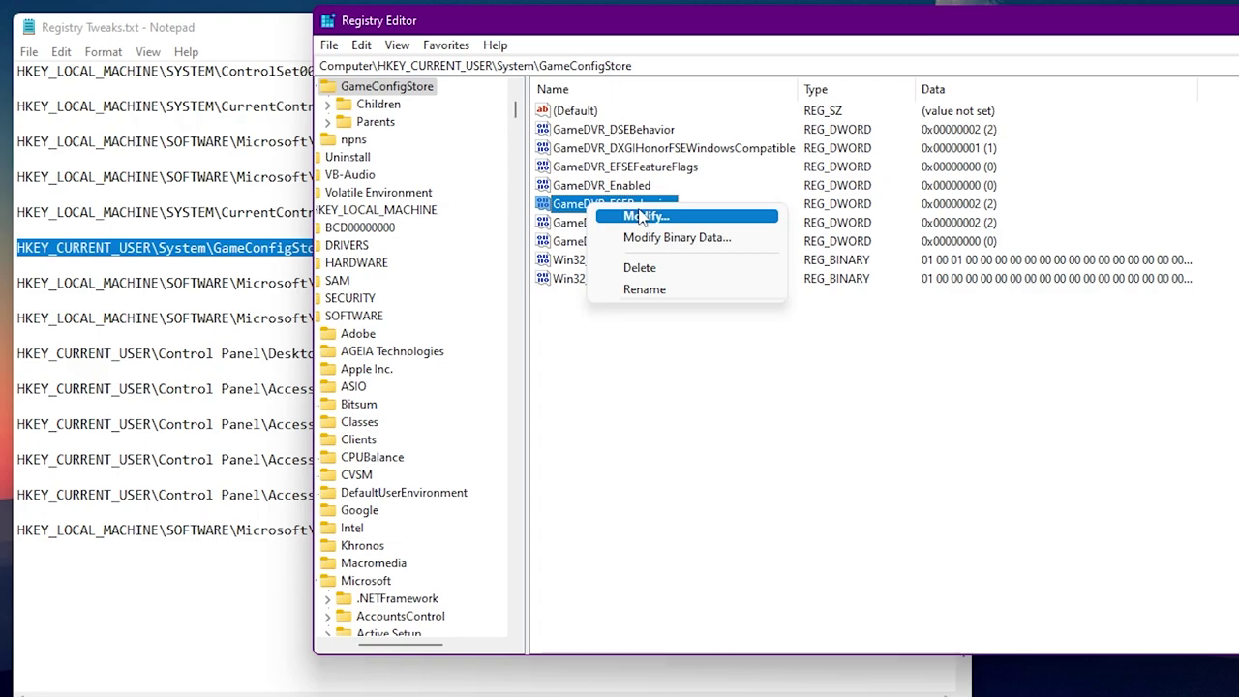
{"action": "left_click", "coordinate": [642, 213]}
{"action": "type", "text": "0"}
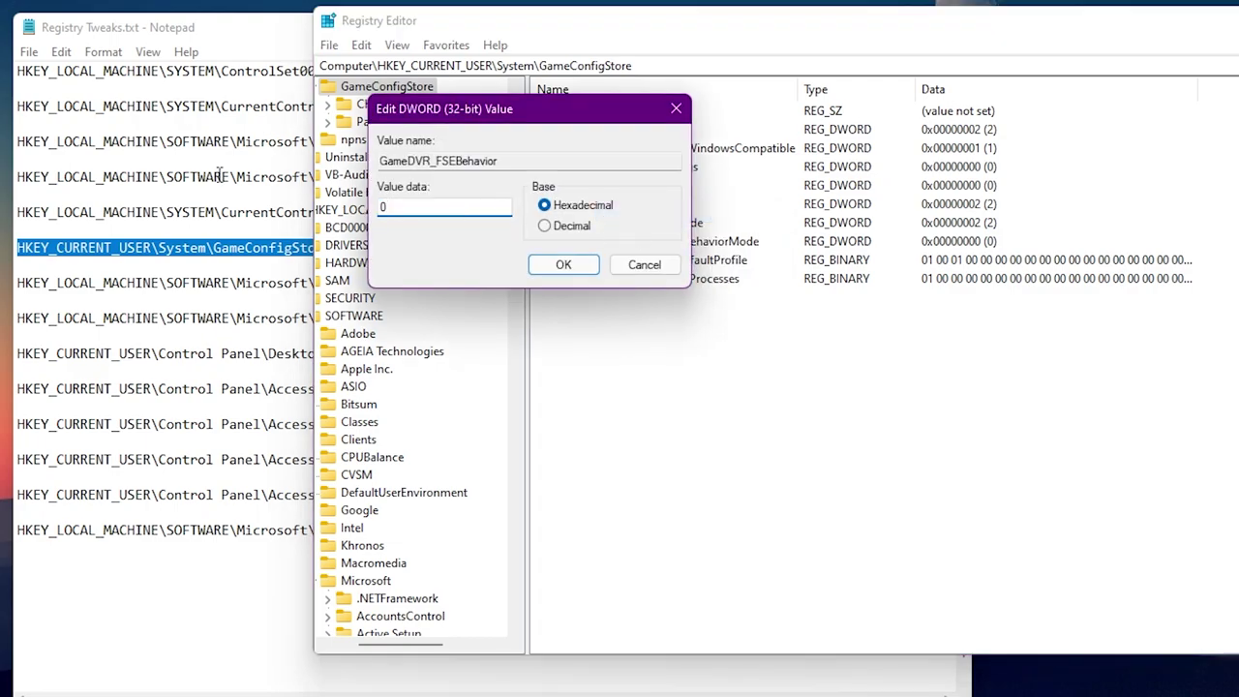
{"action": "left_click", "coordinate": [563, 265]}
Set the GameDVR_FSEBehaviorMode value data to 0 in the GameConfigStore key.
{"action": "right_click", "coordinate": [635, 227]}
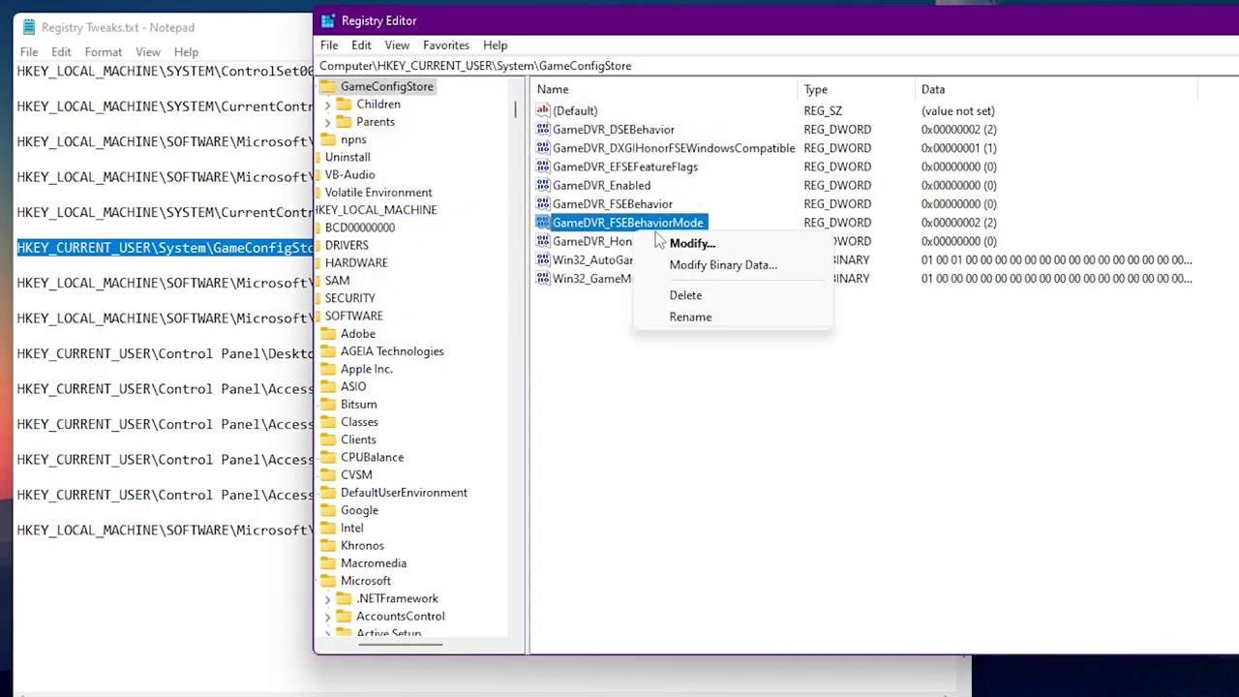
{"action": "left_click", "coordinate": [668, 242]}
{"action": "type", "text": "0"}
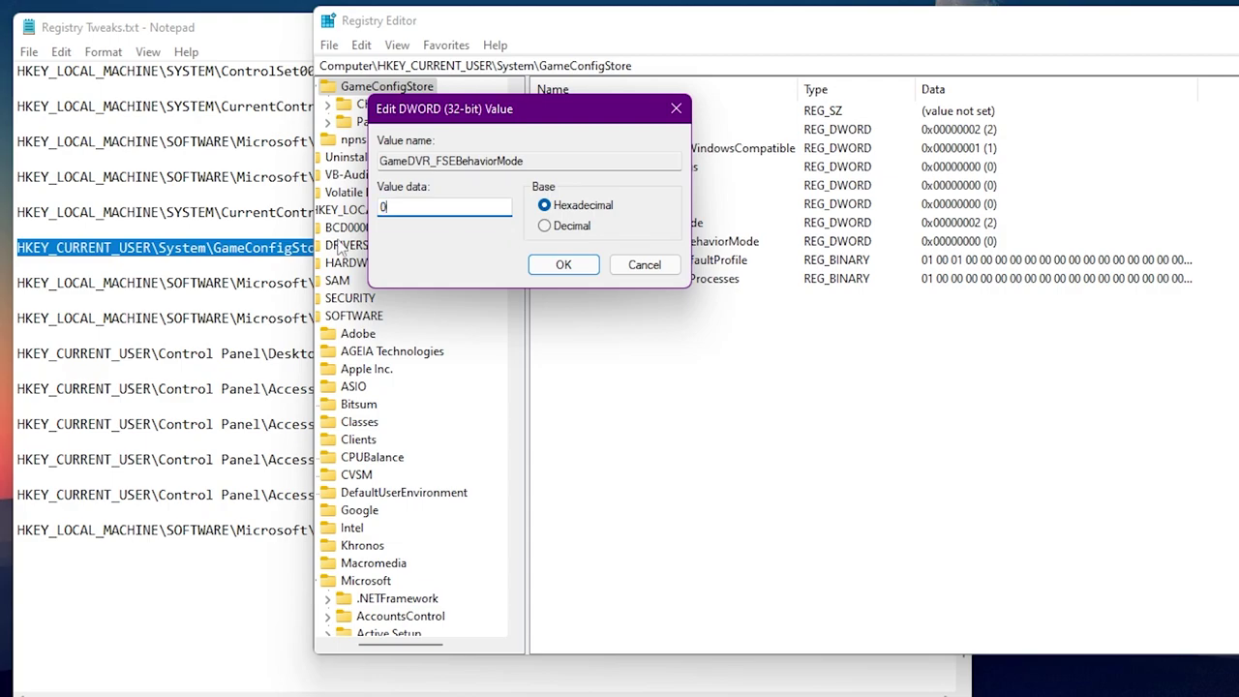
{"action": "left_click", "coordinate": [564, 264]}
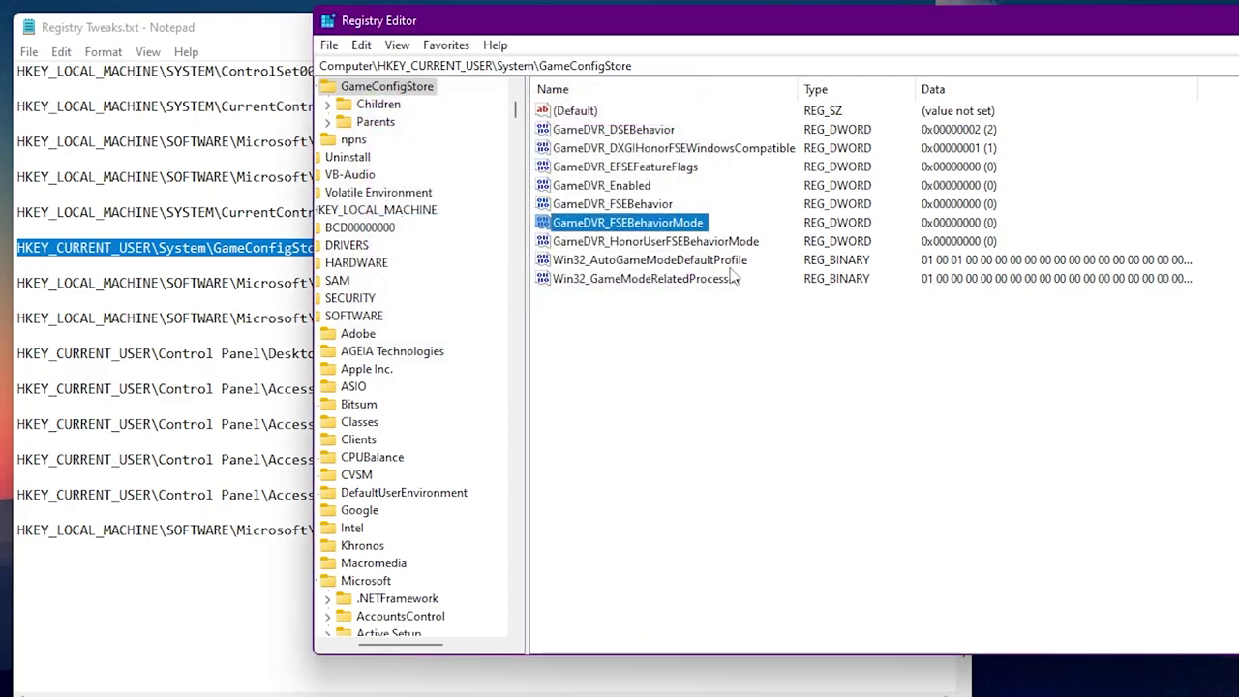
Copy the path HKEY_LOCAL_MACHINE\SOFTWARE\Microsoft\Windows NT\CurrentVersion\Multimedia\SystemProfile\Tasks\Games from Registry Tweaks.txt and go to that key in Registry Editor.
{"action": "left_click", "coordinate": [132, 298]}
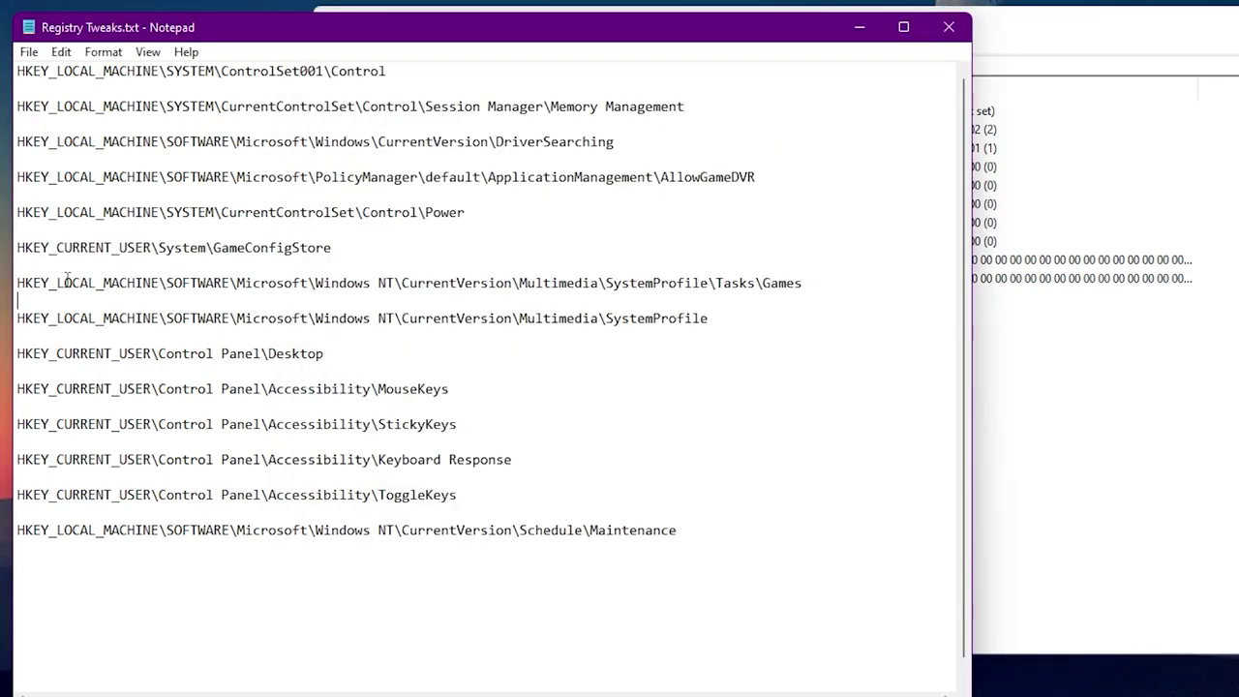
{"action": "left_click_drag", "start_coordinate": [827, 281], "coordinate": [18, 289]}
{"action": "key", "text": "ctrl+c"}
{"action": "left_click", "coordinate": [1004, 70]}
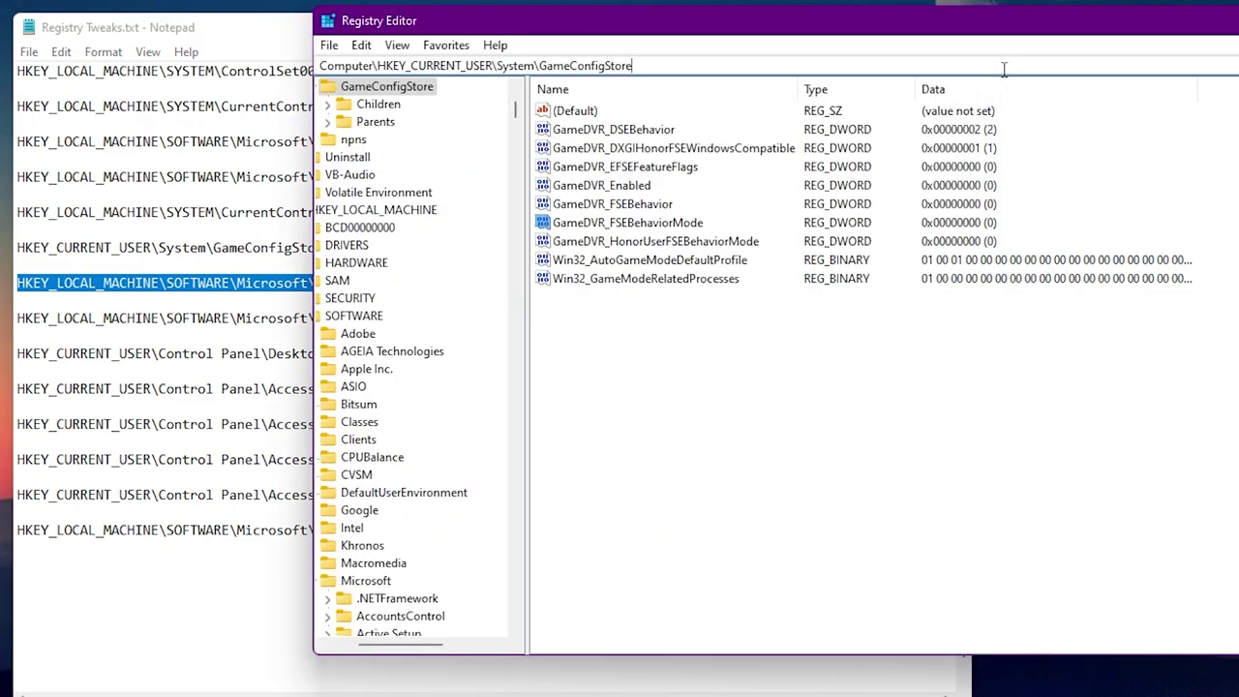
{"action": "key", "text": "ctrl+a"}
{"action": "key", "text": "BackSpace"}
{"action": "key", "text": "ctrl+v"}
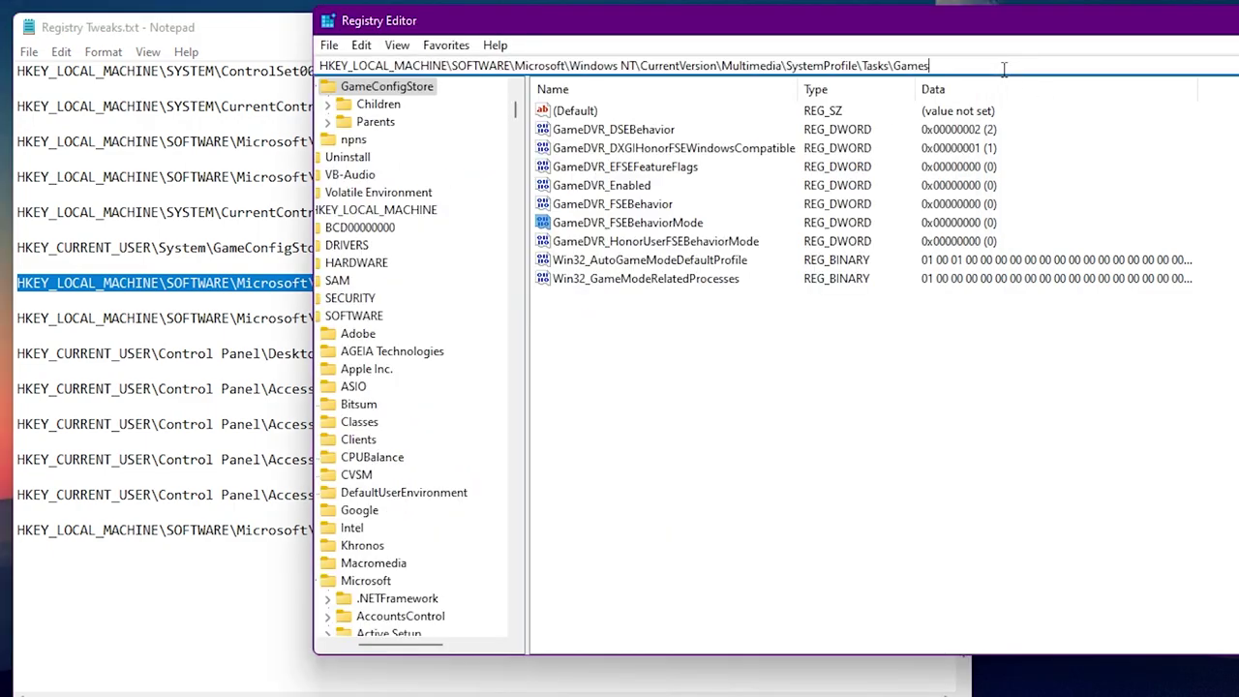
{"action": "key", "text": "Return"}
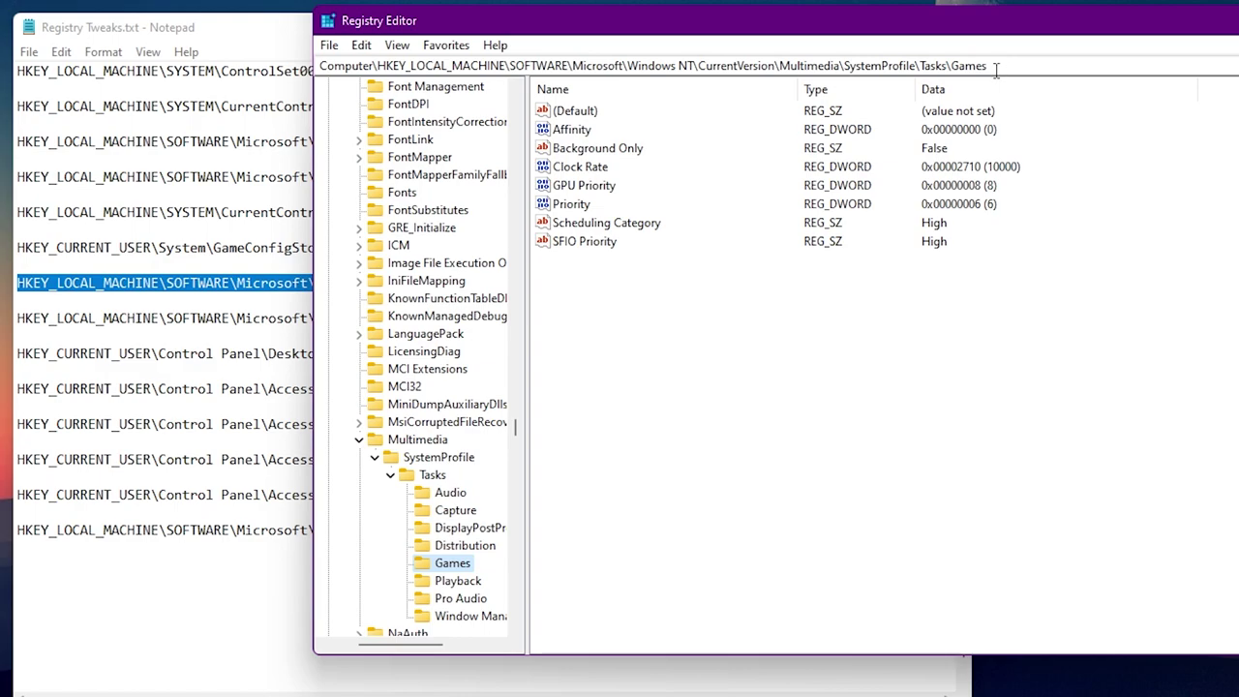
Edit the GPU Priority value in the Games key and apply 8 as its hexadecimal data.
{"action": "right_click", "coordinate": [563, 190]}
{"action": "left_click", "coordinate": [620, 197]}
{"action": "left_click", "coordinate": [424, 210]}
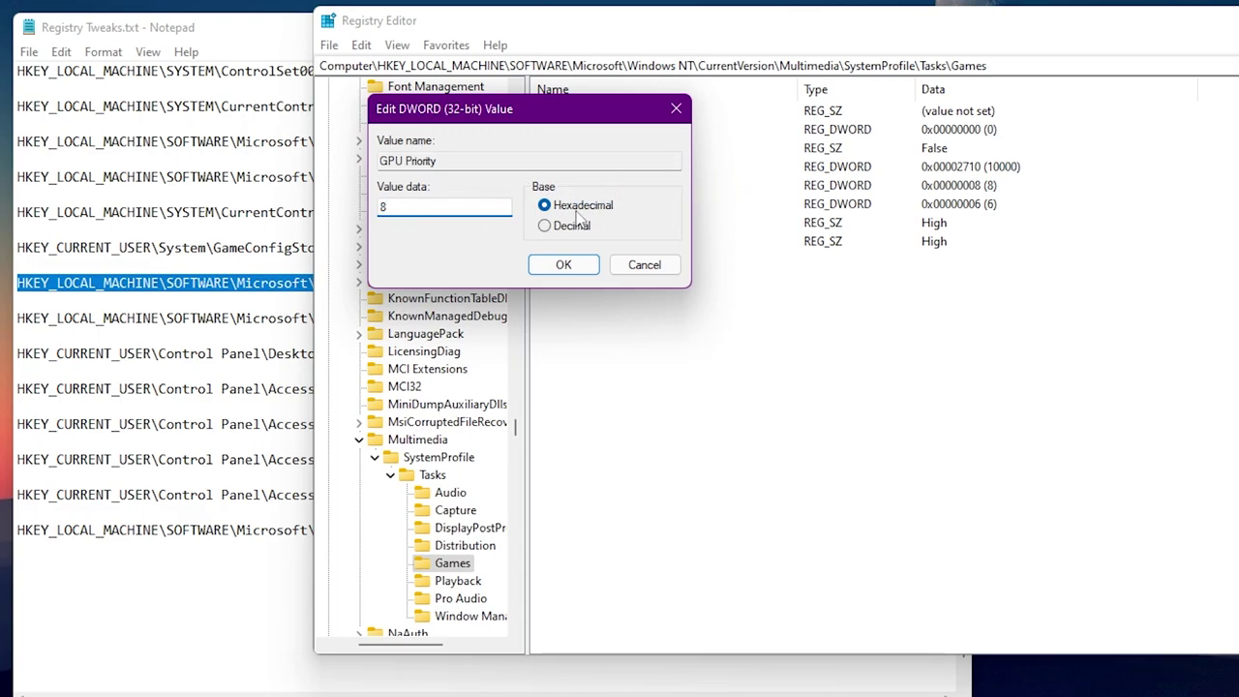
{"action": "left_click", "coordinate": [564, 266]}
Edit the Priority value in the Games key and apply 6 as its hexadecimal data.
{"action": "right_click", "coordinate": [571, 205]}
{"action": "left_click", "coordinate": [590, 214]}
{"action": "left_click", "coordinate": [429, 205]}
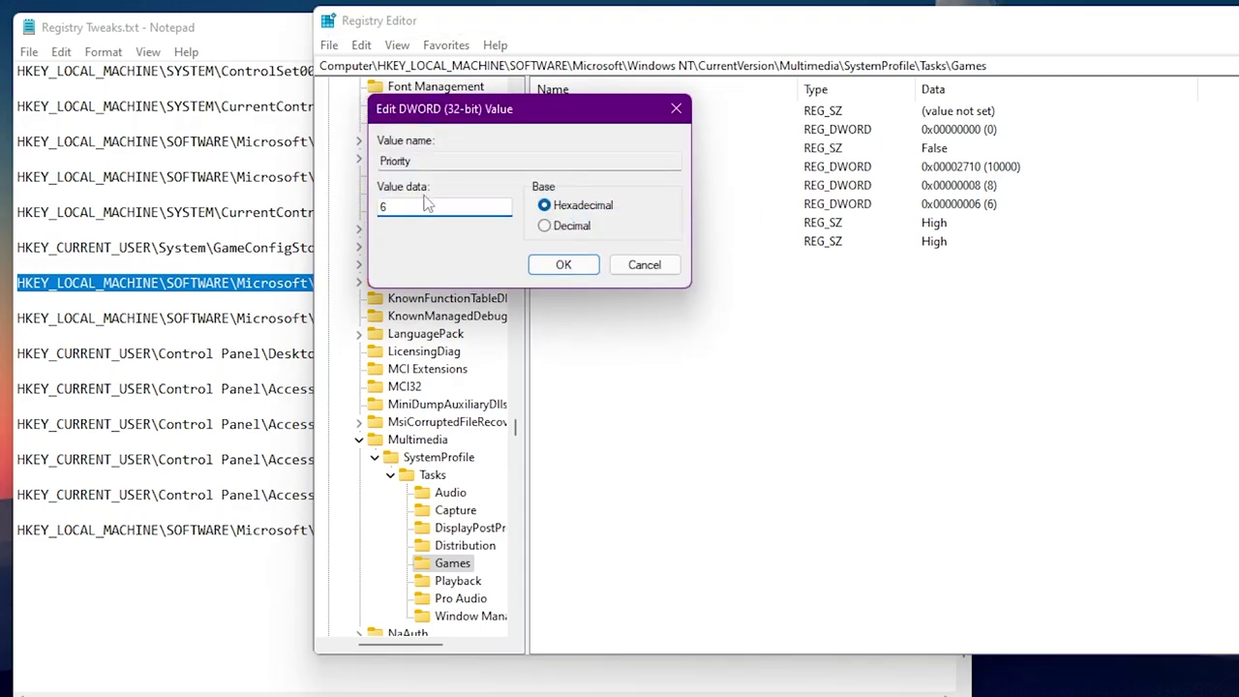
{"action": "left_click", "coordinate": [563, 265]}
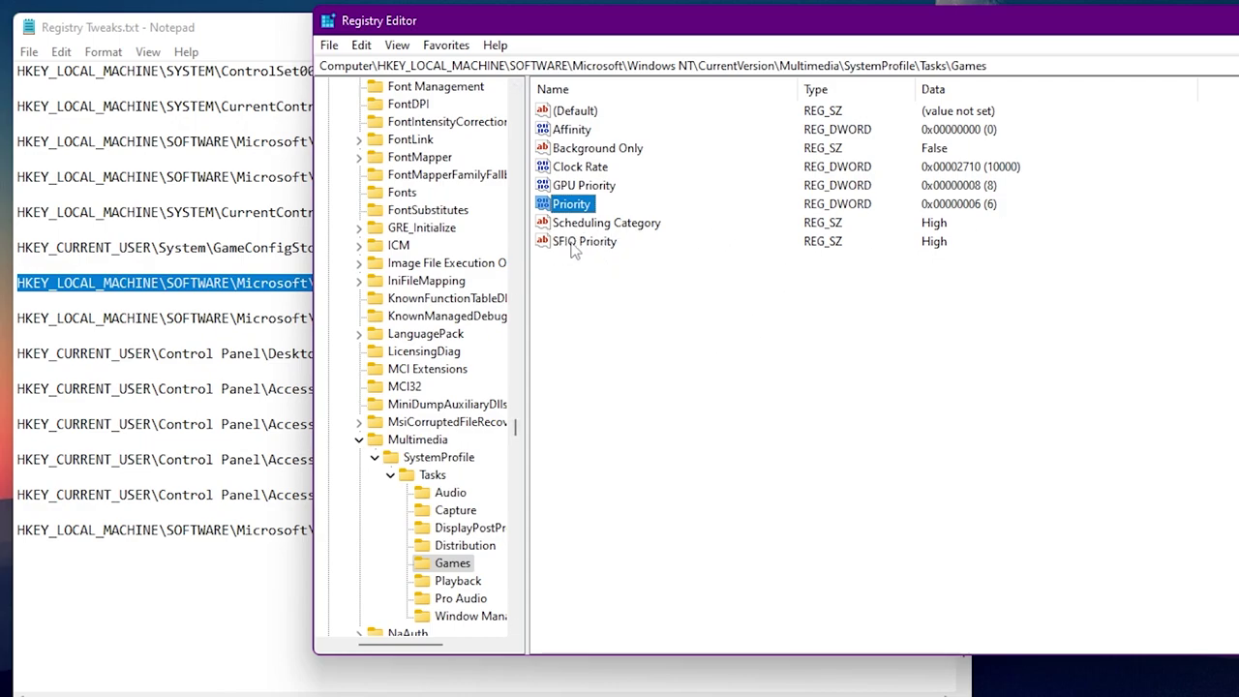
Edit the Scheduling Category string in the Games key and apply High as its data.
{"action": "right_click", "coordinate": [612, 225]}
{"action": "left_click", "coordinate": [668, 241]}
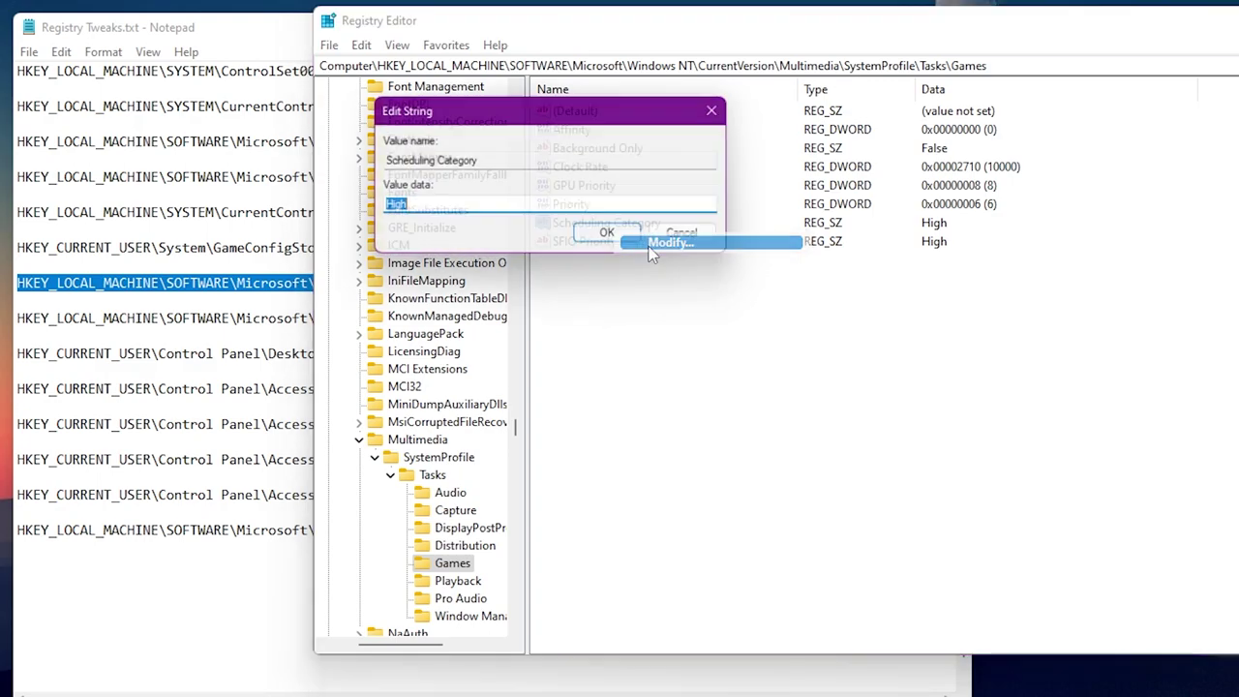
{"action": "left_click", "coordinate": [424, 205]}
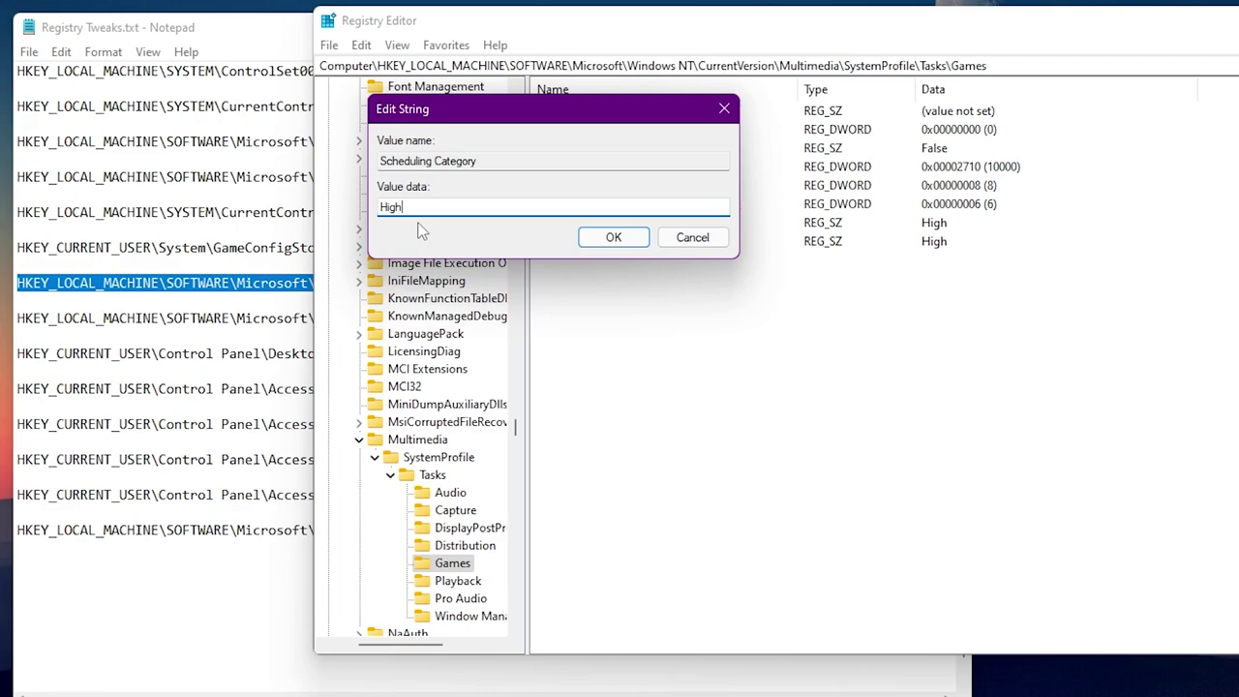
{"action": "left_click", "coordinate": [601, 237]}
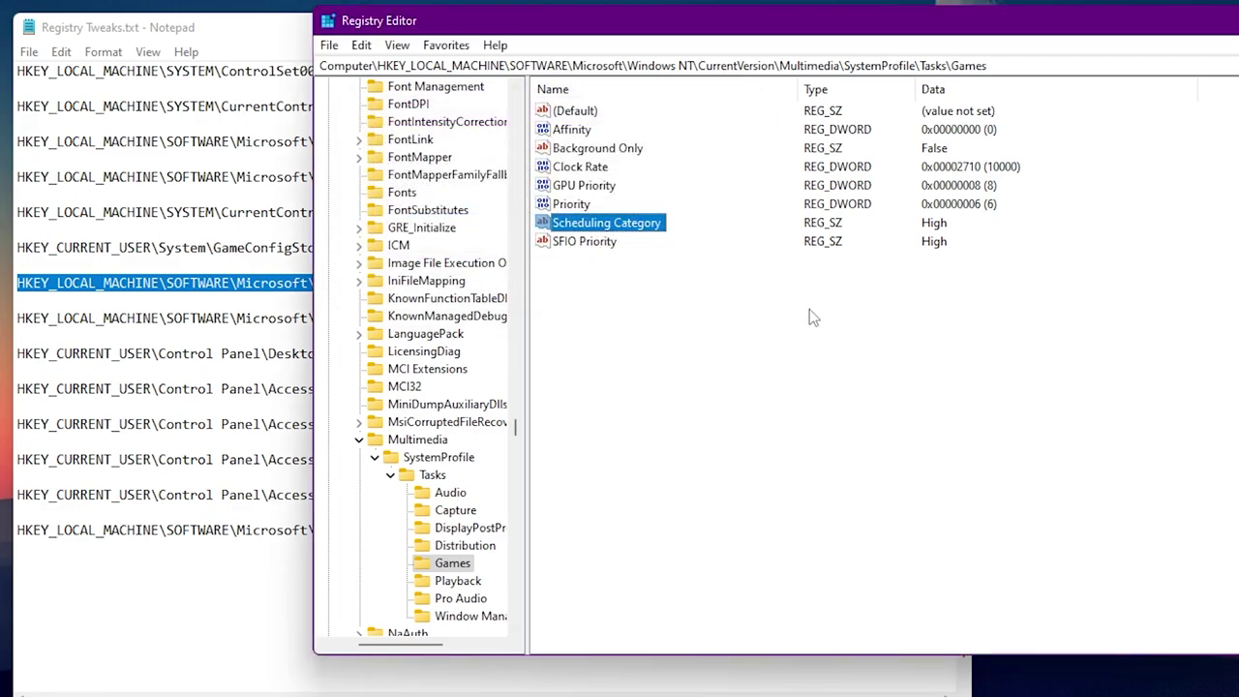
Copy the path HKEY_LOCAL_MACHINE\SOFTWARE\Microsoft\Windows NT\CurrentVersion\Multimedia\SystemProfile from Registry Tweaks.txt and go to that key in Registry Editor.
{"action": "left_click", "coordinate": [293, 314]}
{"action": "left_click_drag", "start_coordinate": [741, 323], "coordinate": [10, 321]}
{"action": "key", "text": "ctrl+c"}
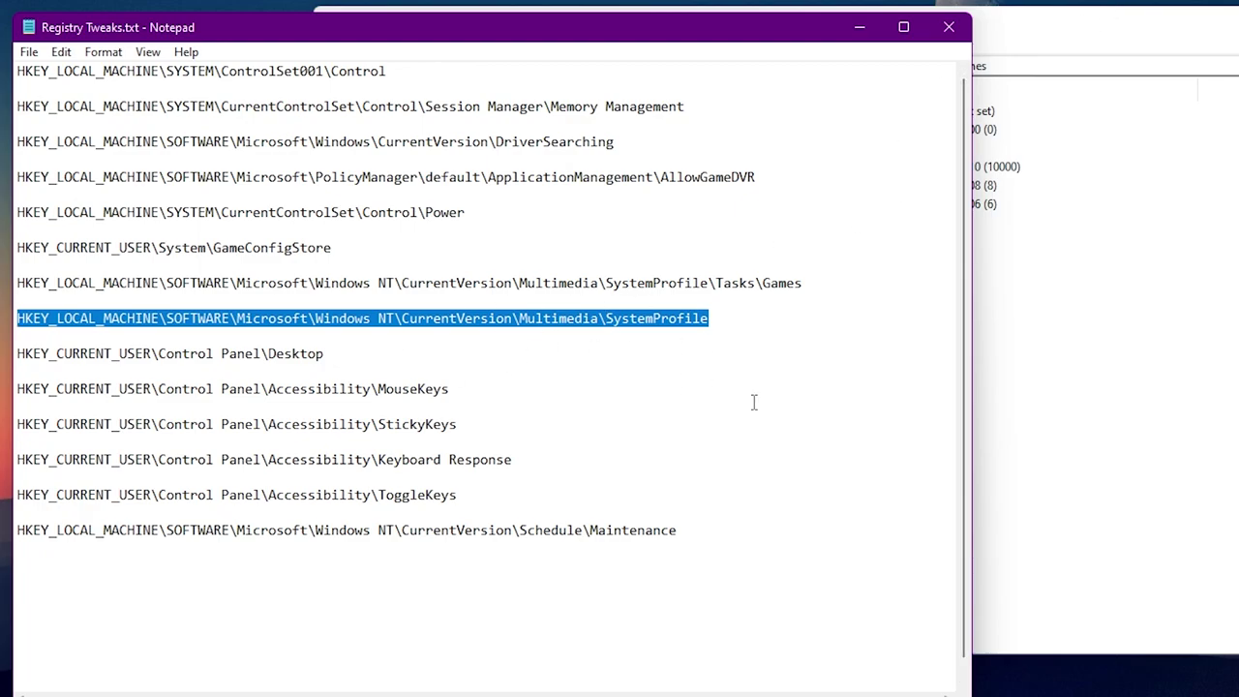
{"action": "left_click", "coordinate": [1030, 39]}
{"action": "left_click_drag", "start_coordinate": [1013, 66], "coordinate": [112, 94]}
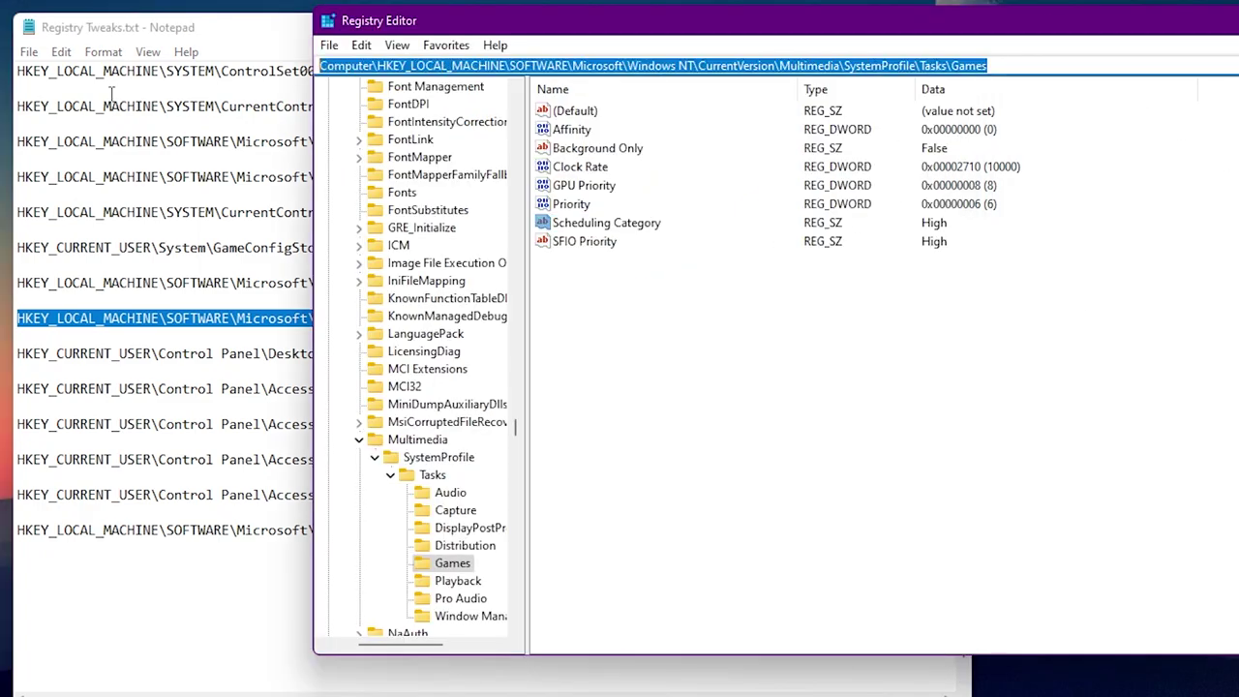
{"action": "key", "text": "ctrl+v"}
{"action": "key", "text": "Return"}
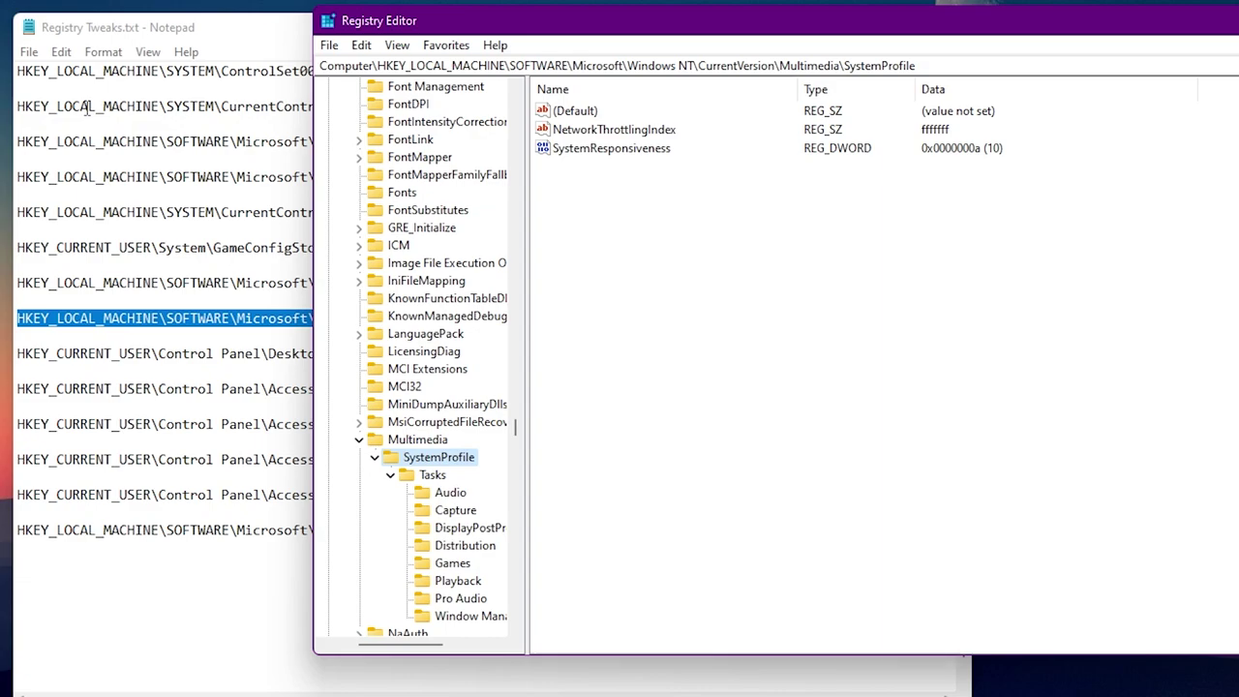
Edit the NetworkThrottlingIndex string in the SystemProfile key and apply fffffff as its data.
{"action": "right_click", "coordinate": [602, 133]}
{"action": "left_click", "coordinate": [654, 144]}
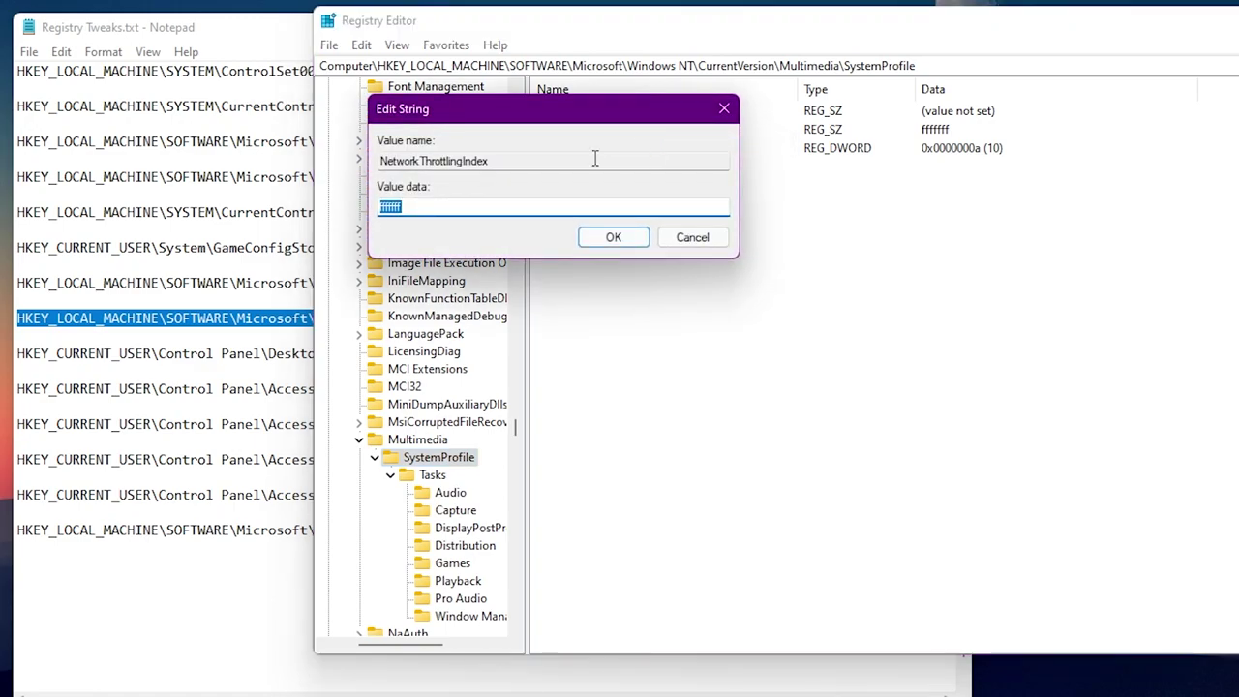
{"action": "left_click", "coordinate": [414, 205]}
{"action": "left_click", "coordinate": [634, 242]}
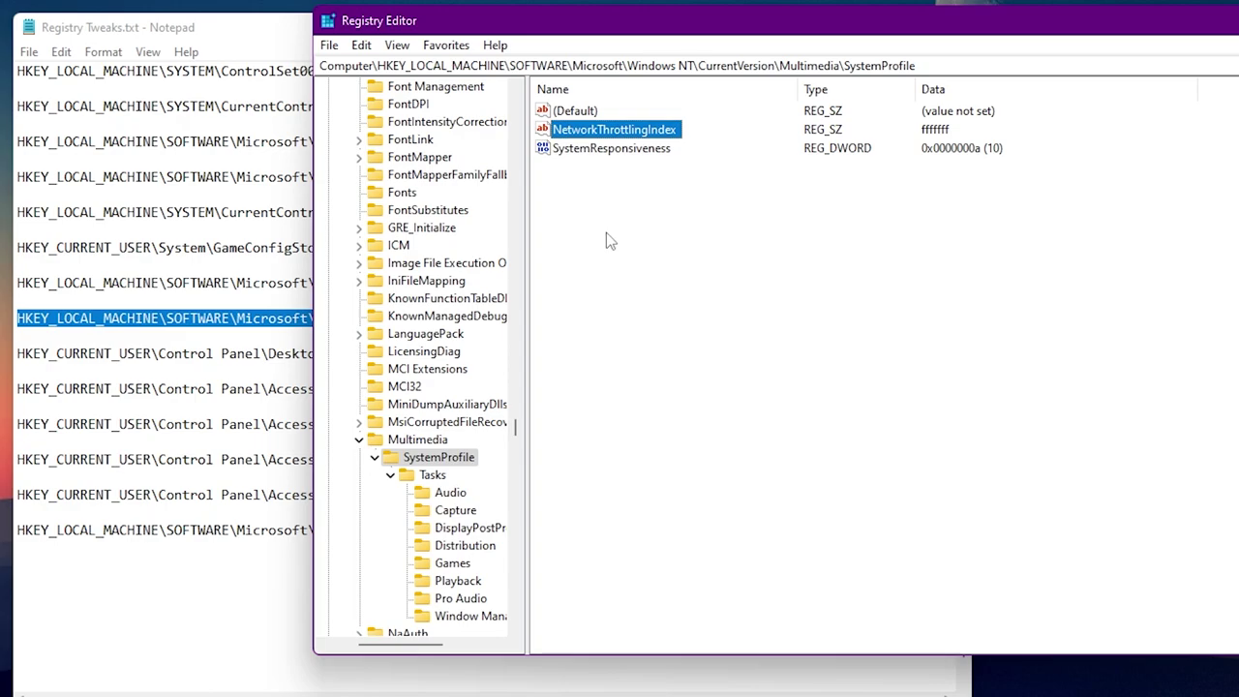
Set the SystemResponsiveness value in the SystemProfile key to 00000000 in hexadecimal.
{"action": "left_click", "coordinate": [645, 147]}
{"action": "right_click", "coordinate": [645, 147]}
{"action": "left_click", "coordinate": [699, 155]}
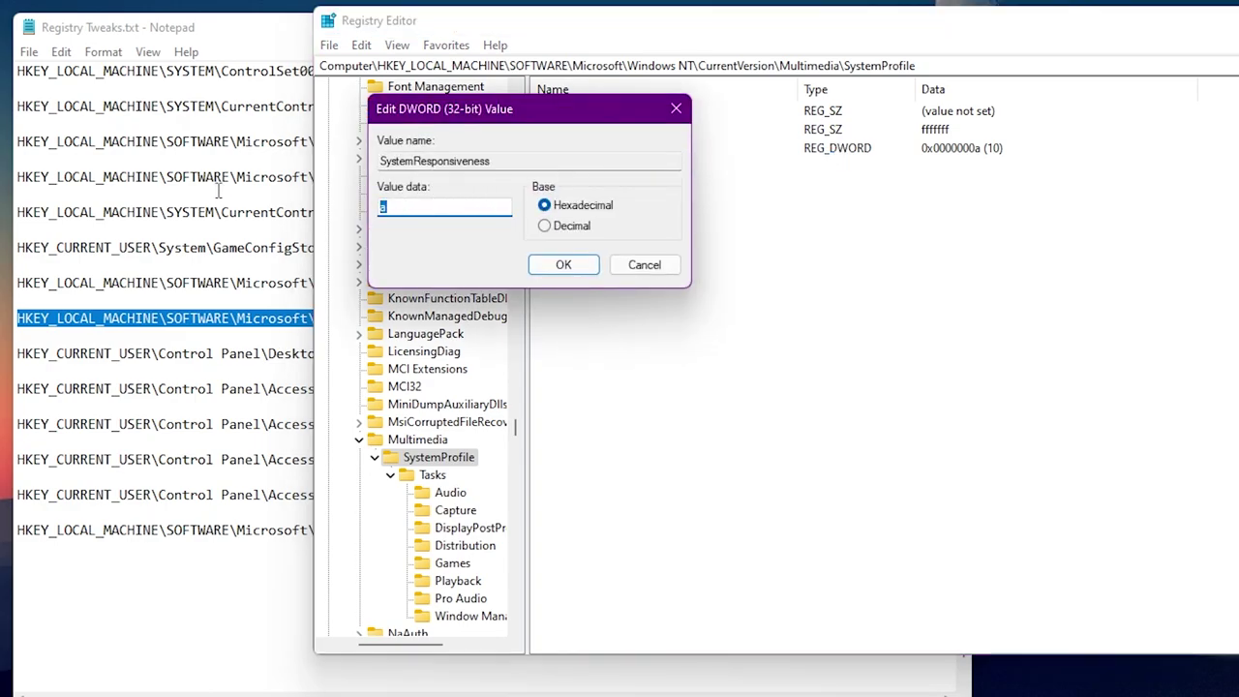
{"action": "type", "text": "0000"}
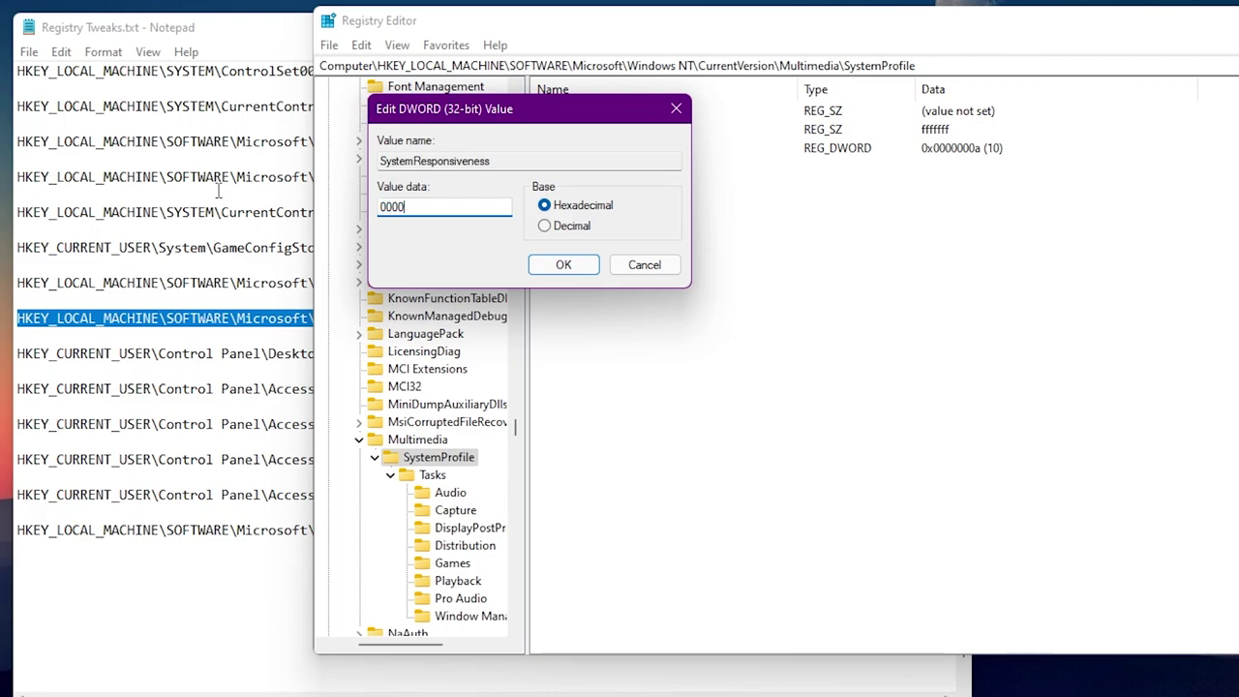
{"action": "type", "text": "0000"}
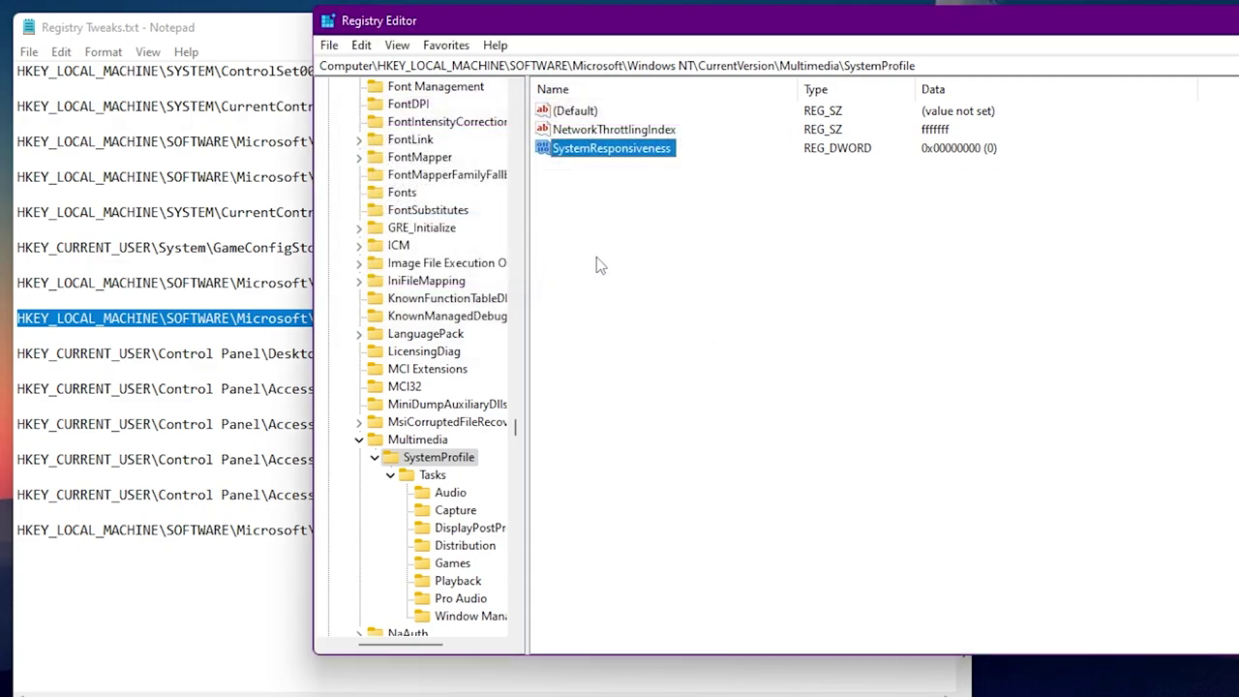
Copy the path HKEY_CURRENT_USER\Control Panel\Desktop from Registry Tweaks.txt and go to that key in Registry Editor.
{"action": "left_click", "coordinate": [163, 351]}
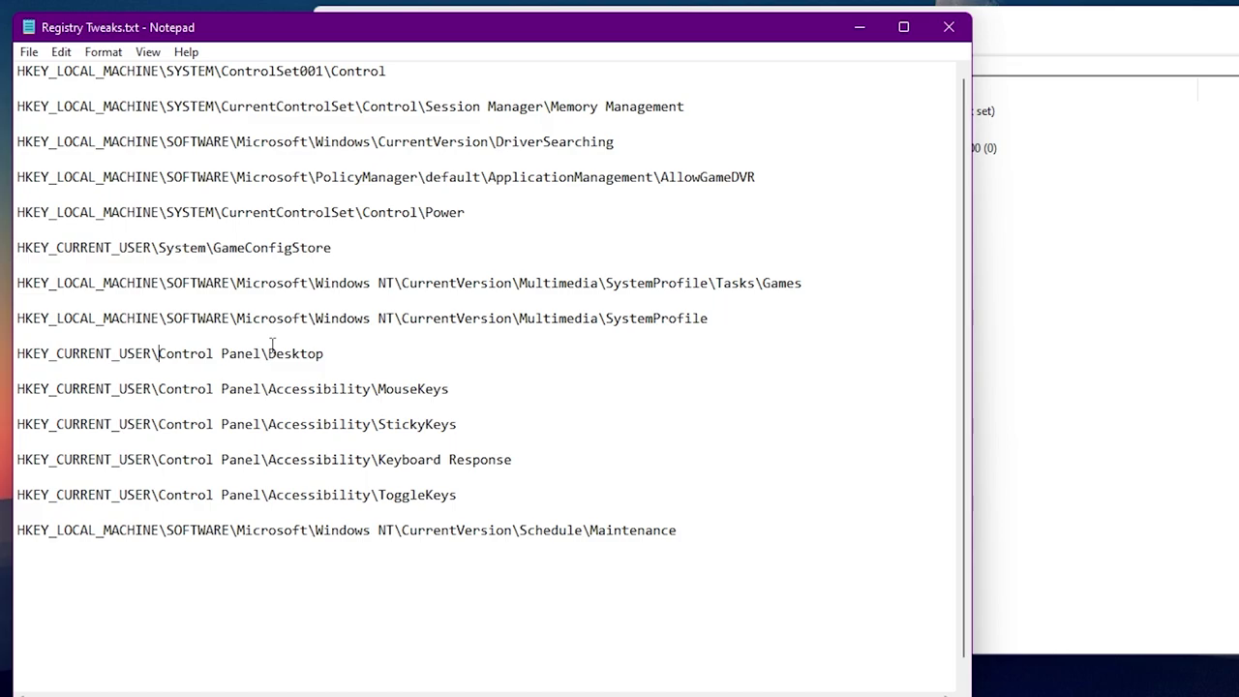
{"action": "left_click", "coordinate": [16, 366]}
{"action": "left_click_drag", "start_coordinate": [16, 366], "coordinate": [324, 356]}
{"action": "key", "text": "ctrl+c"}
{"action": "left_click", "coordinate": [1112, 20]}
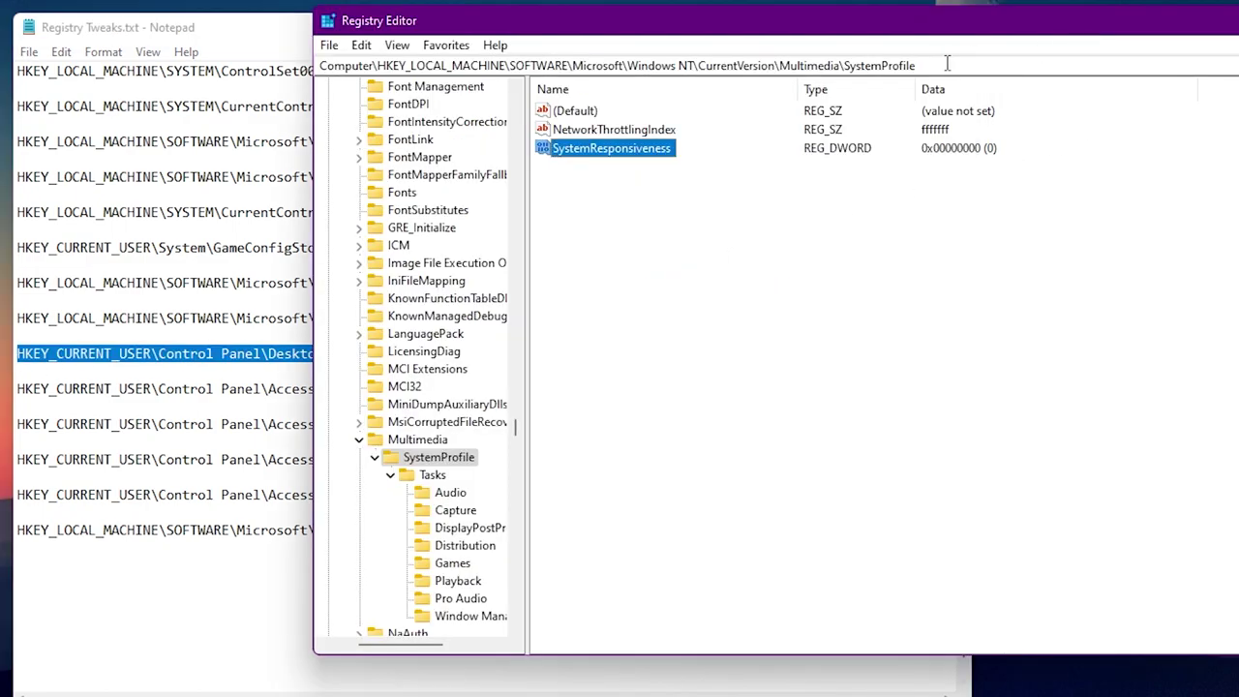
{"action": "left_click", "coordinate": [925, 66]}
{"action": "key", "text": "ctrl+v"}
{"action": "key", "text": "Return"}
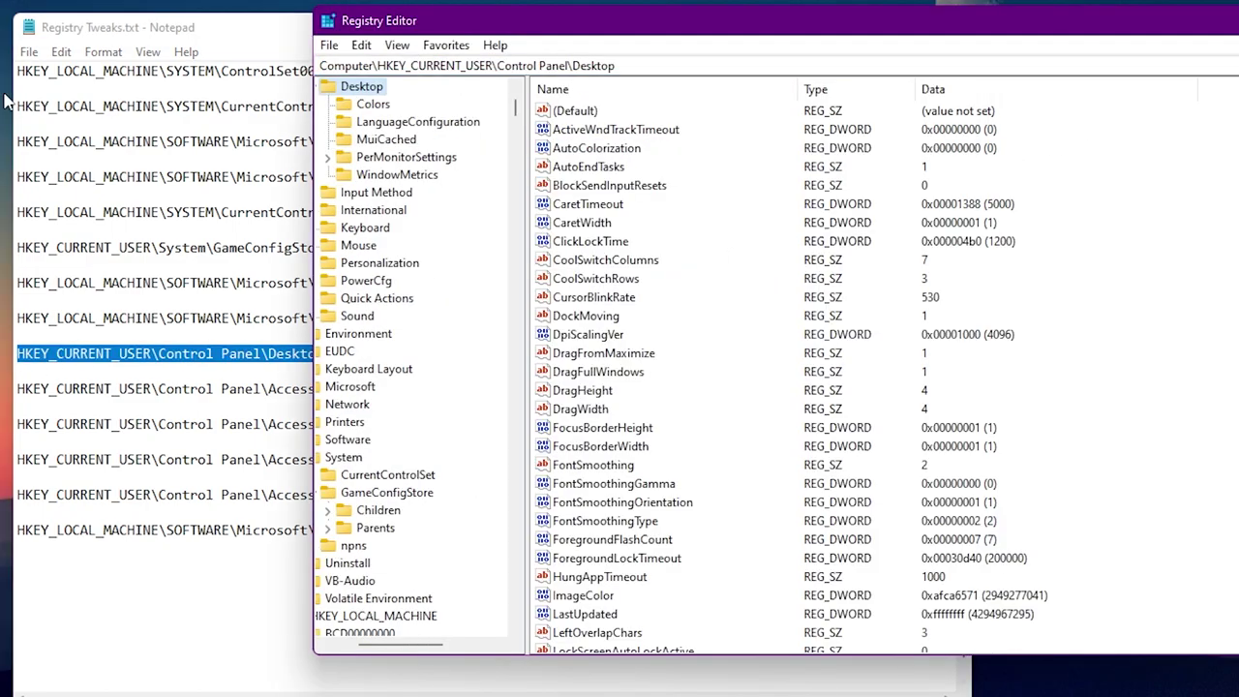
Set the MenuShowDelay string in the Desktop key to 0.
{"action": "scroll", "coordinate": [707, 301], "scroll_direction": "down", "scroll_amount": 2}
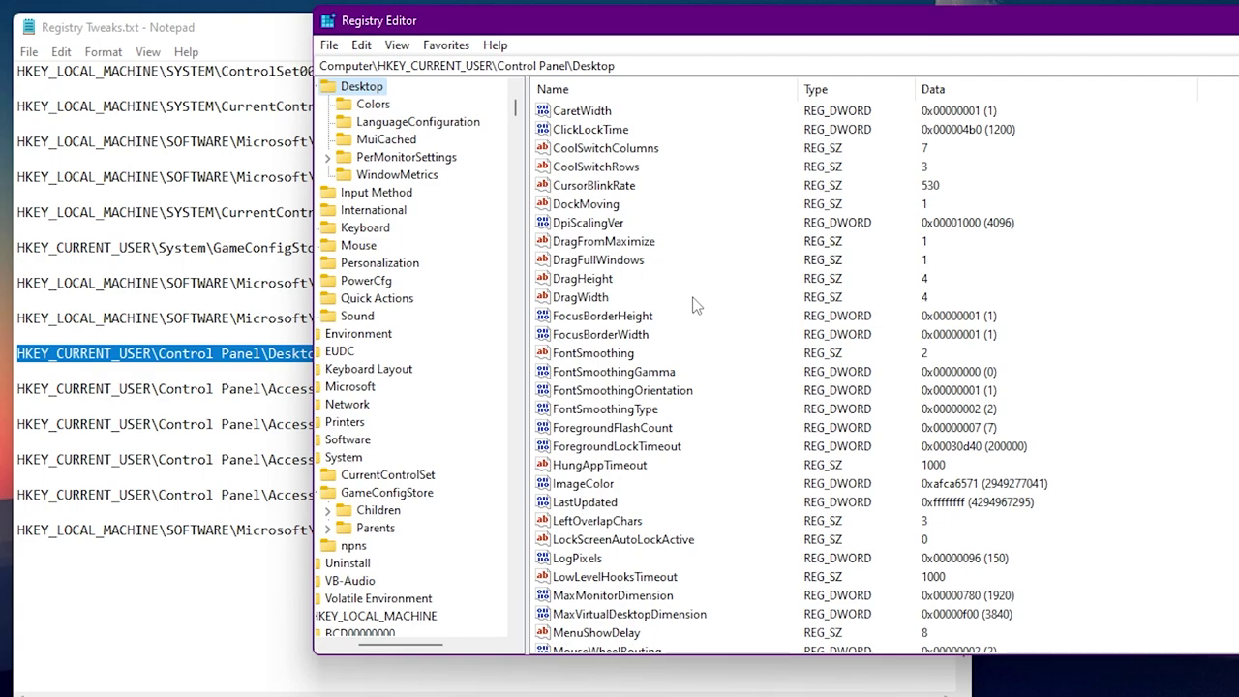
{"action": "scroll", "coordinate": [693, 306], "scroll_direction": "down", "scroll_amount": 1}
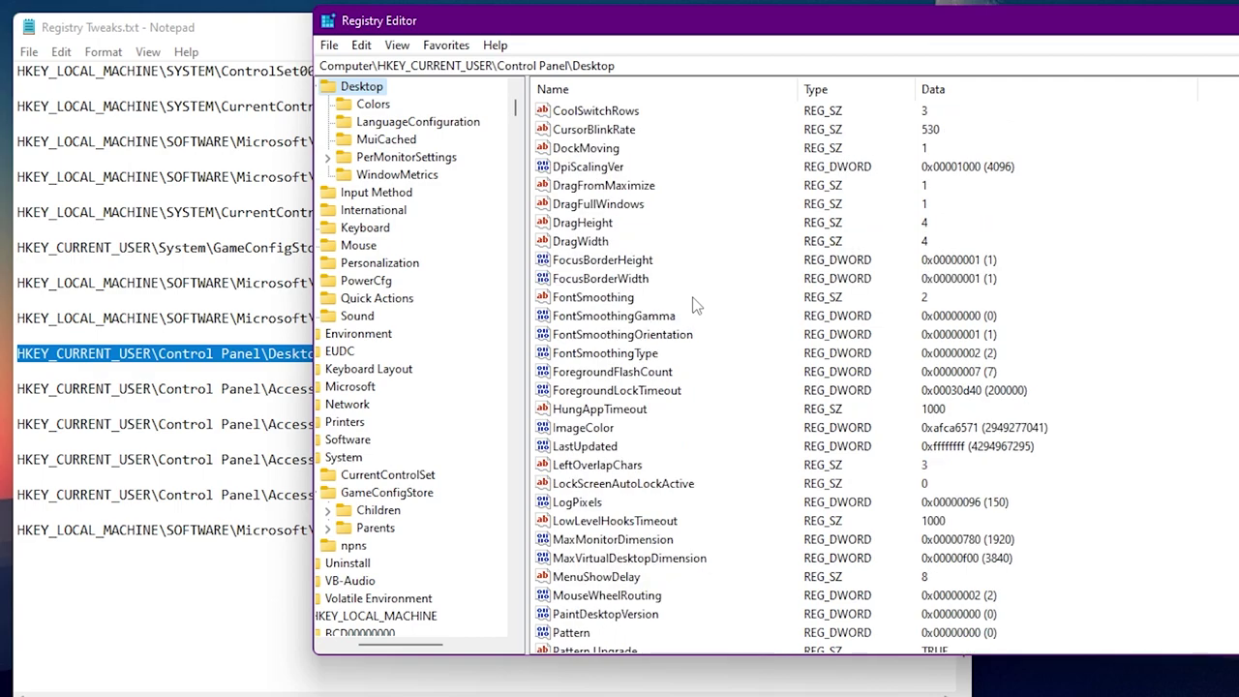
{"action": "scroll", "coordinate": [694, 306], "scroll_direction": "down", "scroll_amount": 1}
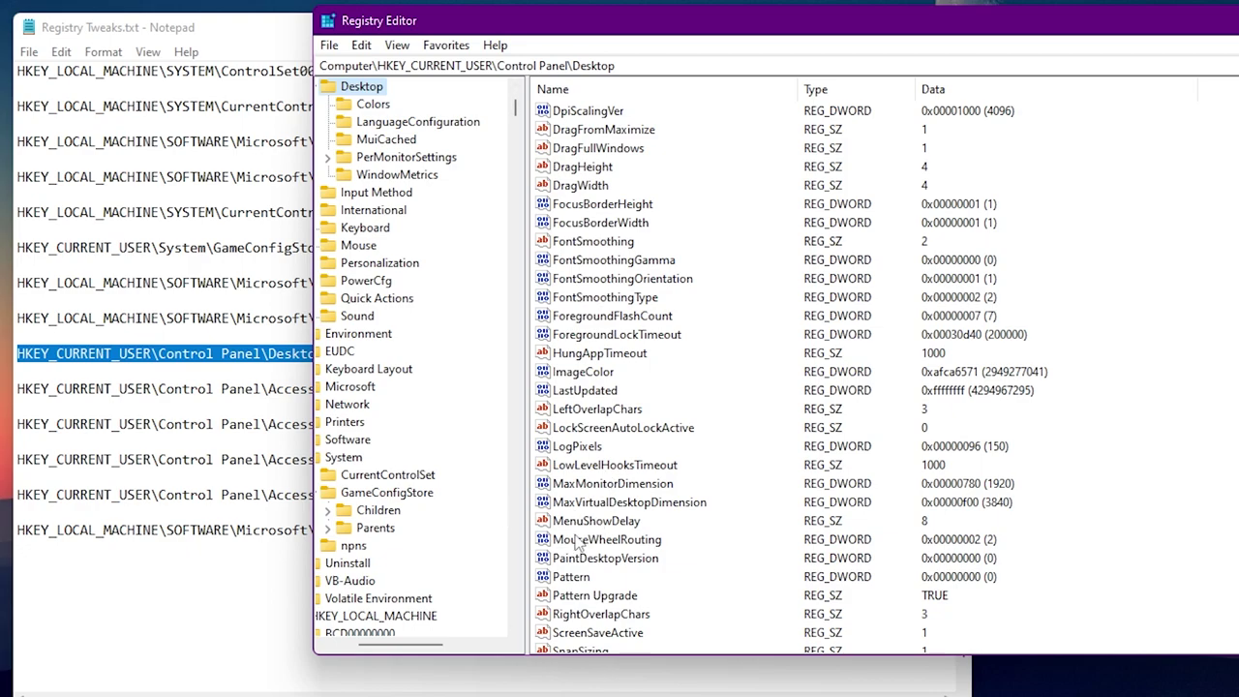
{"action": "right_click", "coordinate": [593, 523]}
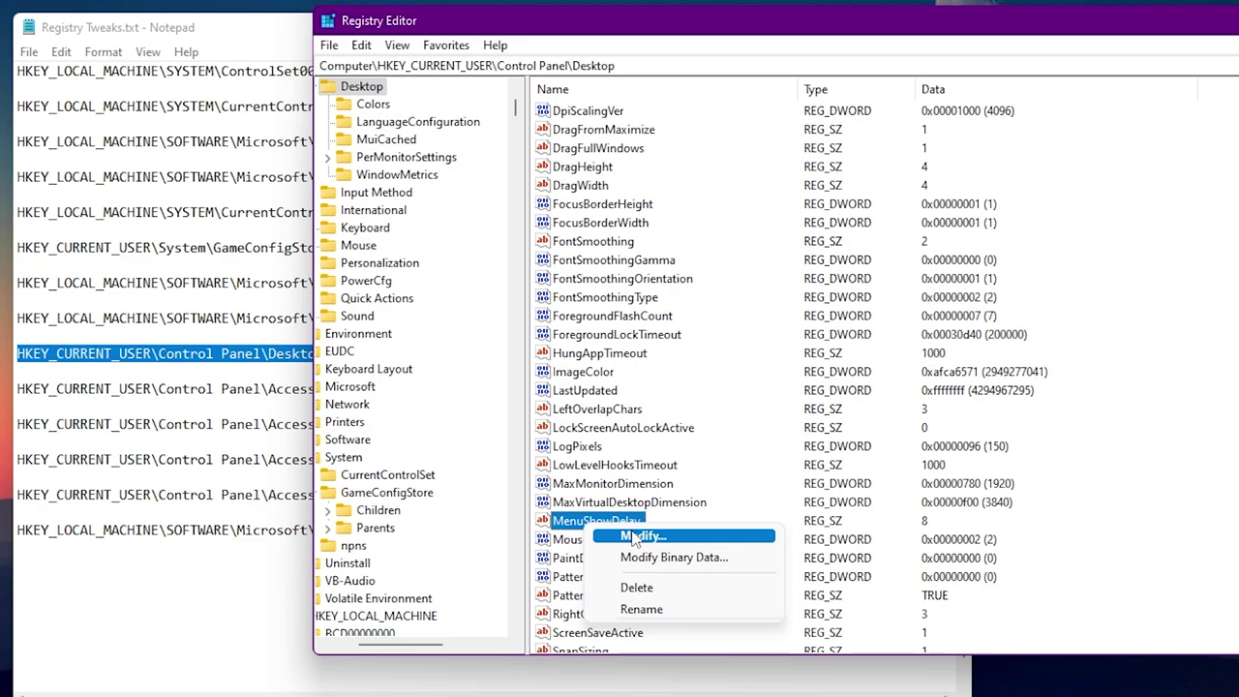
{"action": "left_click", "coordinate": [631, 534]}
{"action": "left_click", "coordinate": [410, 205]}
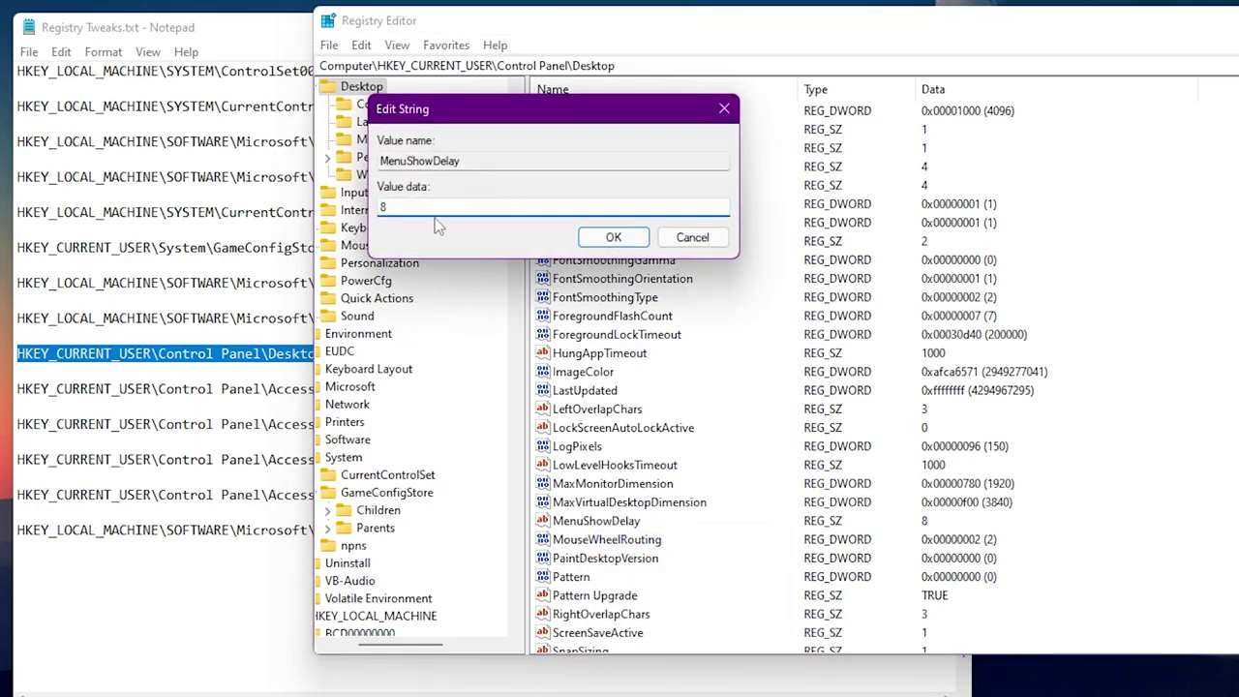
{"action": "left_click_drag", "start_coordinate": [397, 206], "coordinate": [303, 225]}
{"action": "type", "text": "0"}
{"action": "left_click", "coordinate": [619, 242]}
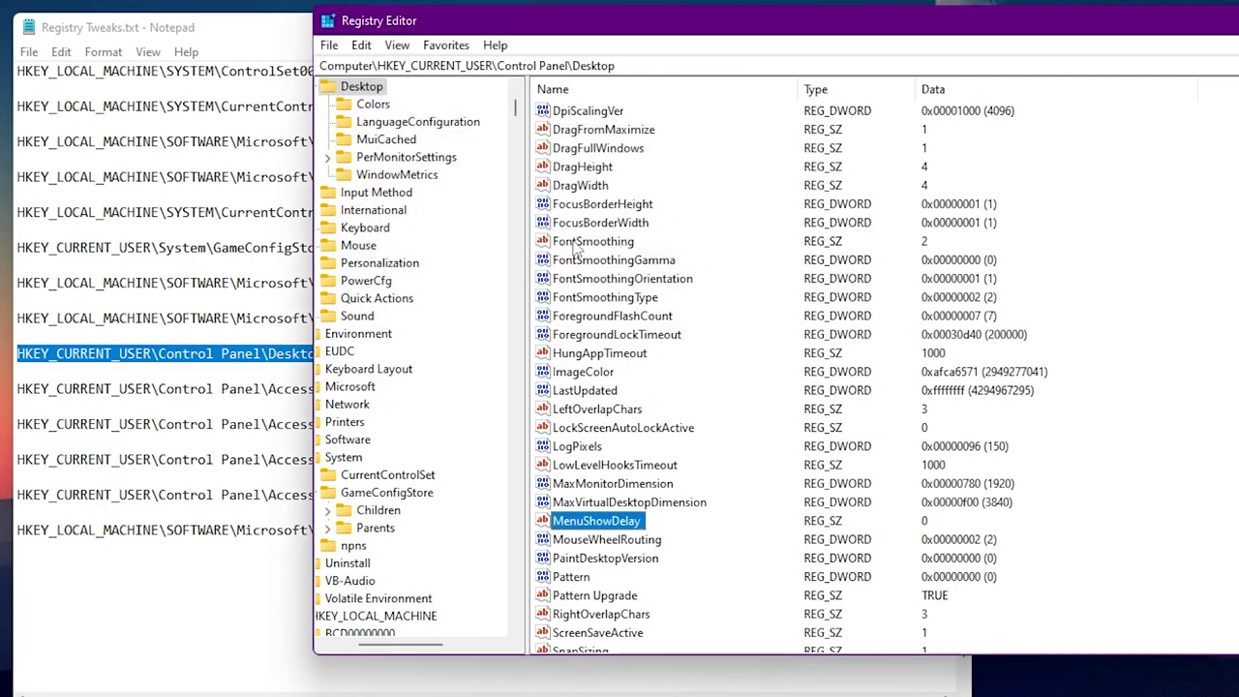
Copy the path HKEY_CURRENT_USER\Control Panel\Accessibility\MouseKeys from Registry Tweaks.txt and go to that key in Registry Editor.
{"action": "left_click", "coordinate": [126, 402]}
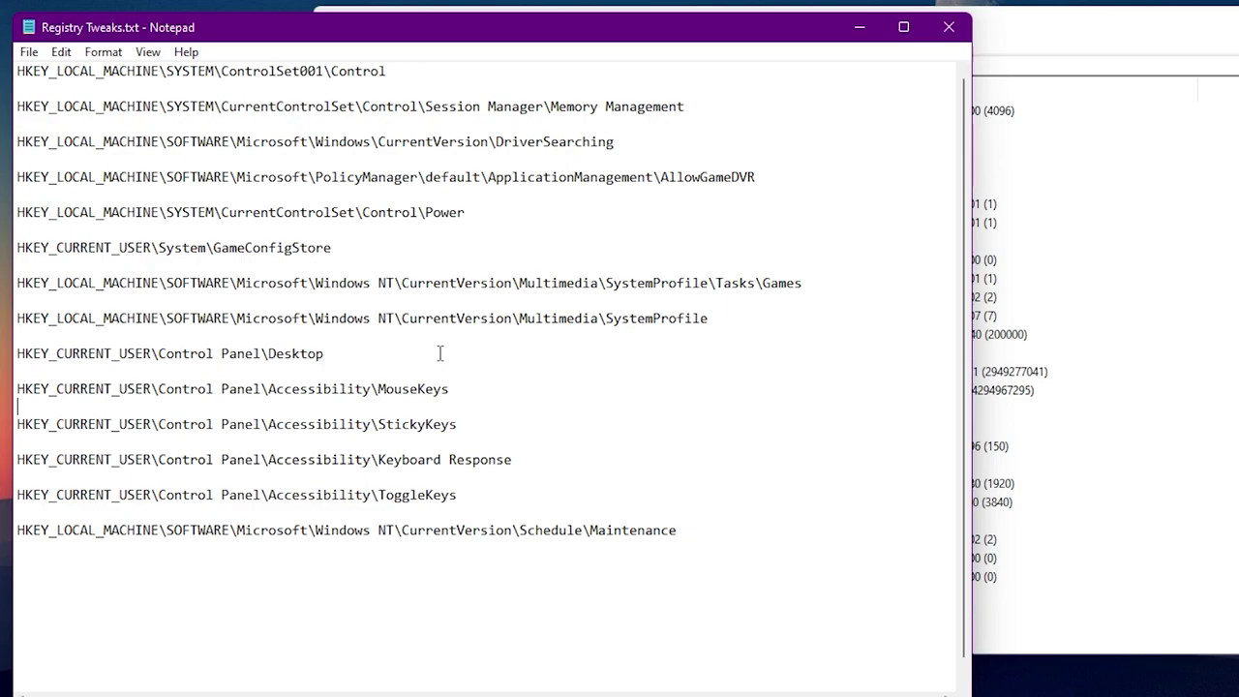
{"action": "left_click_drag", "start_coordinate": [451, 388], "coordinate": [13, 389]}
{"action": "key", "text": "ctrl+c"}
{"action": "left_click", "coordinate": [1039, 29]}
{"action": "left_click", "coordinate": [686, 65]}
{"action": "key", "text": "ctrl+v"}
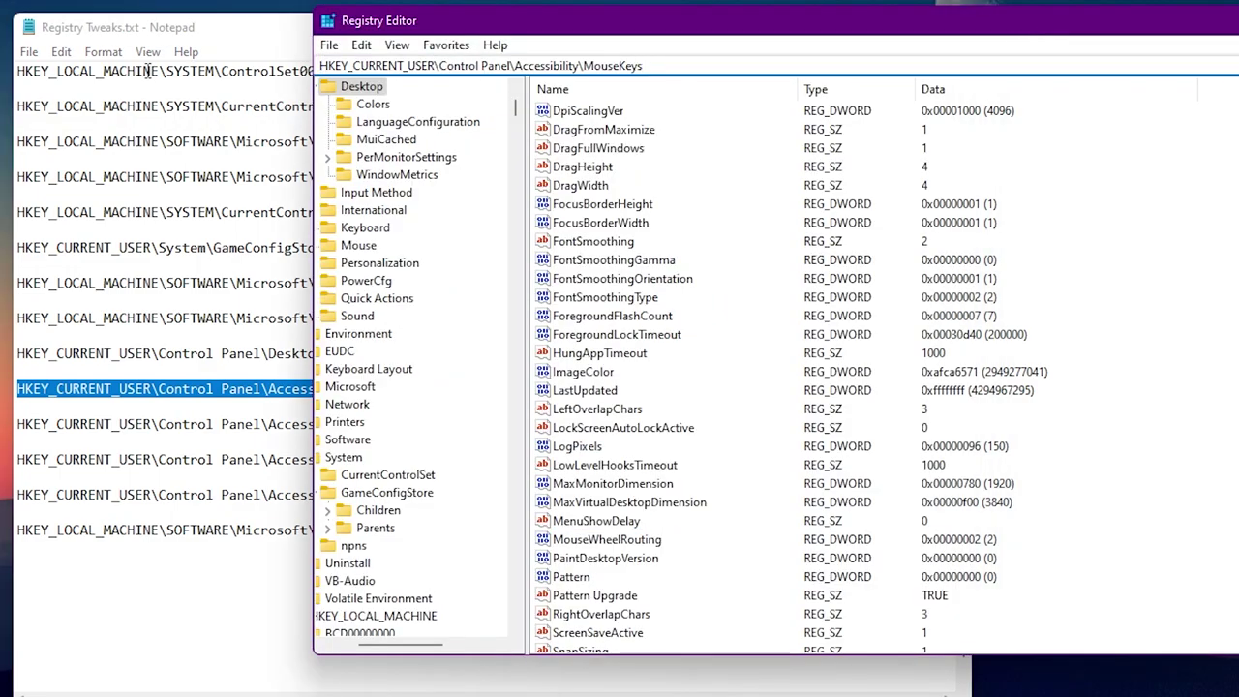
{"action": "key", "text": "Return"}
Set the Flags string in the MouseKeys key to 0.
{"action": "right_click", "coordinate": [569, 134]}
{"action": "left_click", "coordinate": [617, 138]}
{"action": "type", "text": "0"}
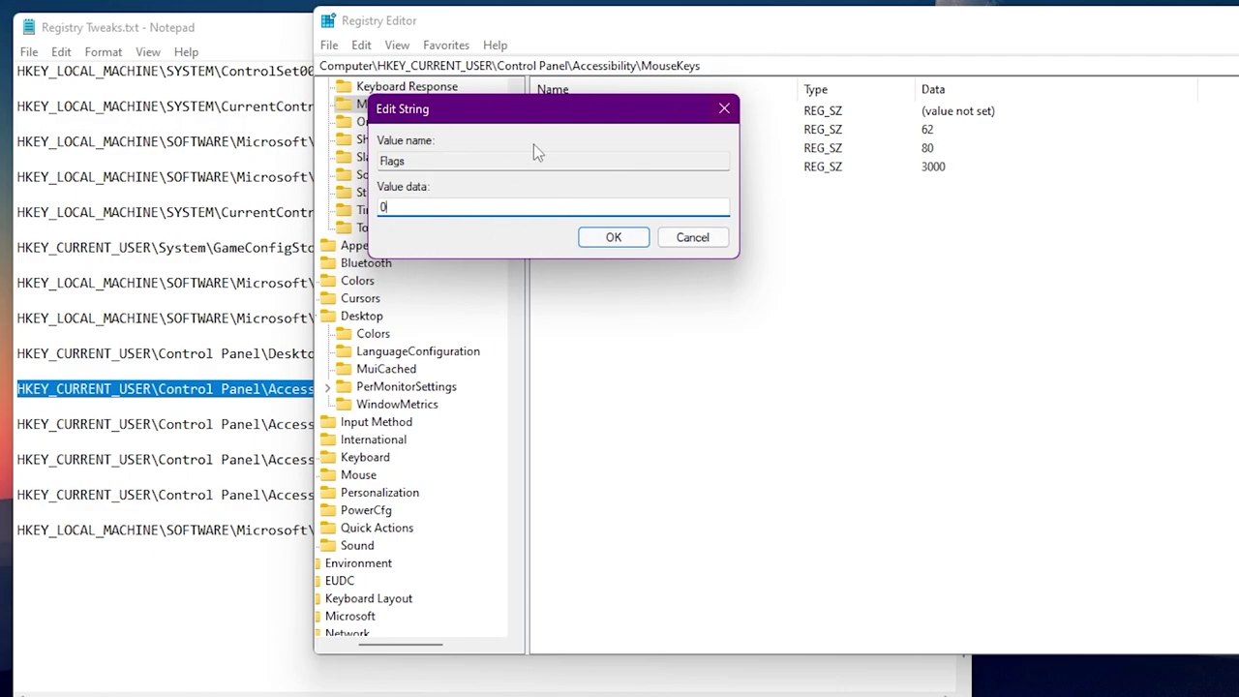
{"action": "left_click", "coordinate": [624, 237]}
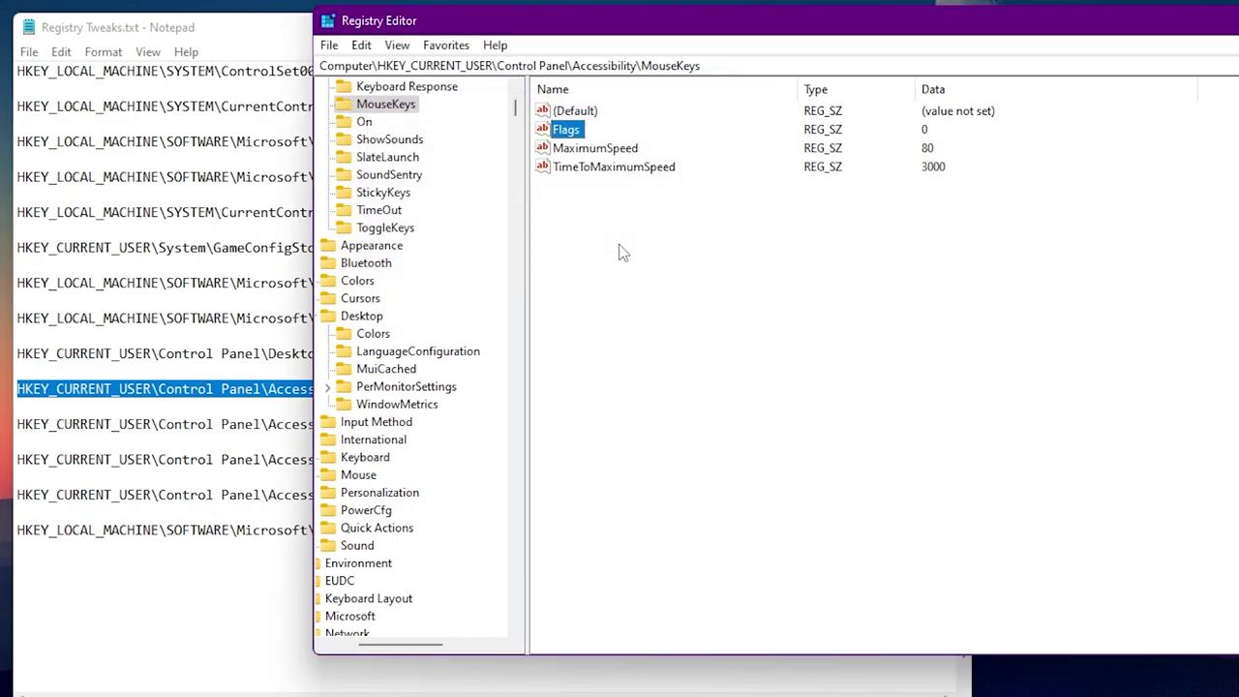
Copy the path HKEY_CURRENT_USER\Control Panel\Accessibility\StickyKeys from Registry Tweaks.txt and go to that key in Registry Editor.
{"action": "left_click", "coordinate": [145, 426]}
{"action": "left_click_drag", "start_coordinate": [490, 424], "coordinate": [16, 430]}
{"action": "left_click", "coordinate": [1053, 11]}
{"action": "left_click", "coordinate": [916, 64]}
{"action": "key", "text": "ctrl+v"}
{"action": "key", "text": "Return"}
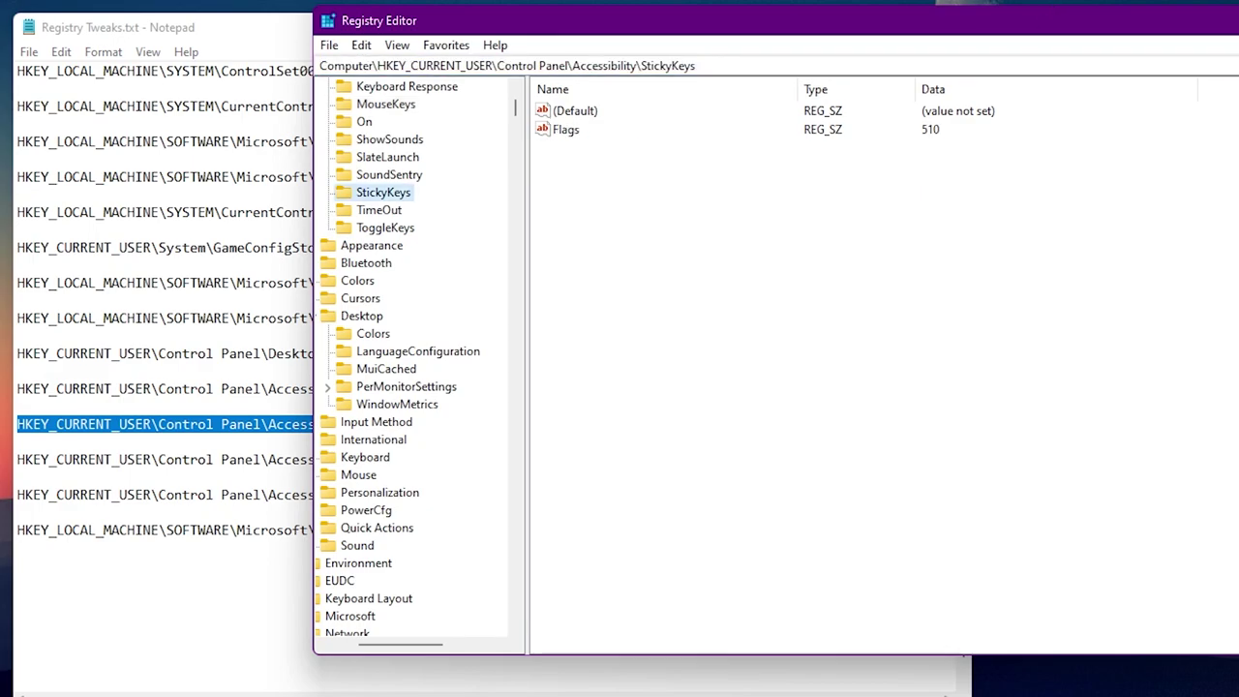
Set the Flags string in the StickyKeys key to 0.
{"action": "right_click", "coordinate": [563, 130]}
{"action": "left_click", "coordinate": [629, 147]}
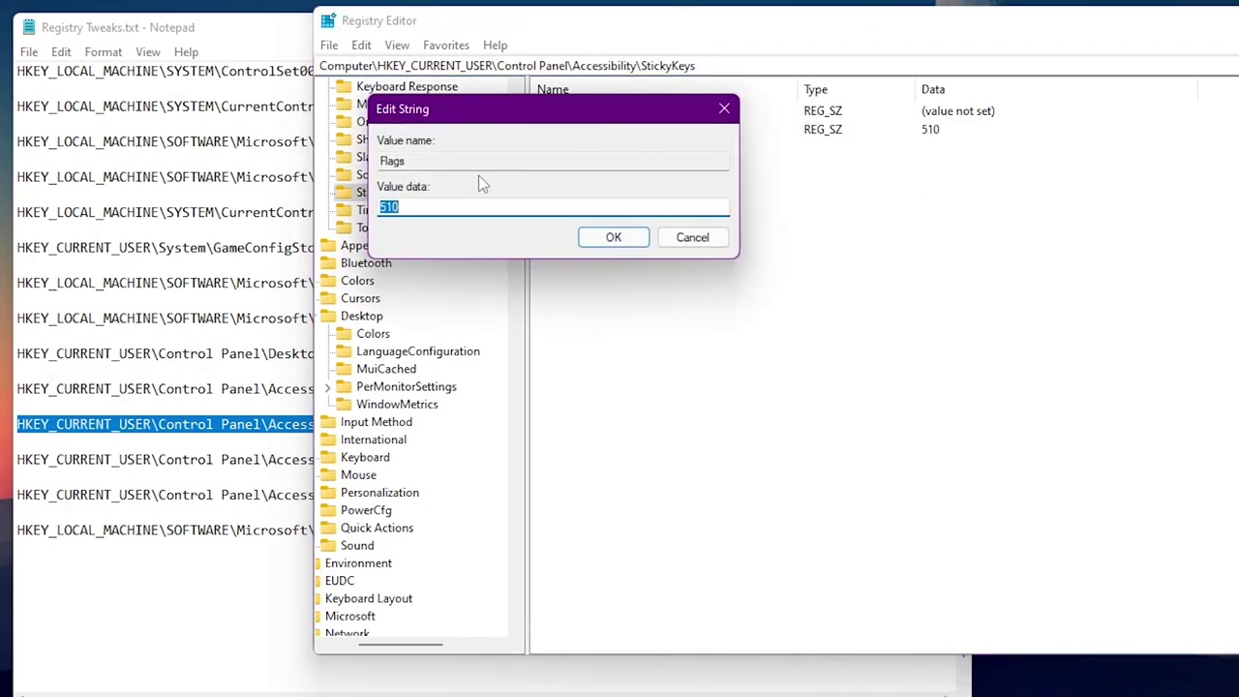
{"action": "type", "text": "0"}
{"action": "left_click", "coordinate": [614, 237]}
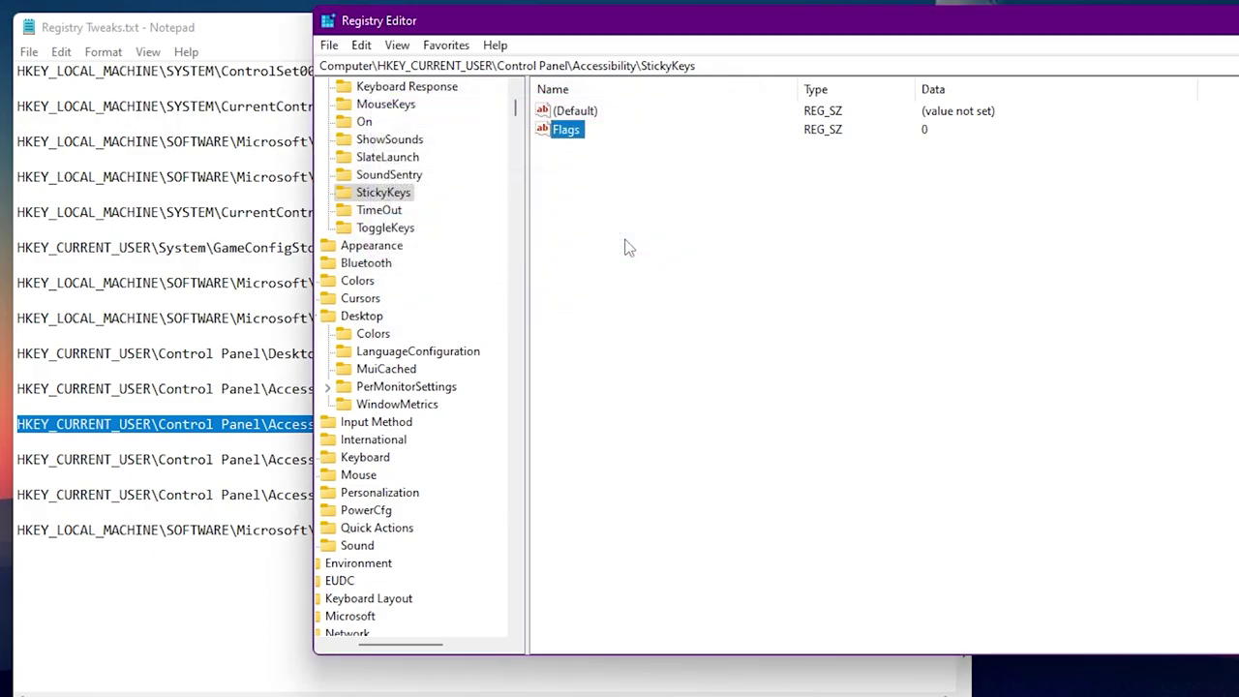
Copy the path HKEY_CURRENT_USER\Control Panel\Accessibility\Keyboard Response from Registry Tweaks.txt and go to that key in Registry Editor.
{"action": "left_click", "coordinate": [190, 467]}
{"action": "left_click_drag", "start_coordinate": [529, 463], "coordinate": [401, 463]}
{"action": "left_click", "coordinate": [385, 465]}
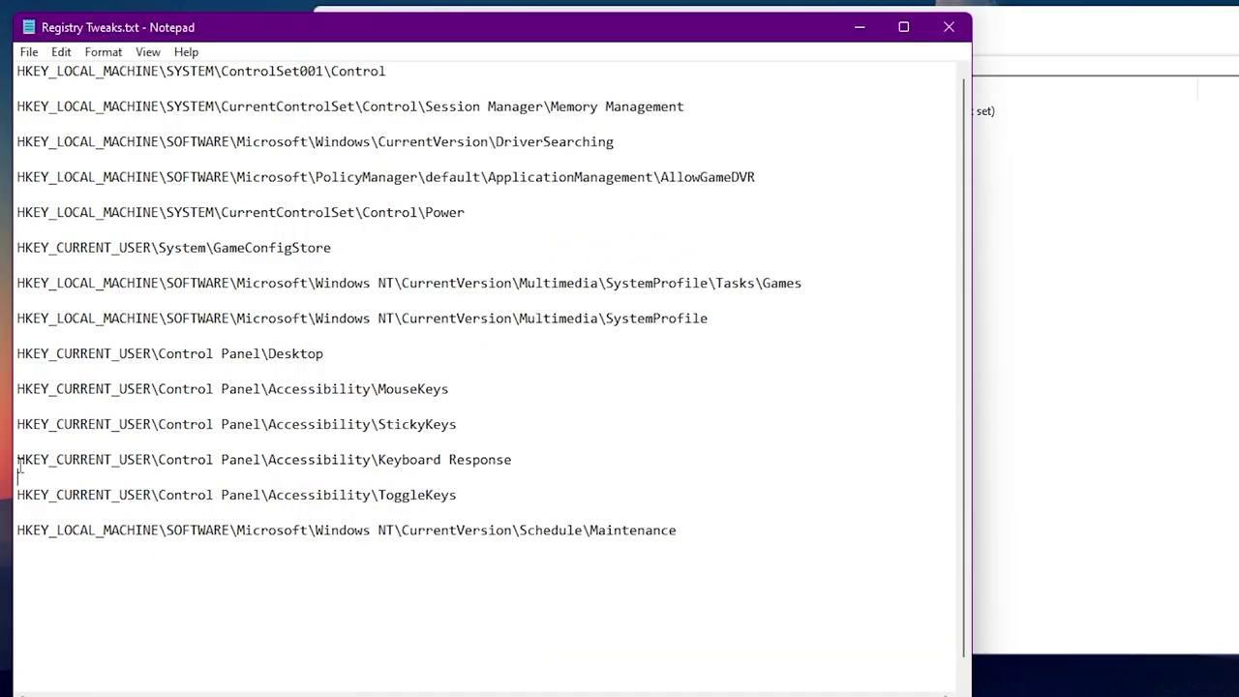
{"action": "triple_click", "coordinate": [23, 471]}
{"action": "left_click", "coordinate": [1159, 318]}
{"action": "left_click", "coordinate": [677, 65]}
{"action": "key", "text": "ctrl+v"}
{"action": "key", "text": "Return"}
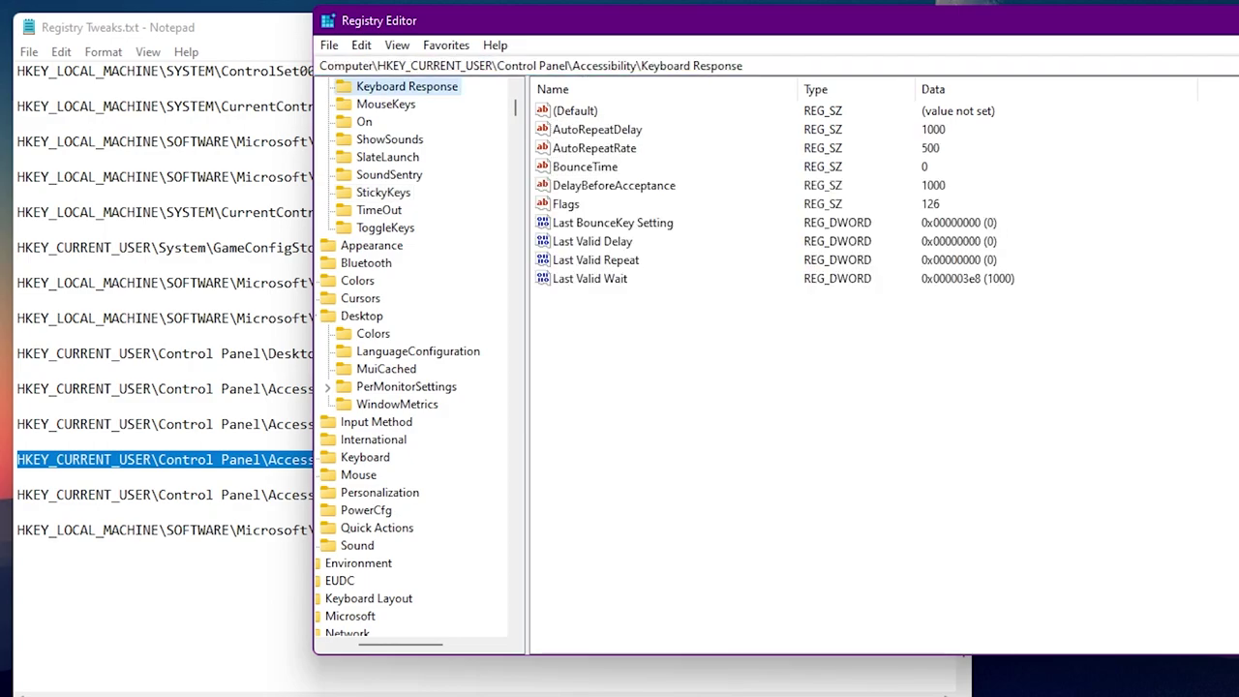
Set the Flags string in the Keyboard Response key to 0.
{"action": "right_click", "coordinate": [570, 205]}
{"action": "left_click", "coordinate": [598, 213]}
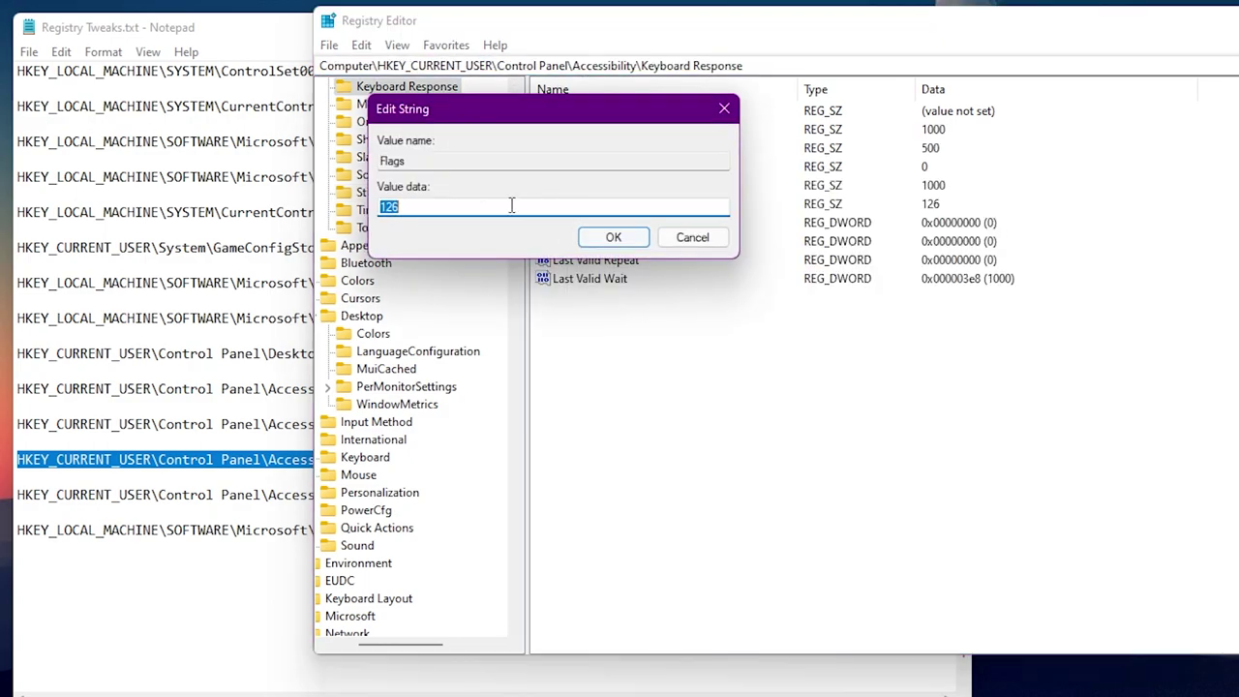
{"action": "type", "text": "0"}
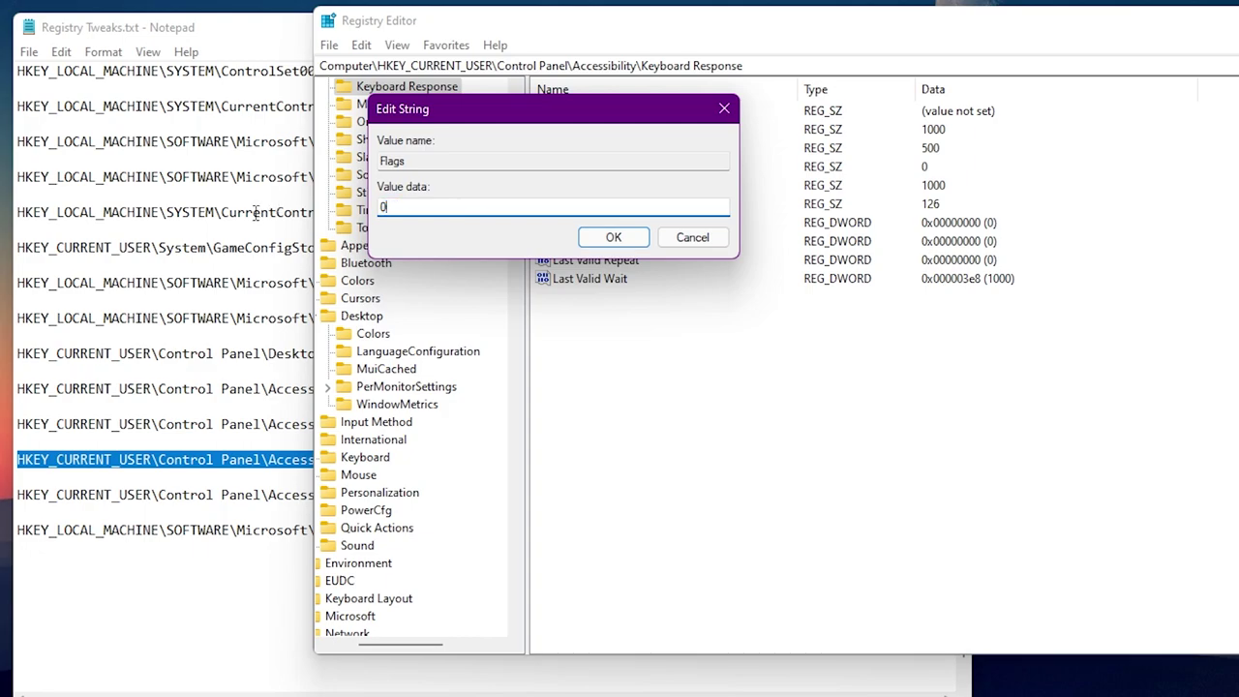
{"action": "left_click", "coordinate": [613, 240]}
Copy the path HKEY_CURRENT_USER\Control Panel\Accessibility\ToggleKeys from Registry Tweaks.txt and go to that key in Registry Editor.
{"action": "left_click", "coordinate": [184, 493]}
{"action": "left_click_drag", "start_coordinate": [494, 496], "coordinate": [12, 495]}
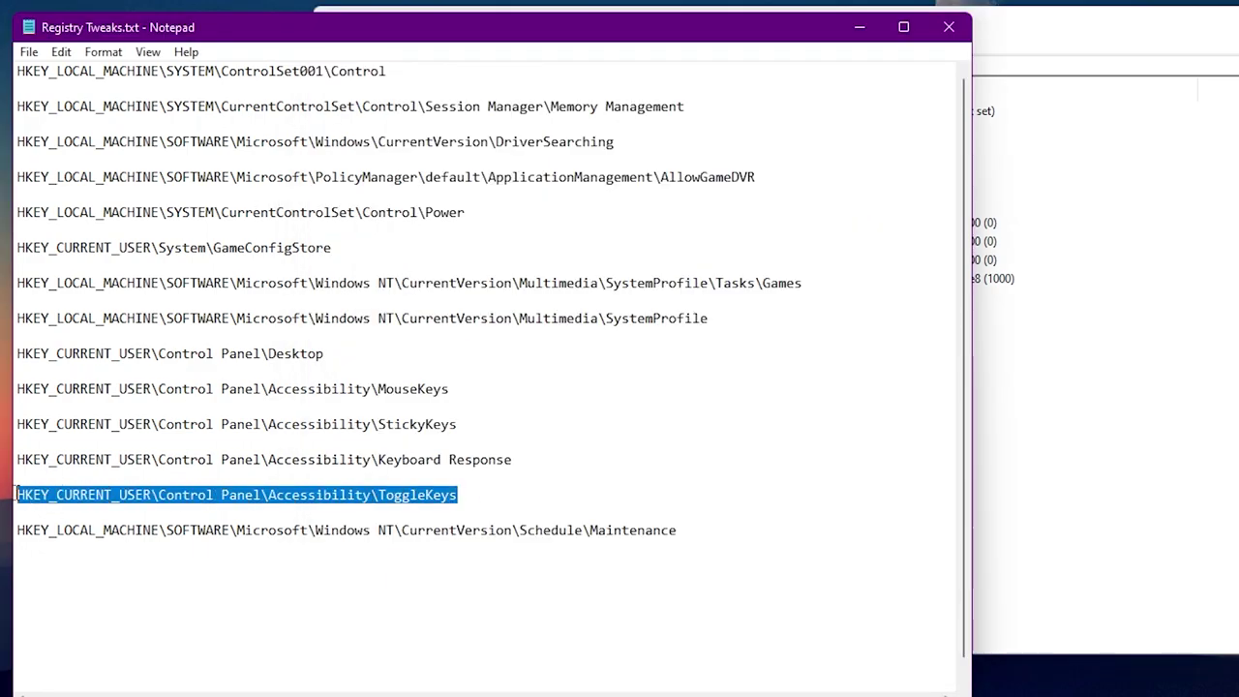
{"action": "left_click", "coordinate": [927, 12]}
{"action": "left_click", "coordinate": [788, 66]}
{"action": "key", "text": "ctrl+v"}
{"action": "key", "text": "Return"}
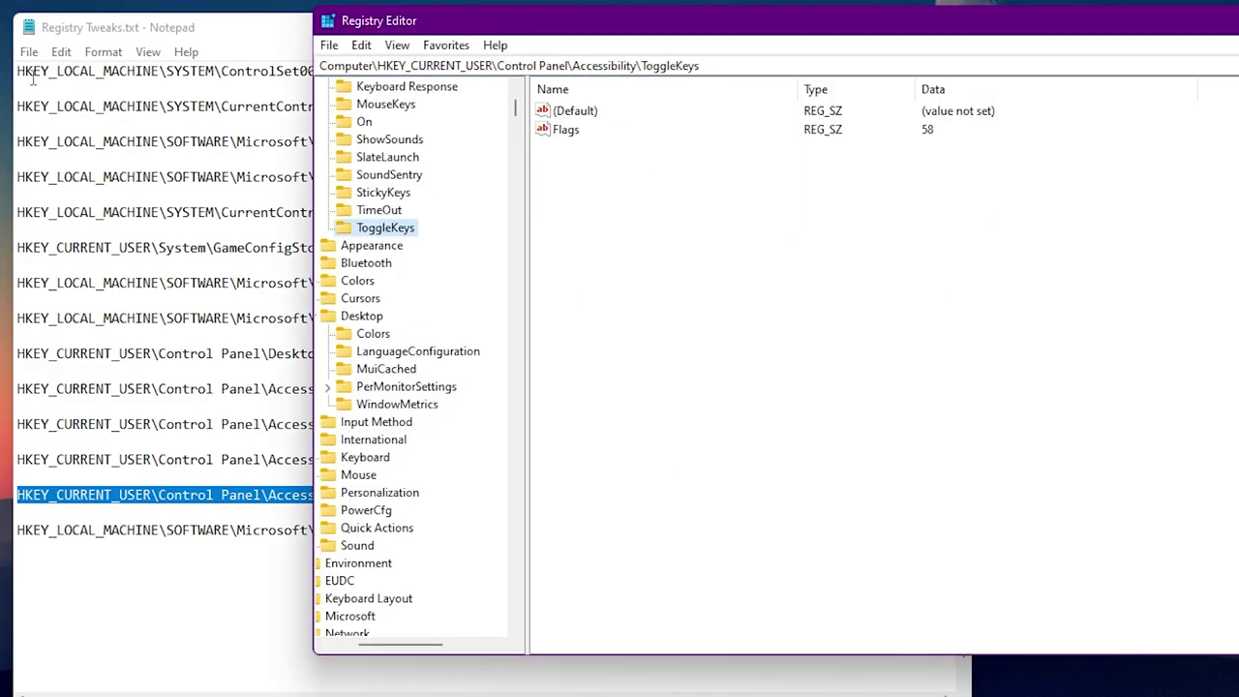
Set the Flags string in the ToggleKeys key to 0.
{"action": "right_click", "coordinate": [563, 130]}
{"action": "left_click", "coordinate": [627, 148]}
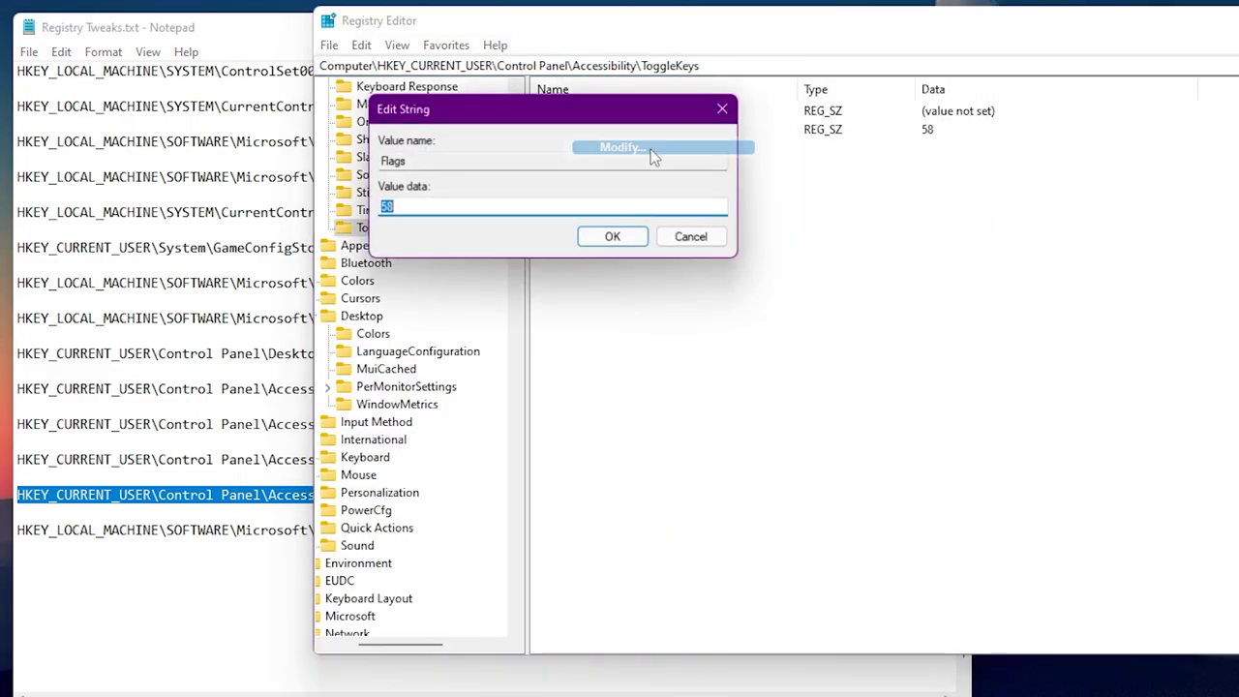
{"action": "type", "text": "0"}
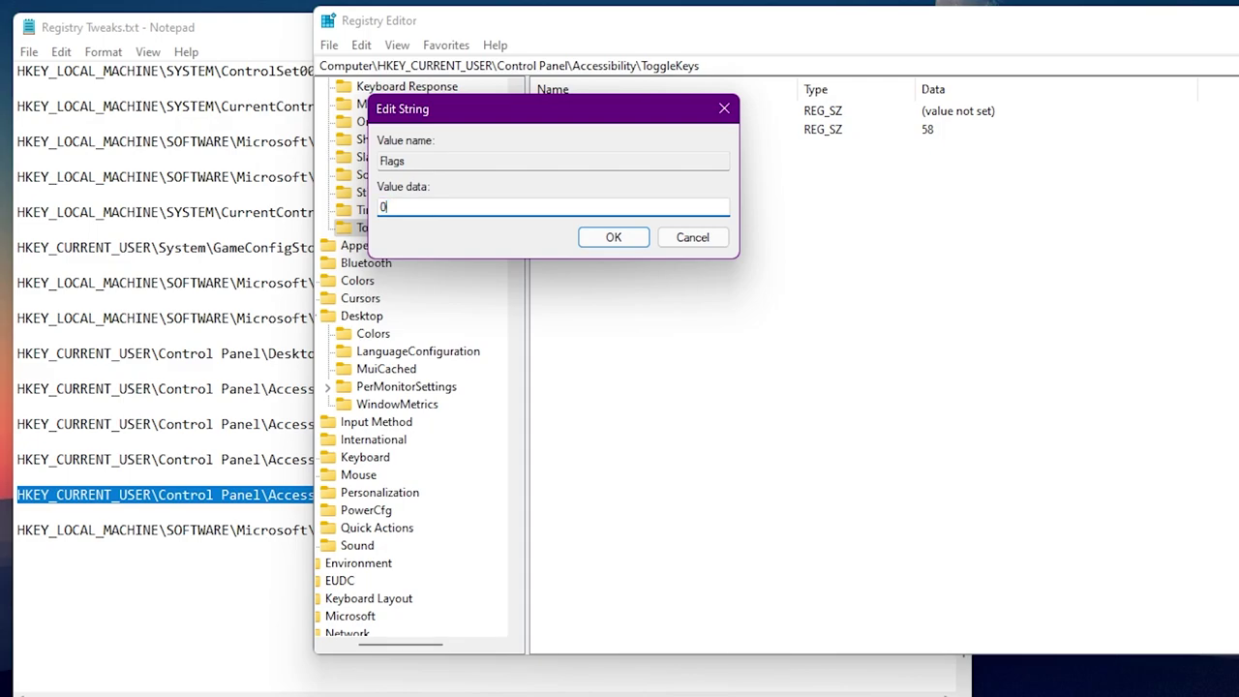
{"action": "left_click", "coordinate": [616, 238]}
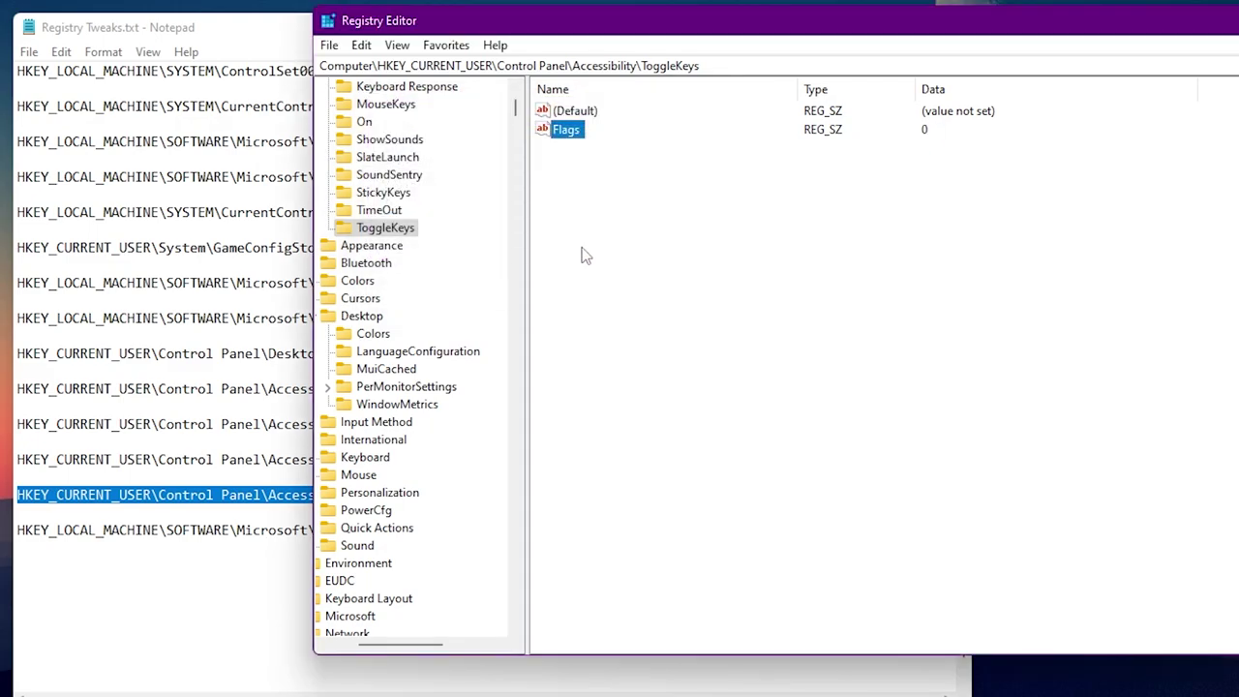
Copy the path HKEY_LOCAL_MACHINE\SOFTWARE\Microsoft\Windows NT\CurrentVersion\Schedule\Maintenance from Registry Tweaks.txt and go to that key in Registry Editor.
{"action": "left_click", "coordinate": [183, 598]}
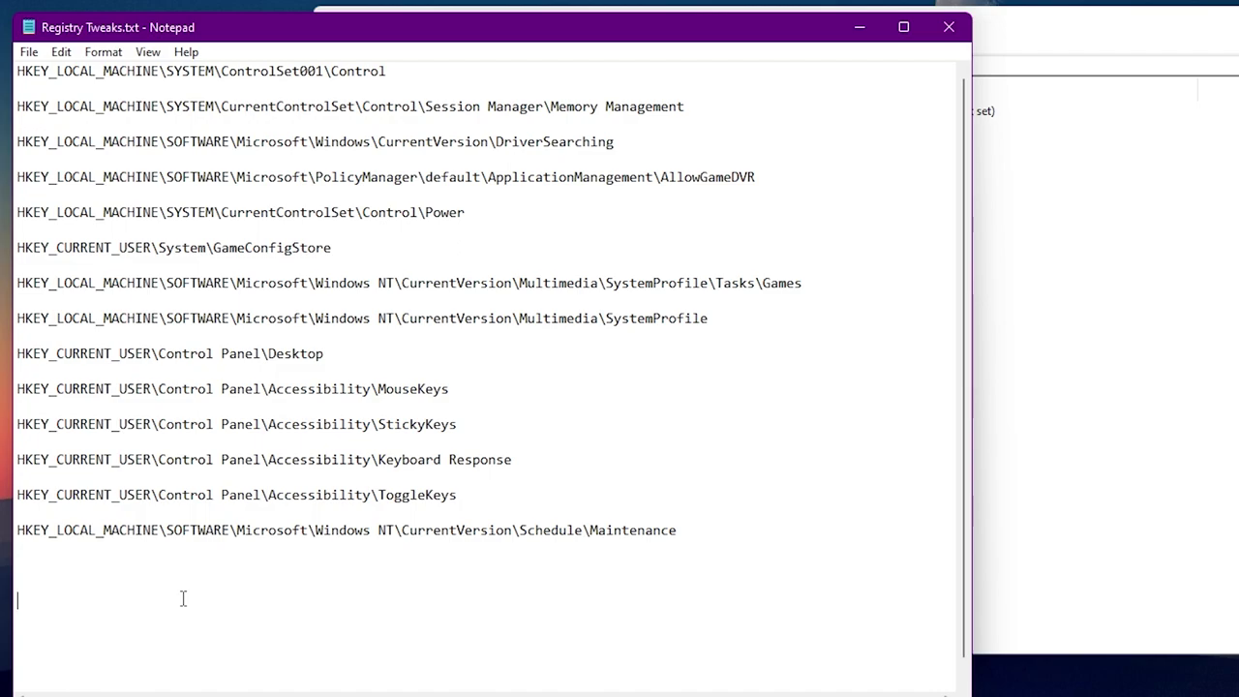
{"action": "left_click_drag", "start_coordinate": [690, 530], "coordinate": [14, 531]}
{"action": "key", "text": "ctrl+c"}
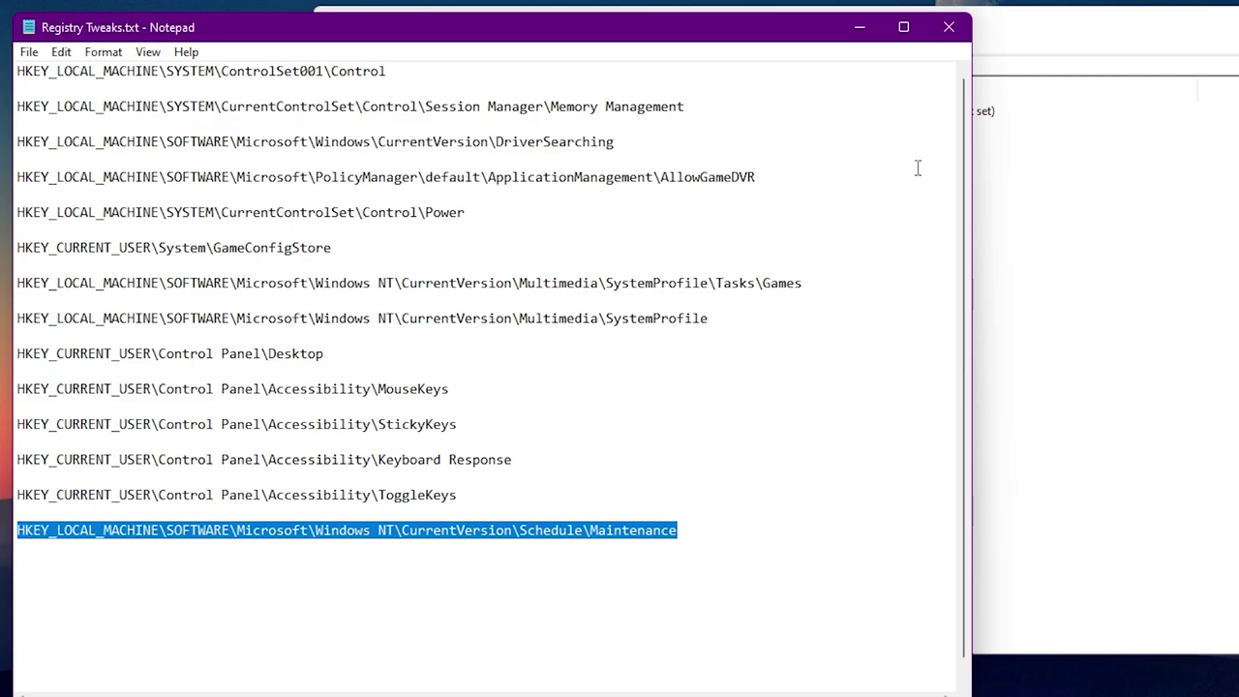
{"action": "left_click", "coordinate": [996, 61]}
{"action": "key", "text": "ctrl+a"}
{"action": "key", "text": "ctrl+v"}
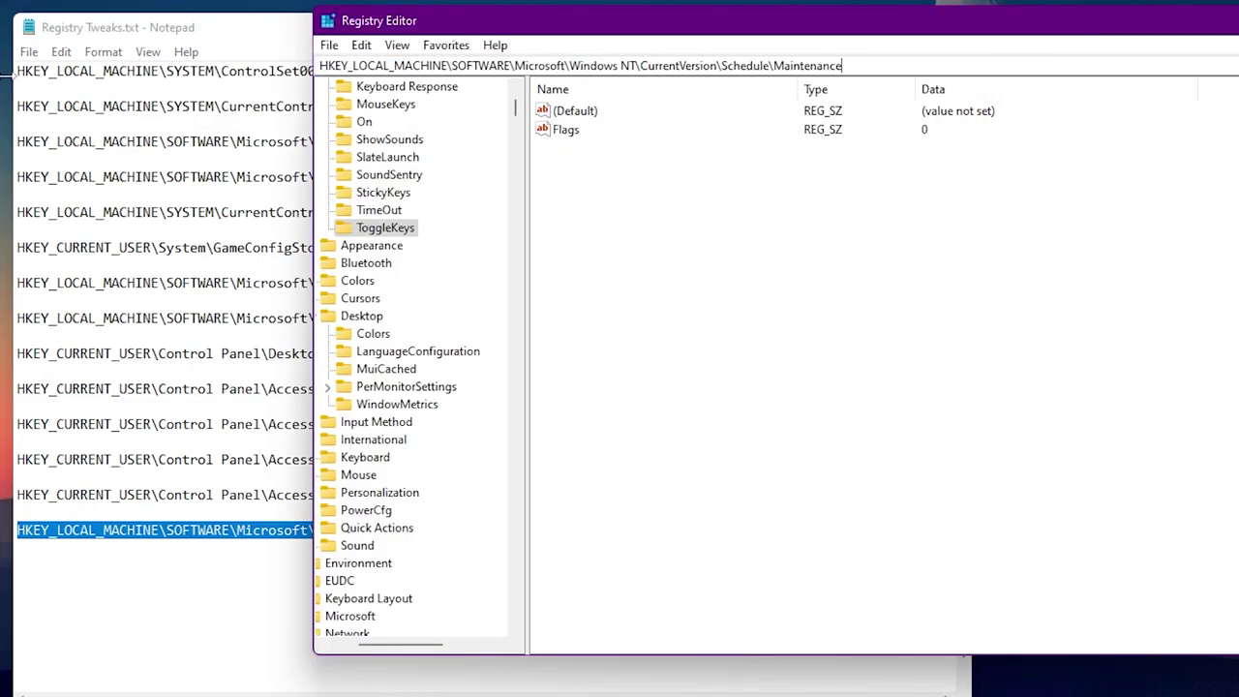
{"action": "key", "text": "Return"}
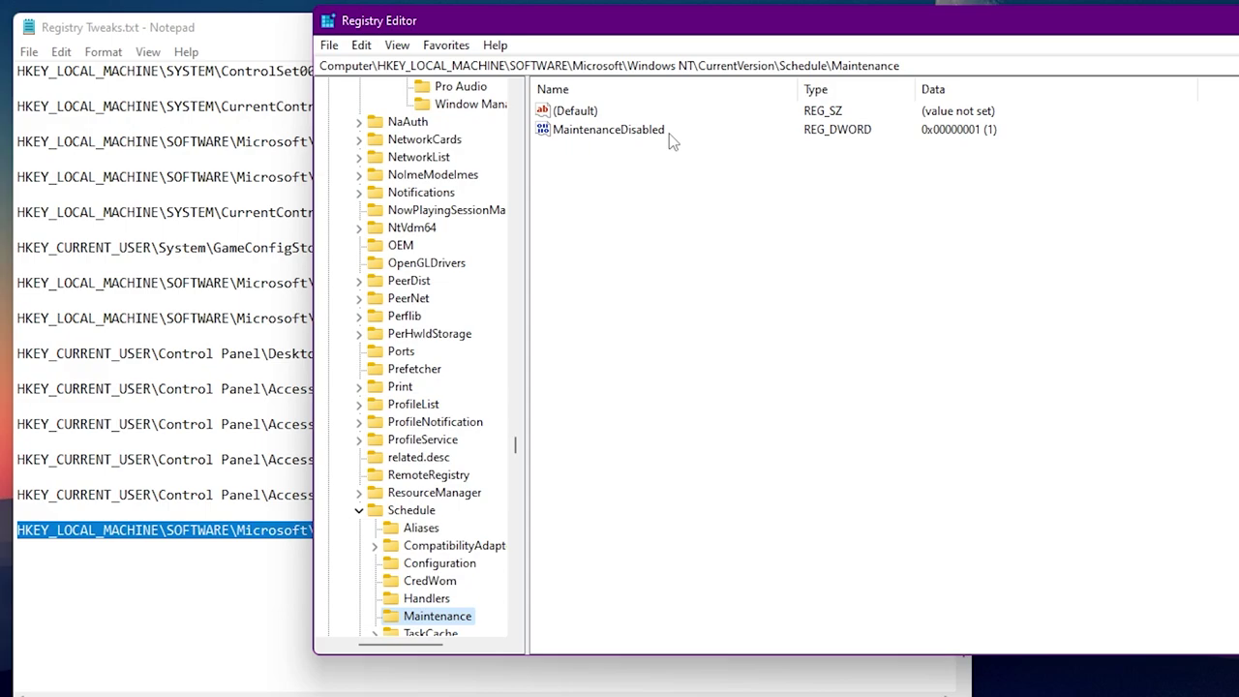
Create a new DWORD (32-bit) value in the Maintenance key and delete it again.
{"action": "right_click", "coordinate": [596, 194]}
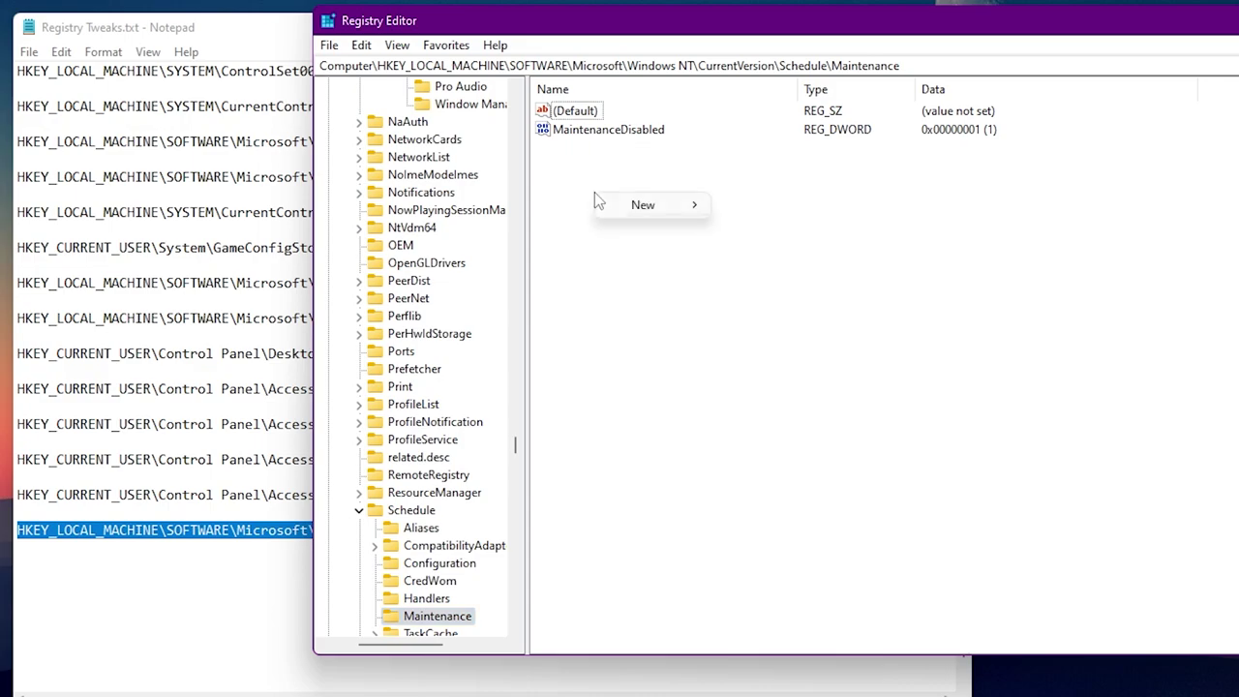
{"action": "mouse_move", "coordinate": [636, 209]}
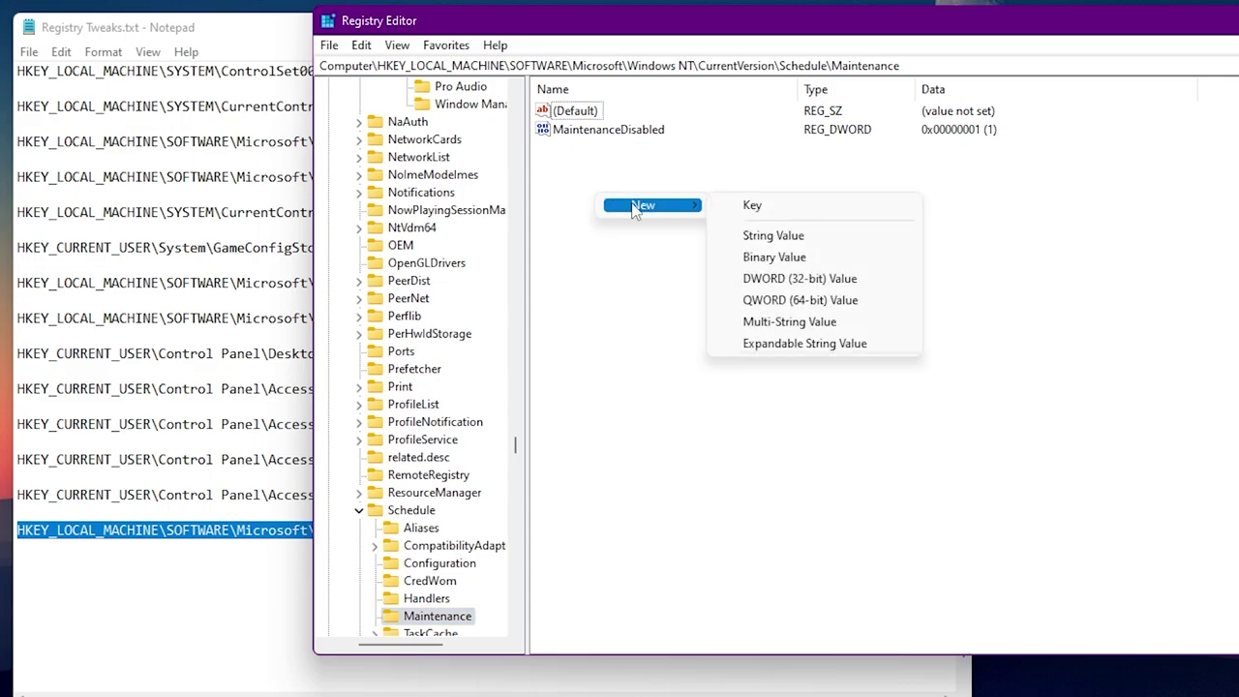
{"action": "left_click", "coordinate": [762, 281]}
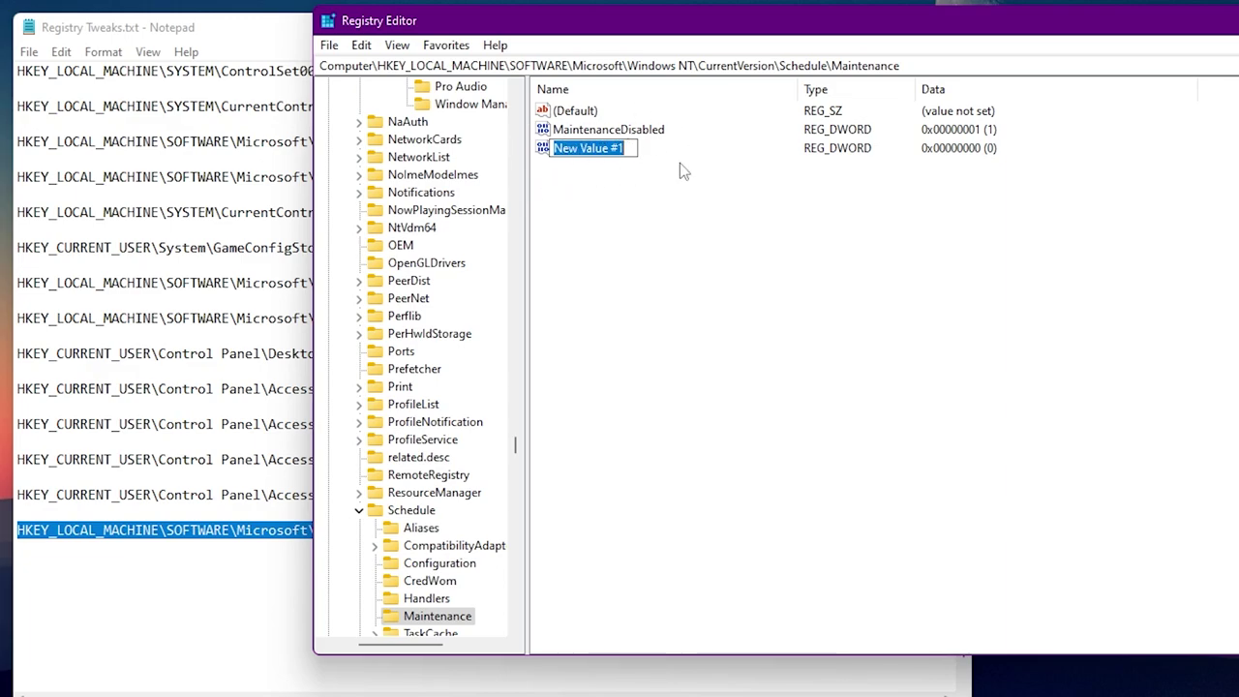
{"action": "key", "text": "Return"}
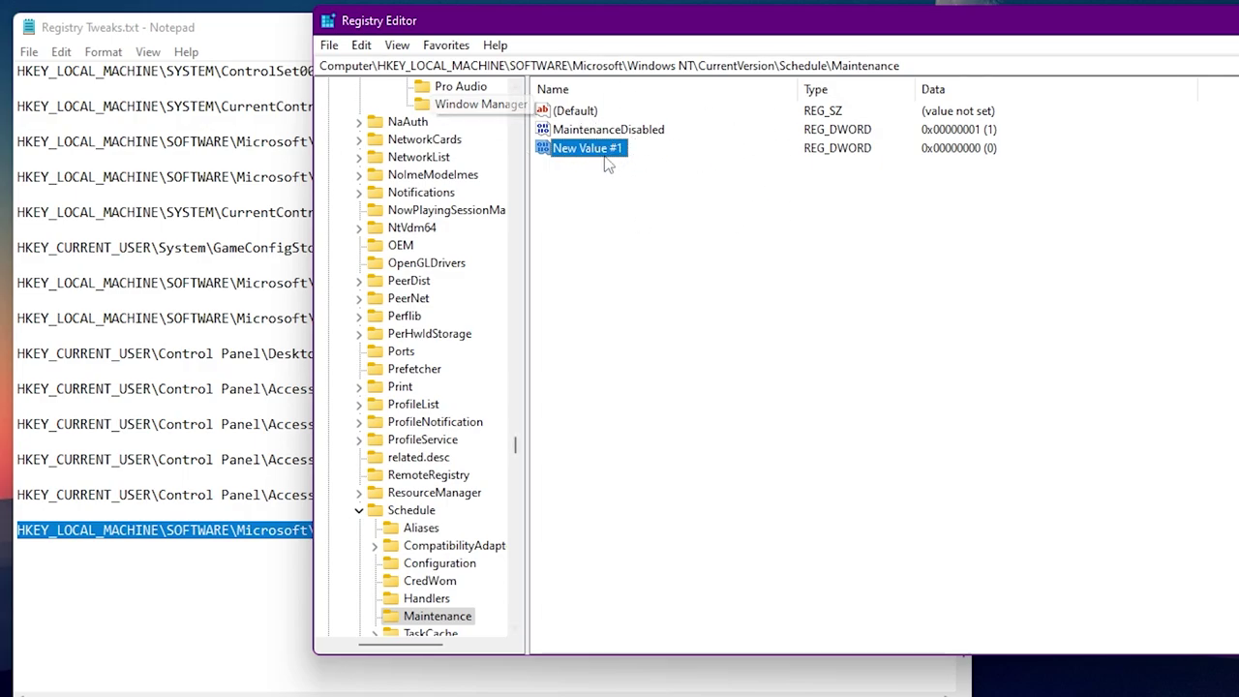
{"action": "key", "text": "Delete"}
{"action": "left_click", "coordinate": [767, 332]}
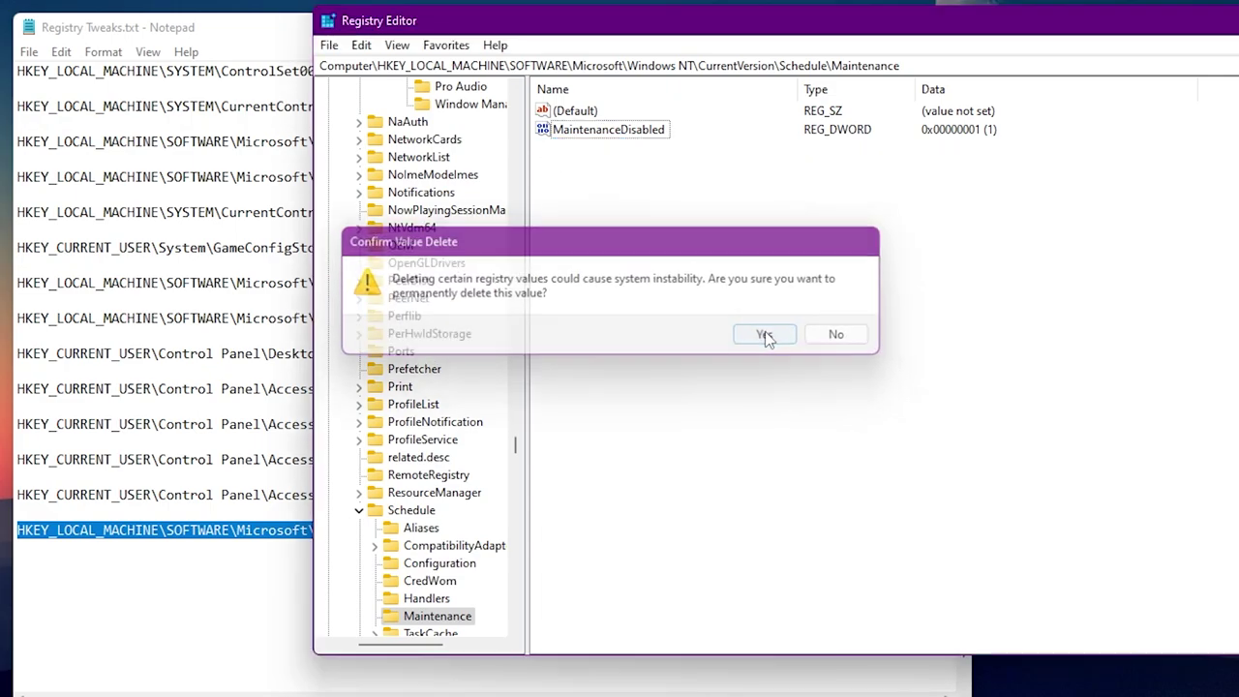
Set the MaintenanceDisabled DWORD in the Maintenance key to 1 and close Registry Editor.
{"action": "right_click", "coordinate": [599, 136]}
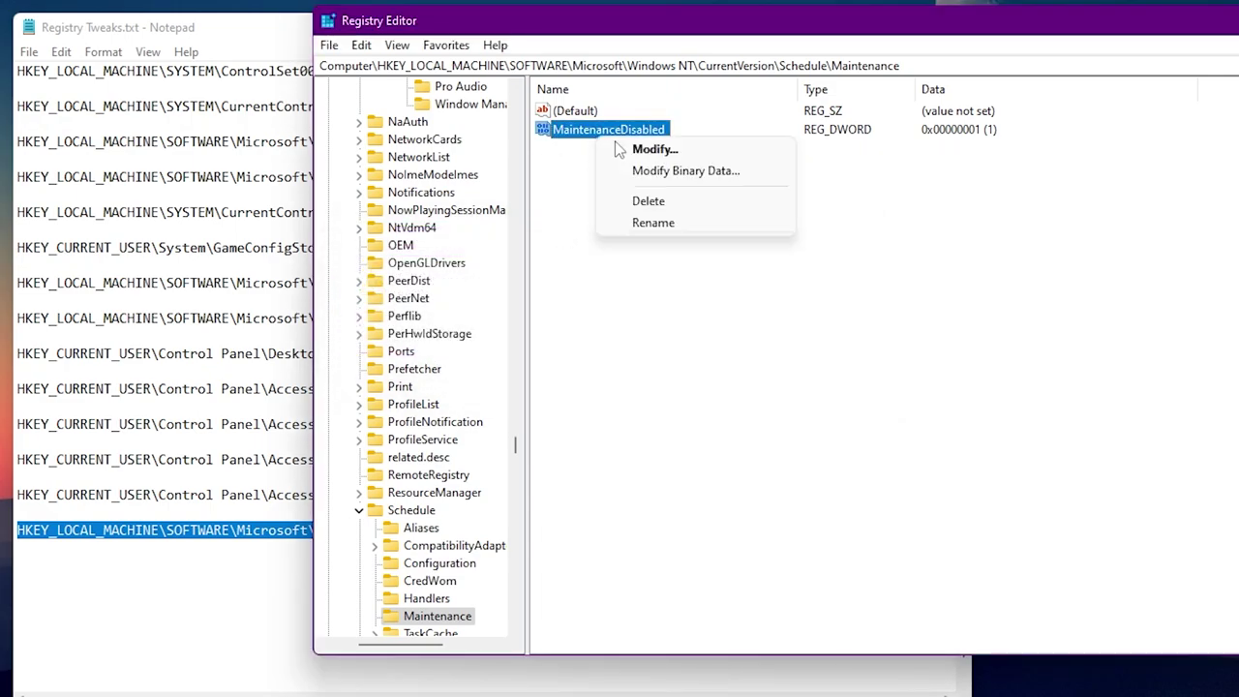
{"action": "left_click", "coordinate": [645, 151]}
{"action": "type", "text": "1"}
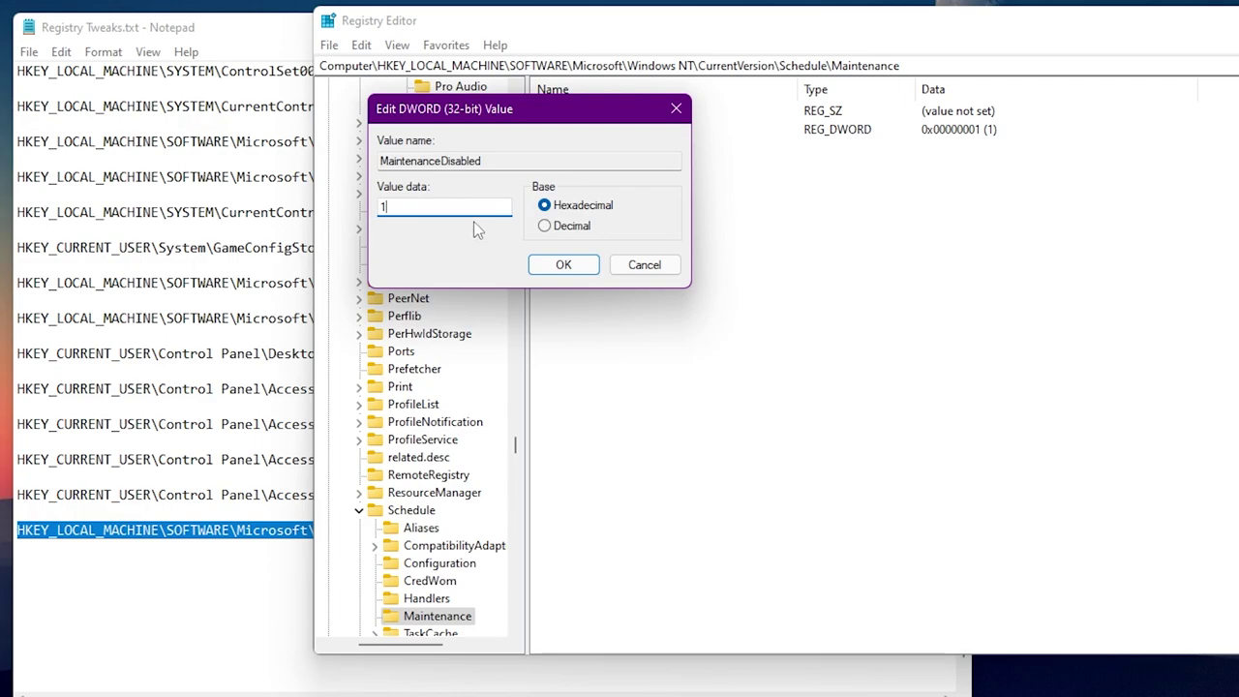
{"action": "left_click", "coordinate": [563, 265]}
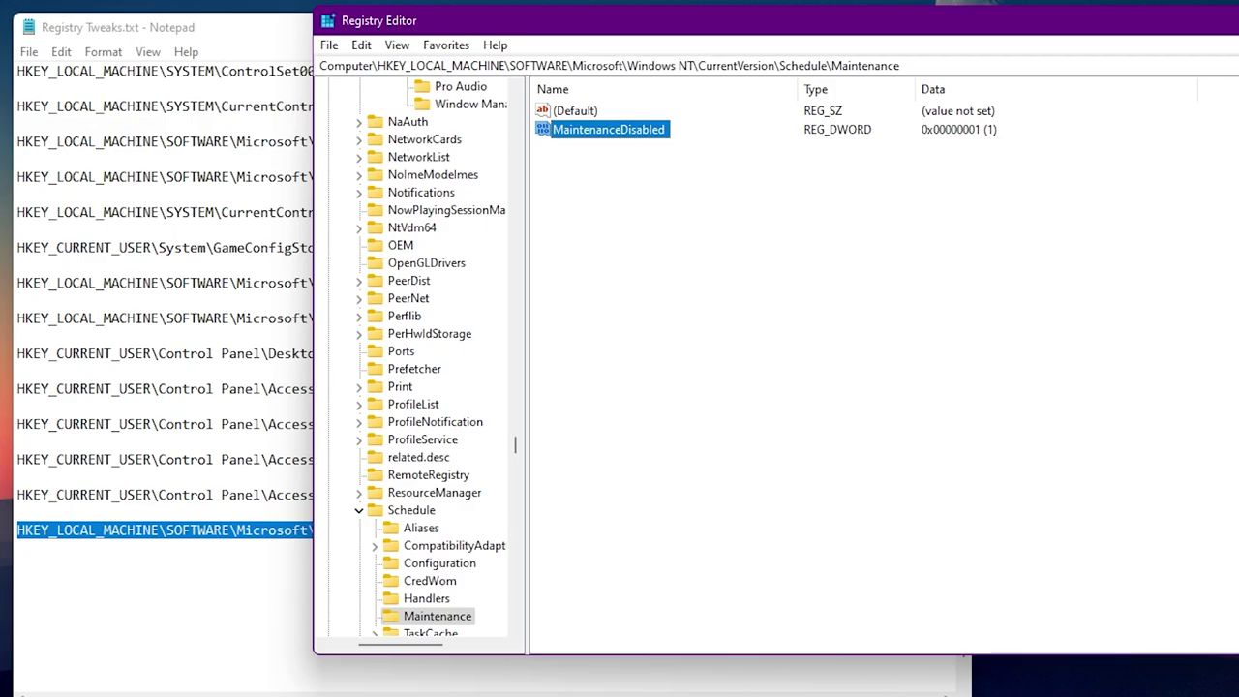
{"action": "key", "text": "alt+F4"}
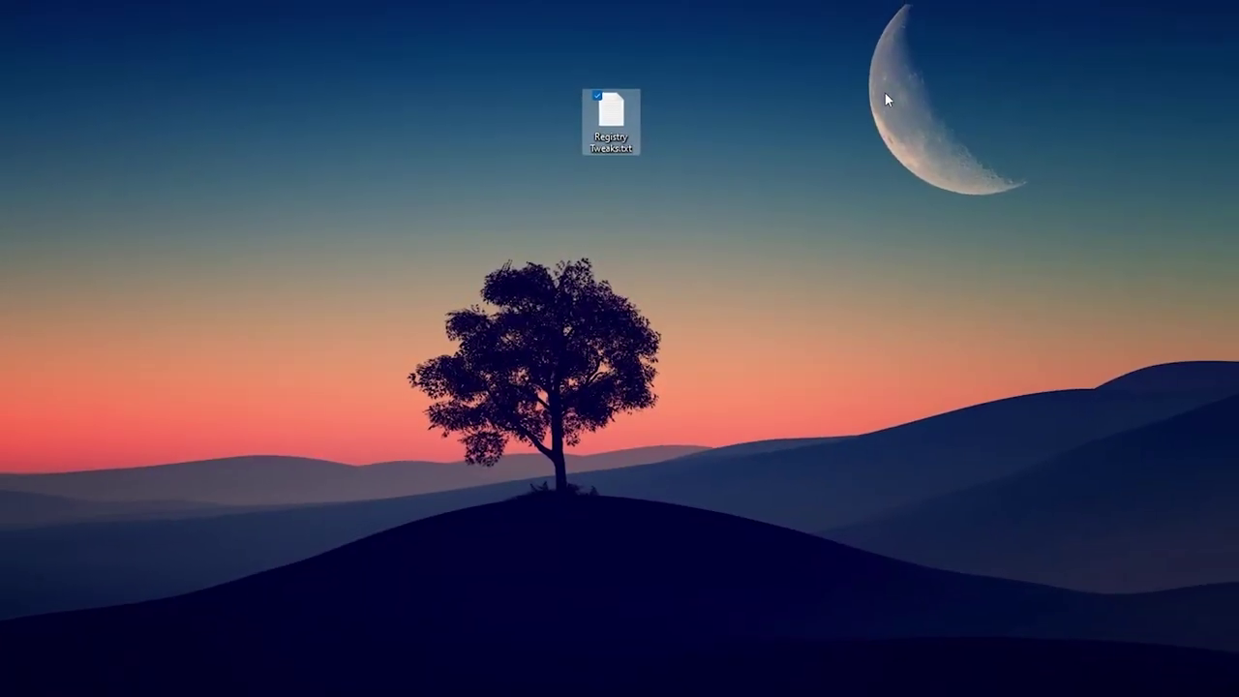